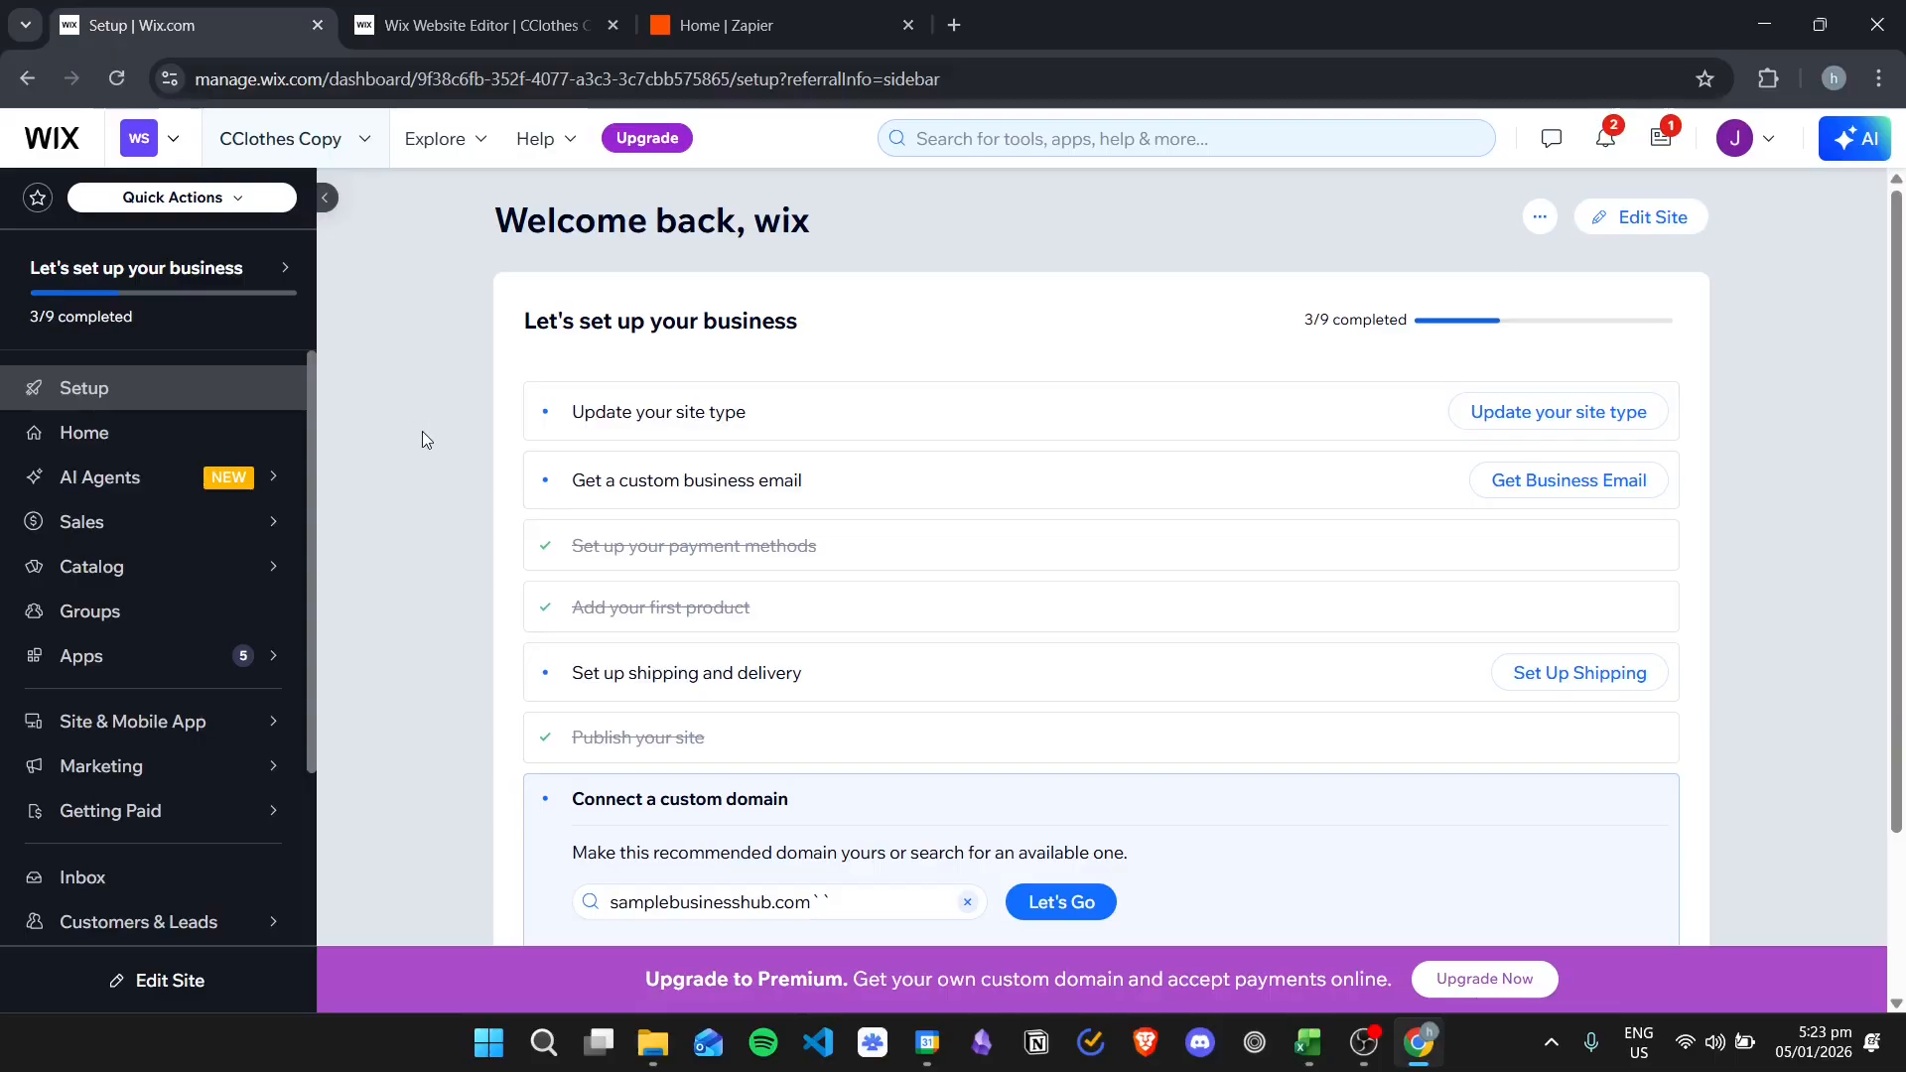
Open the Wix site's Automations page and review the suggested and existing custom automations
scroll(178, 519, down, 3)
mouse_move(170, 769)
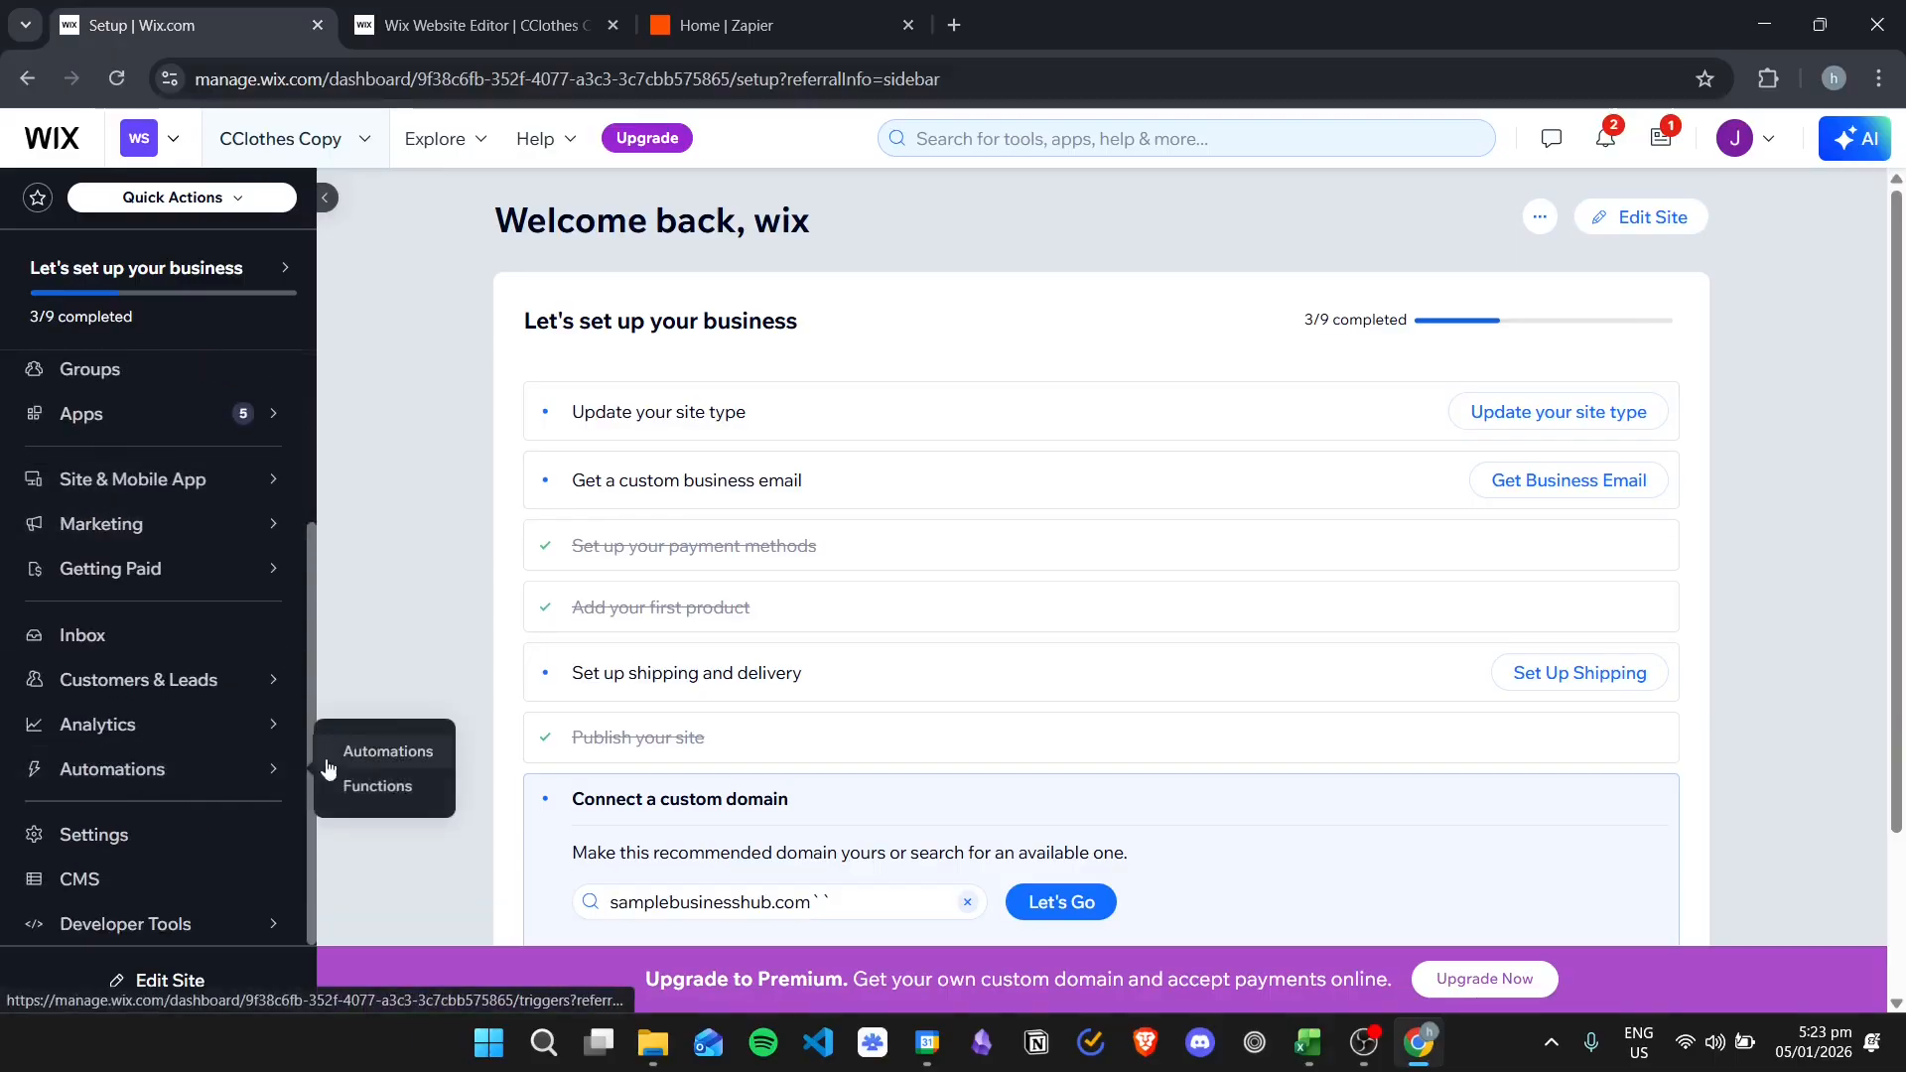
click(374, 752)
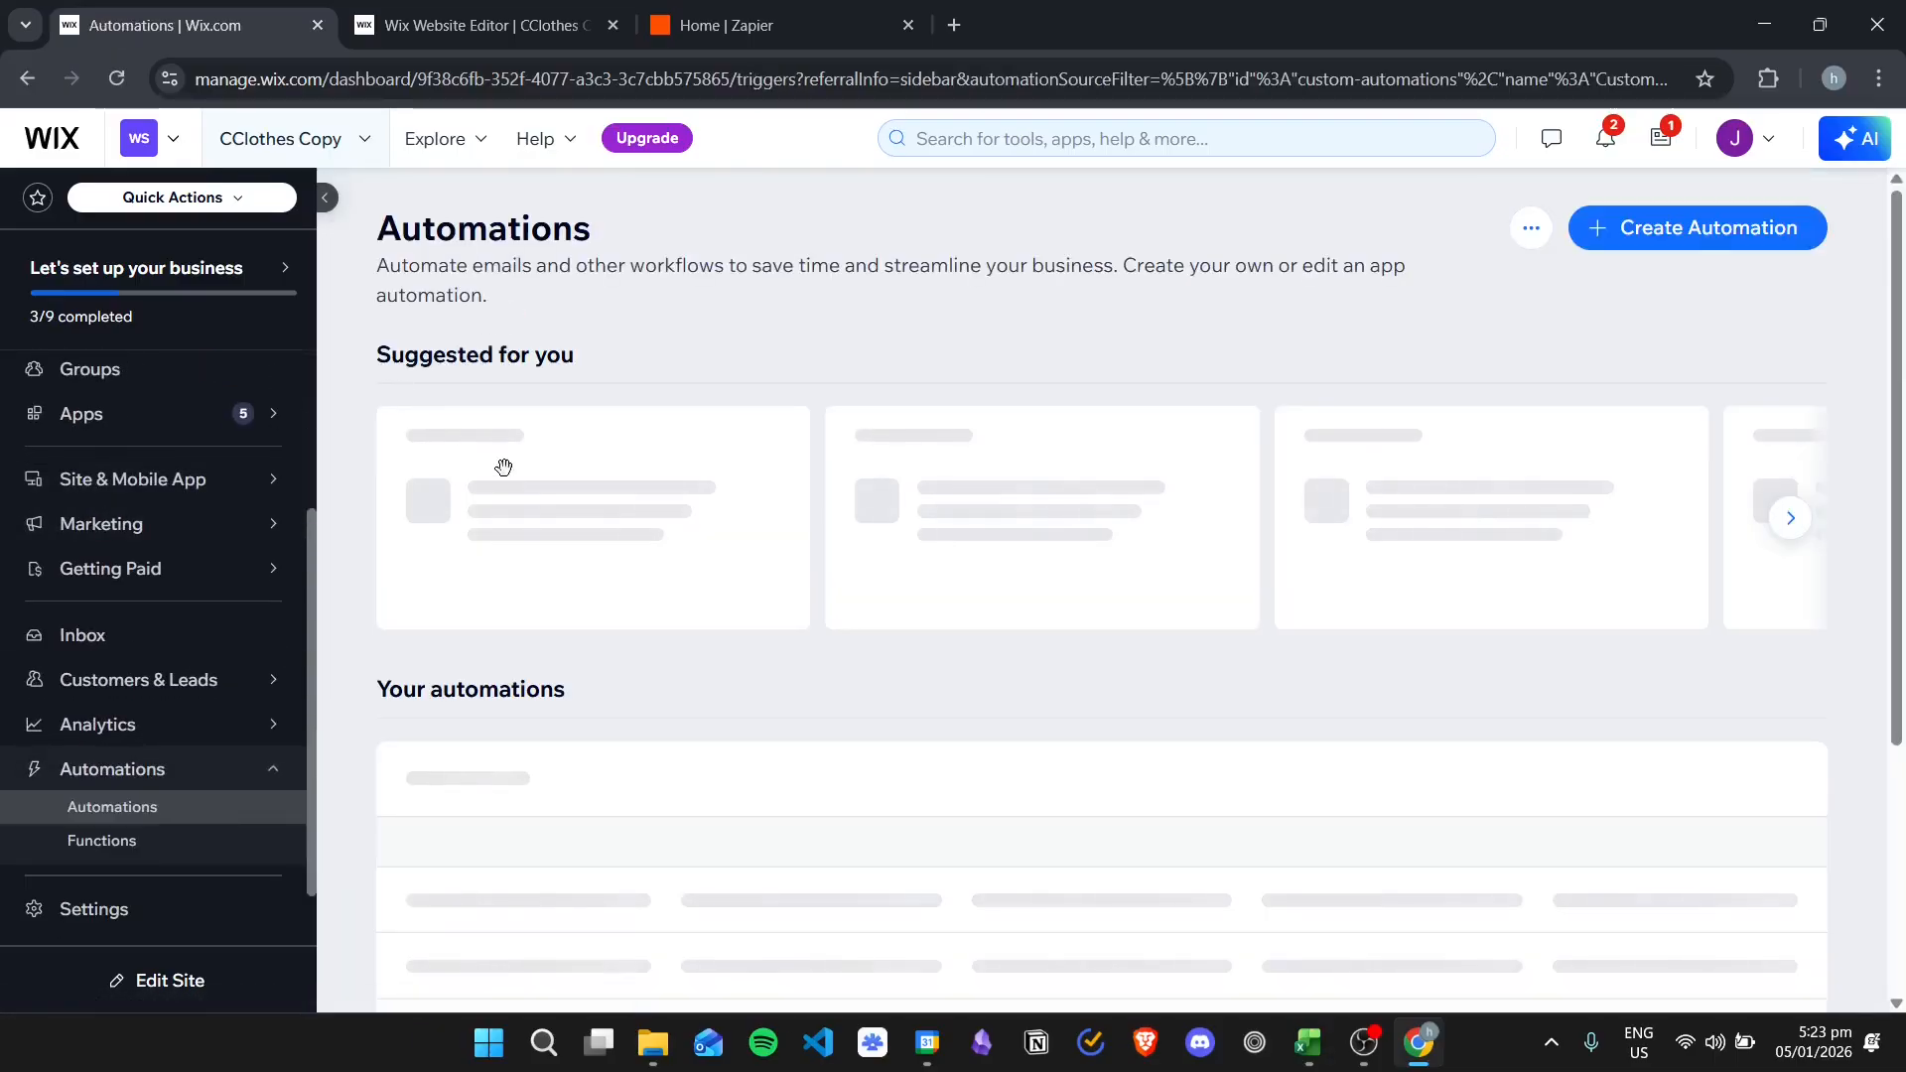
scroll(1247, 736, down, 1)
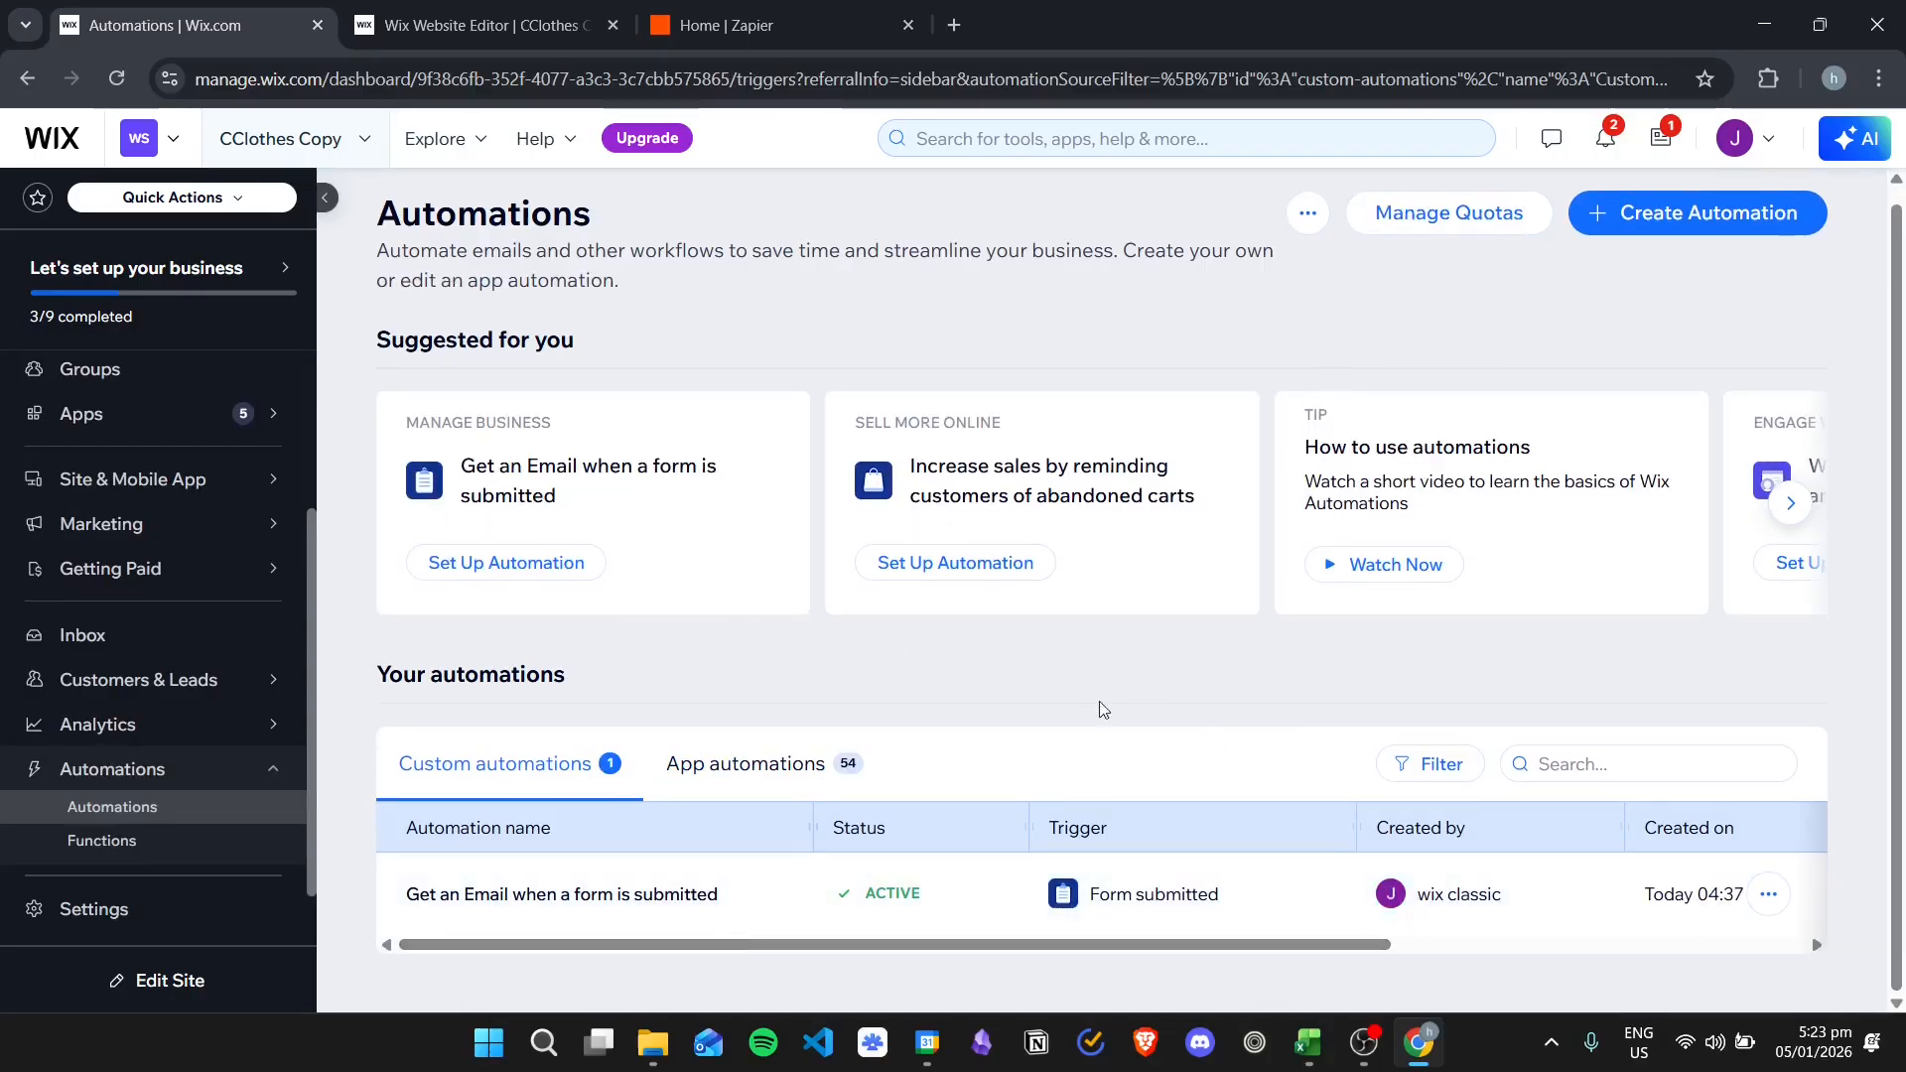
scroll(979, 726, up, 1)
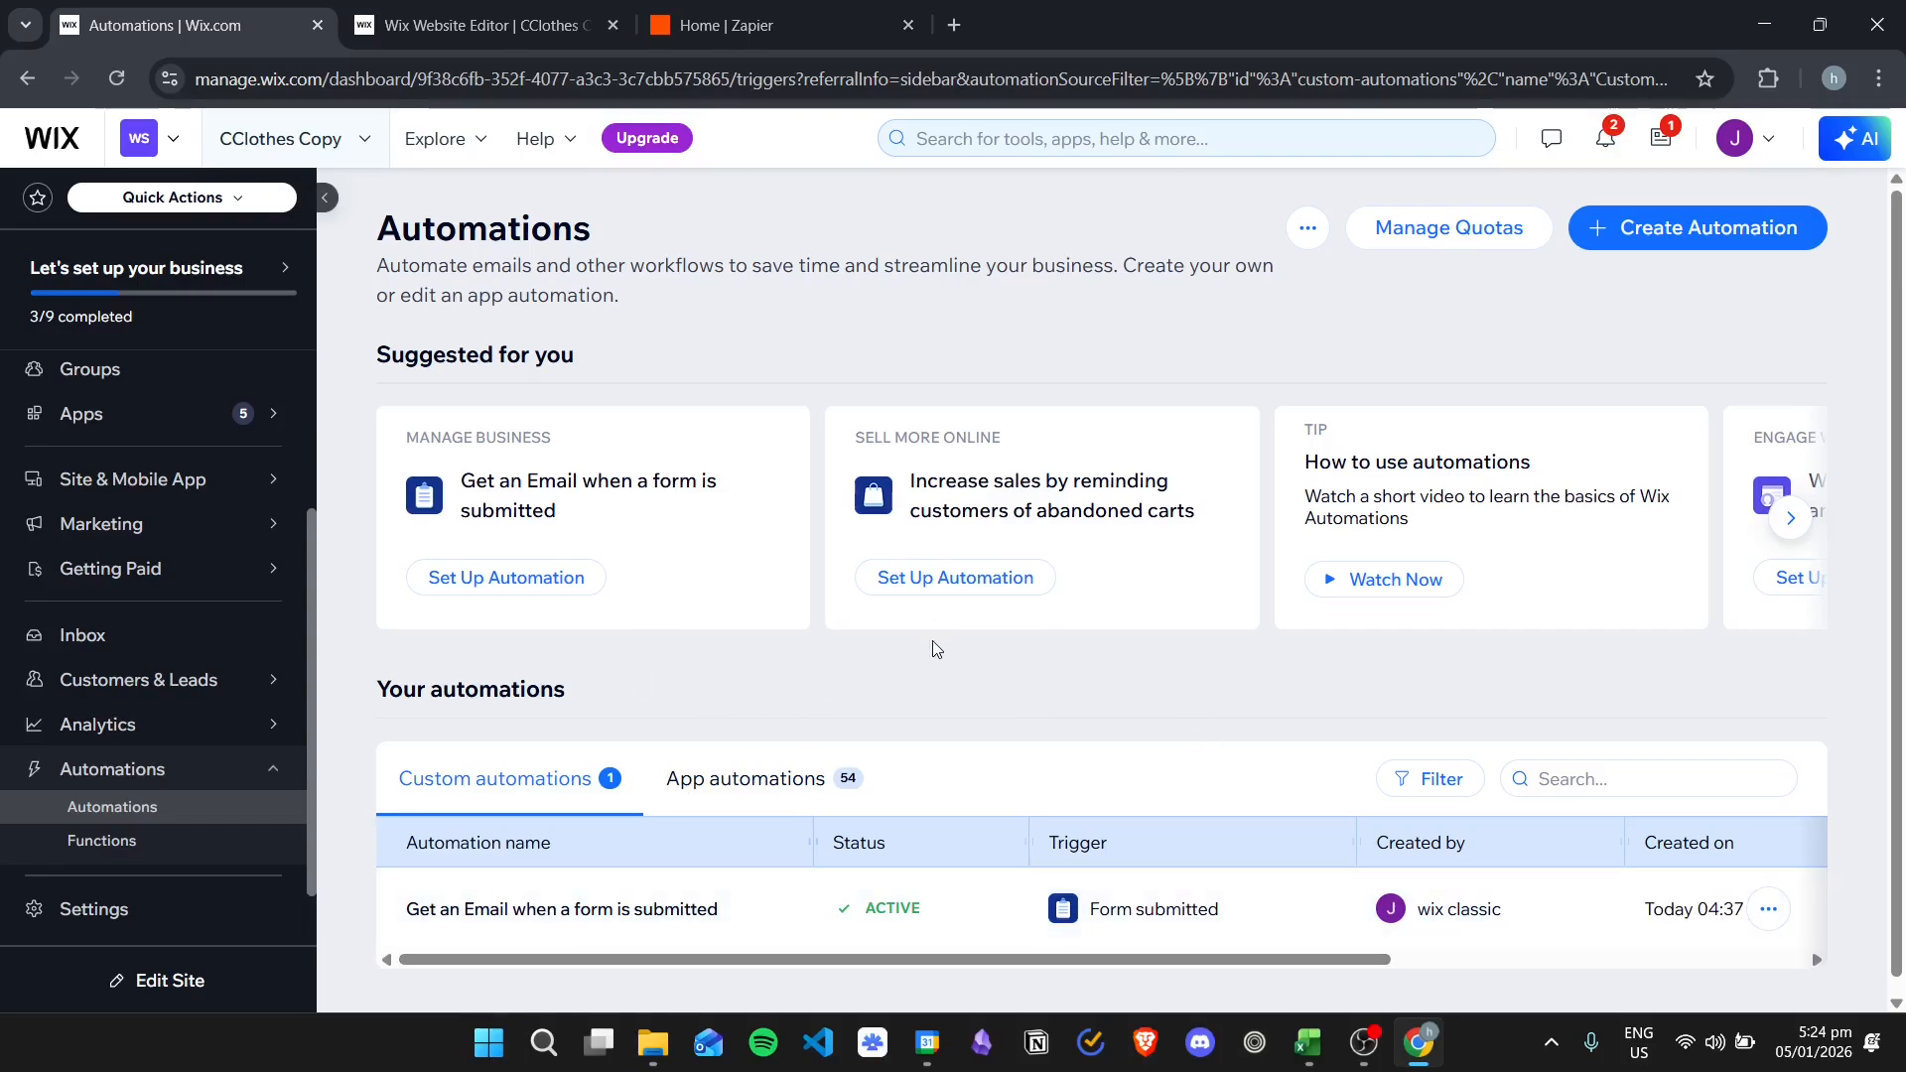
Switch to Zapier and create a new Zap
click(779, 12)
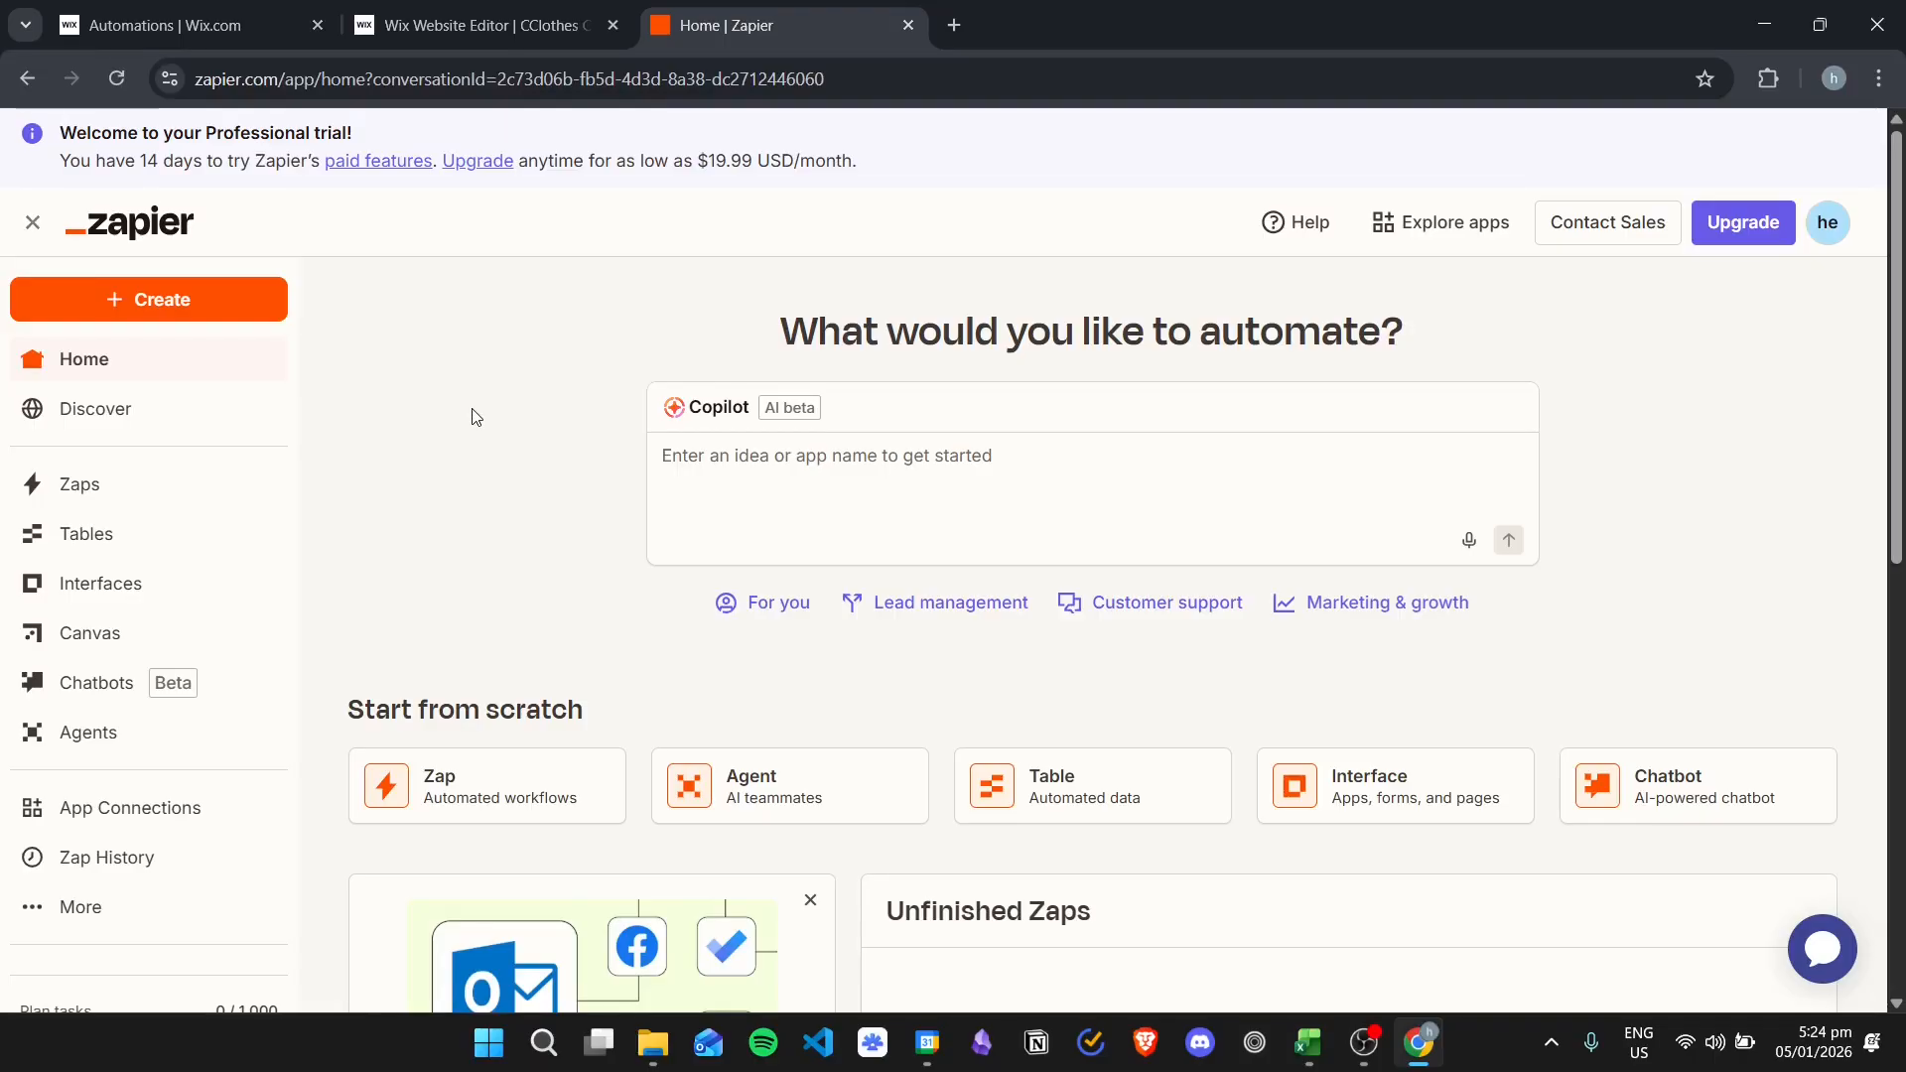
click(170, 309)
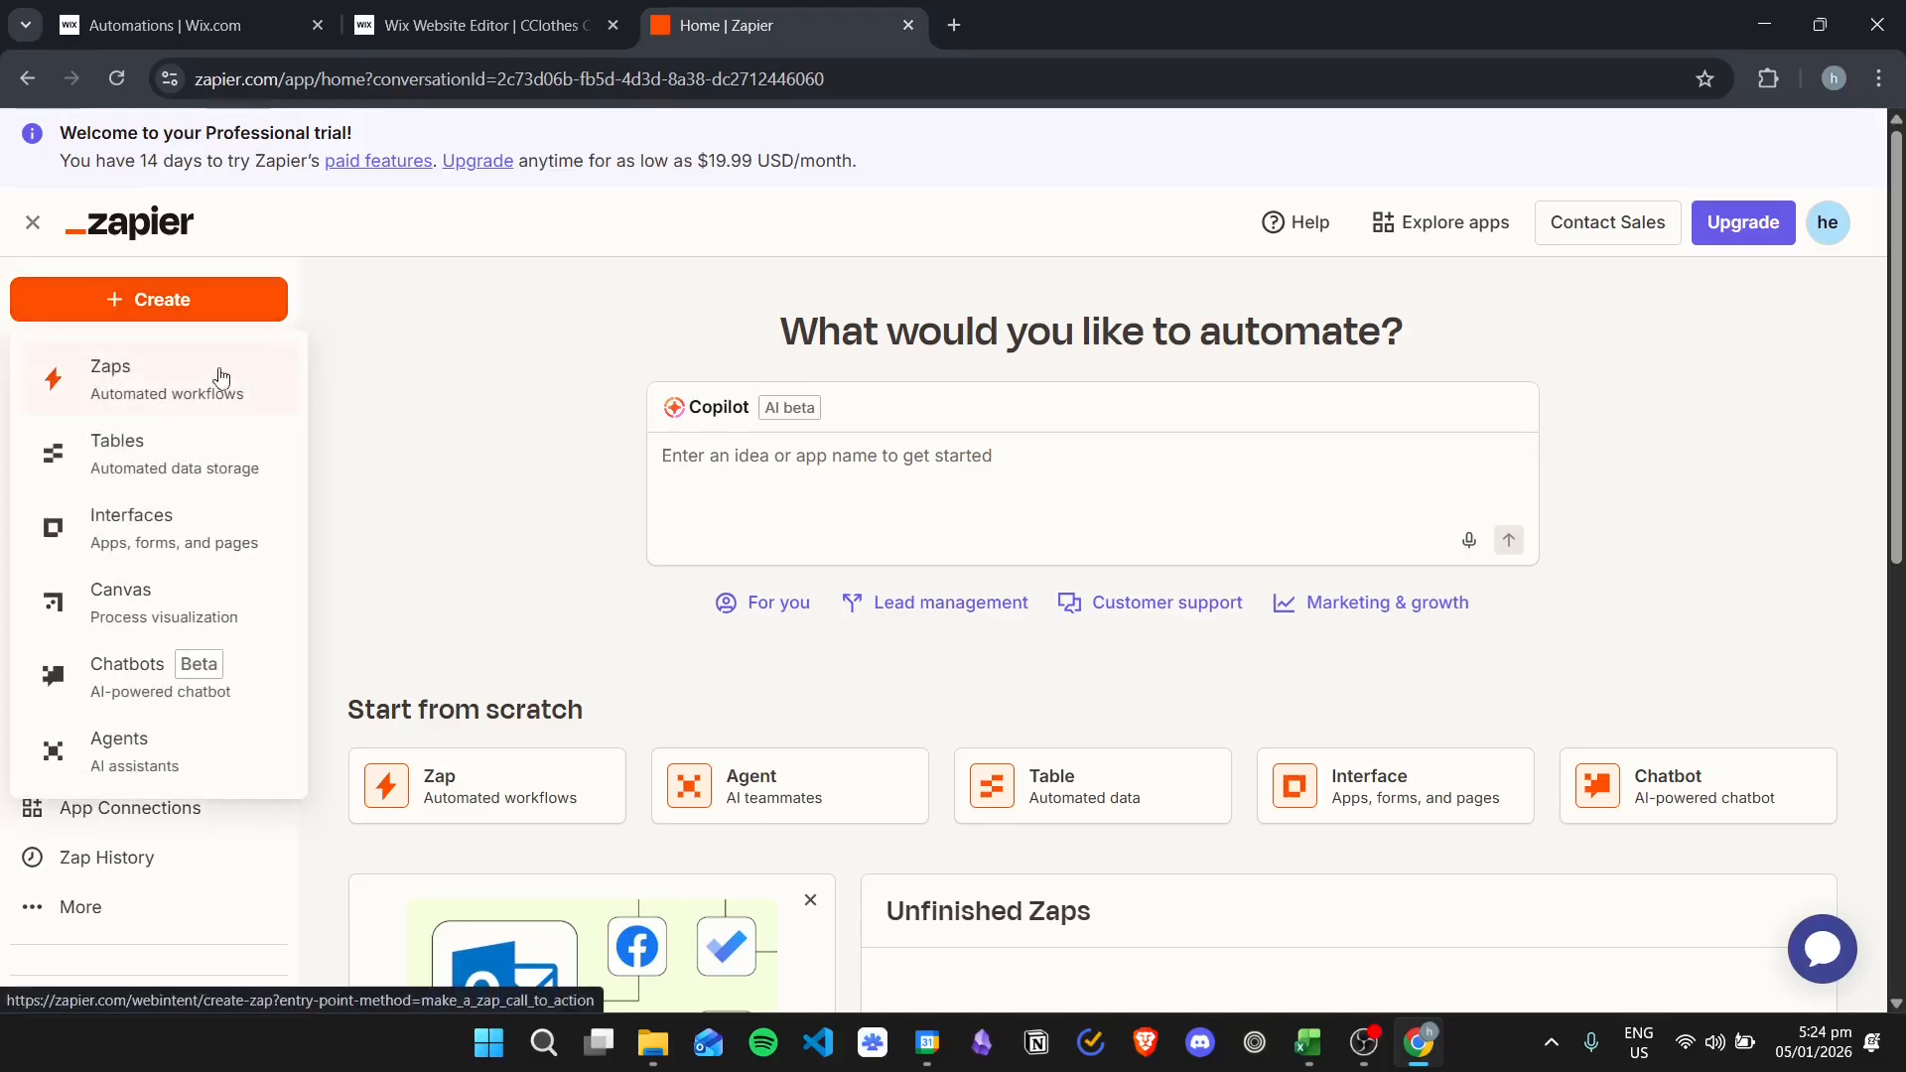
click(147, 370)
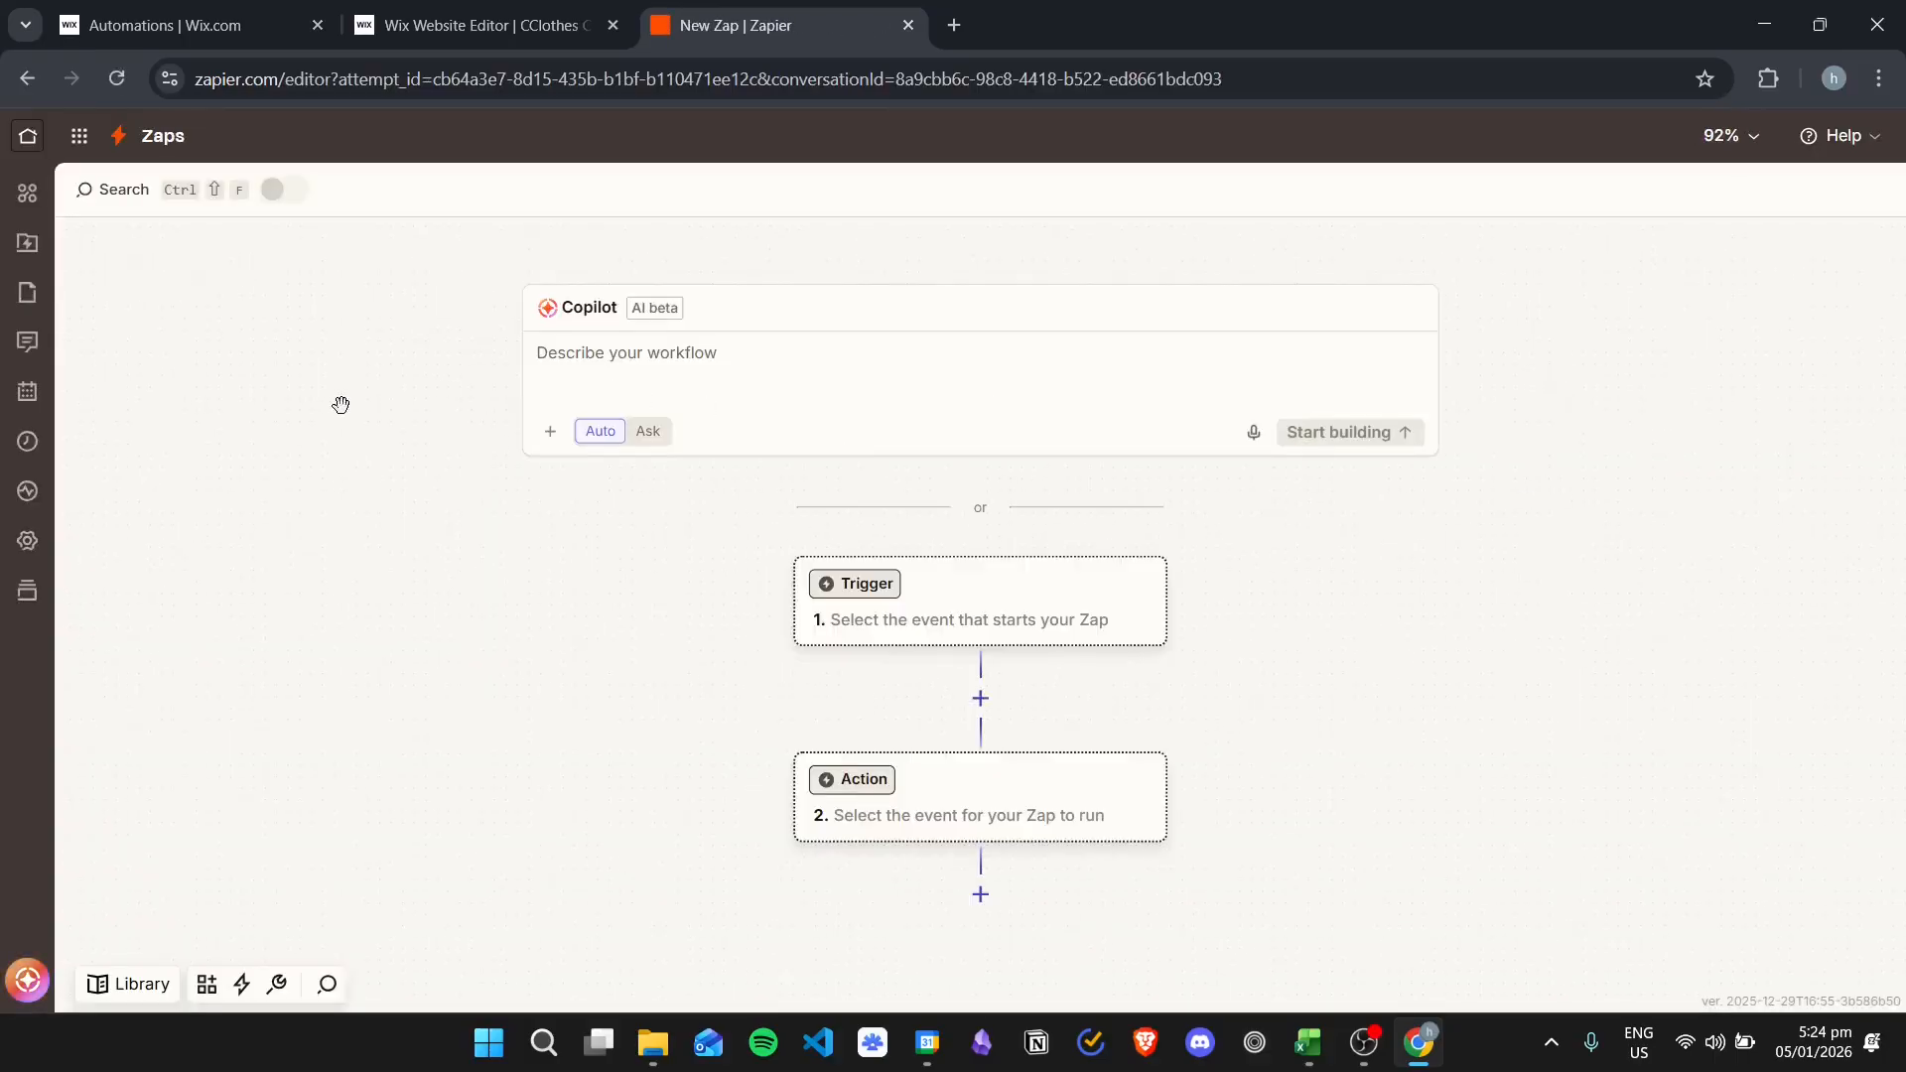
Search the app list for wix and set Wix as the Zap's trigger app
scroll(1035, 545, down, 2)
scroll(838, 417, up, 1)
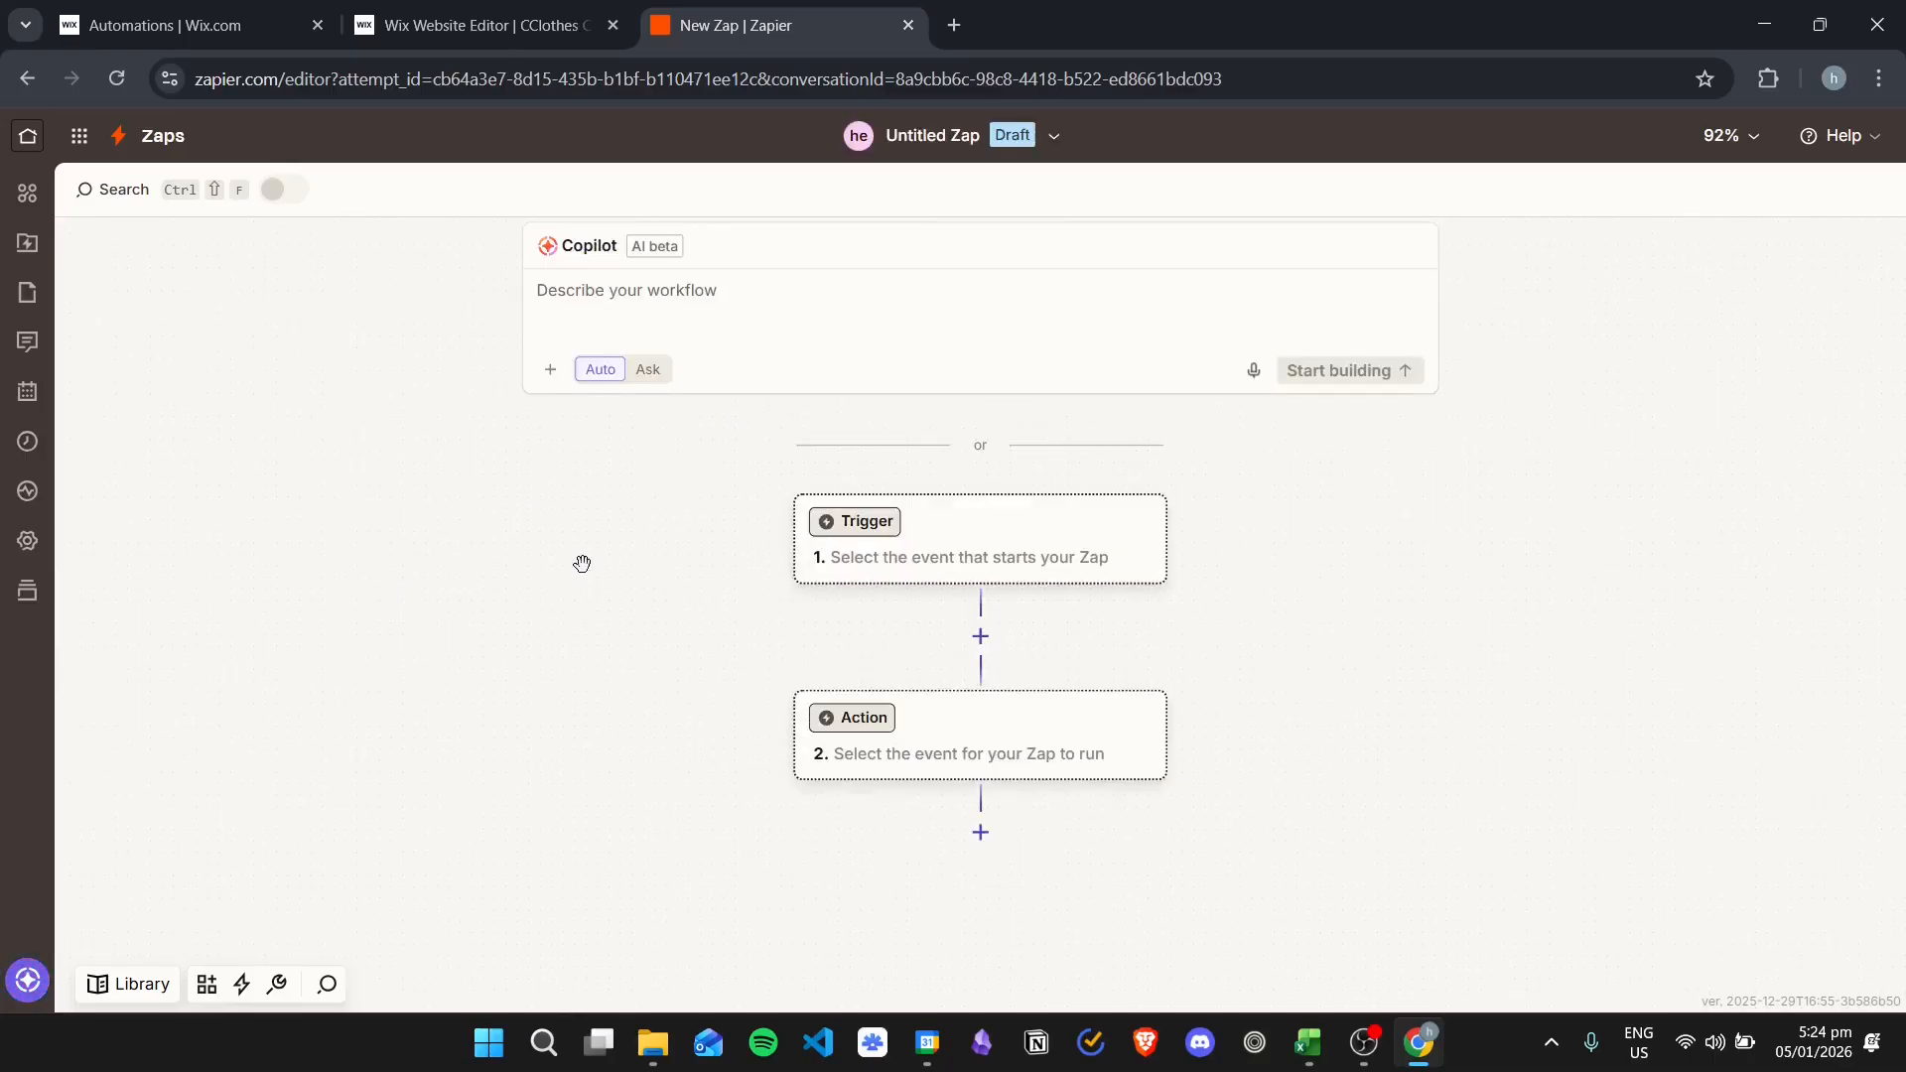
click(863, 547)
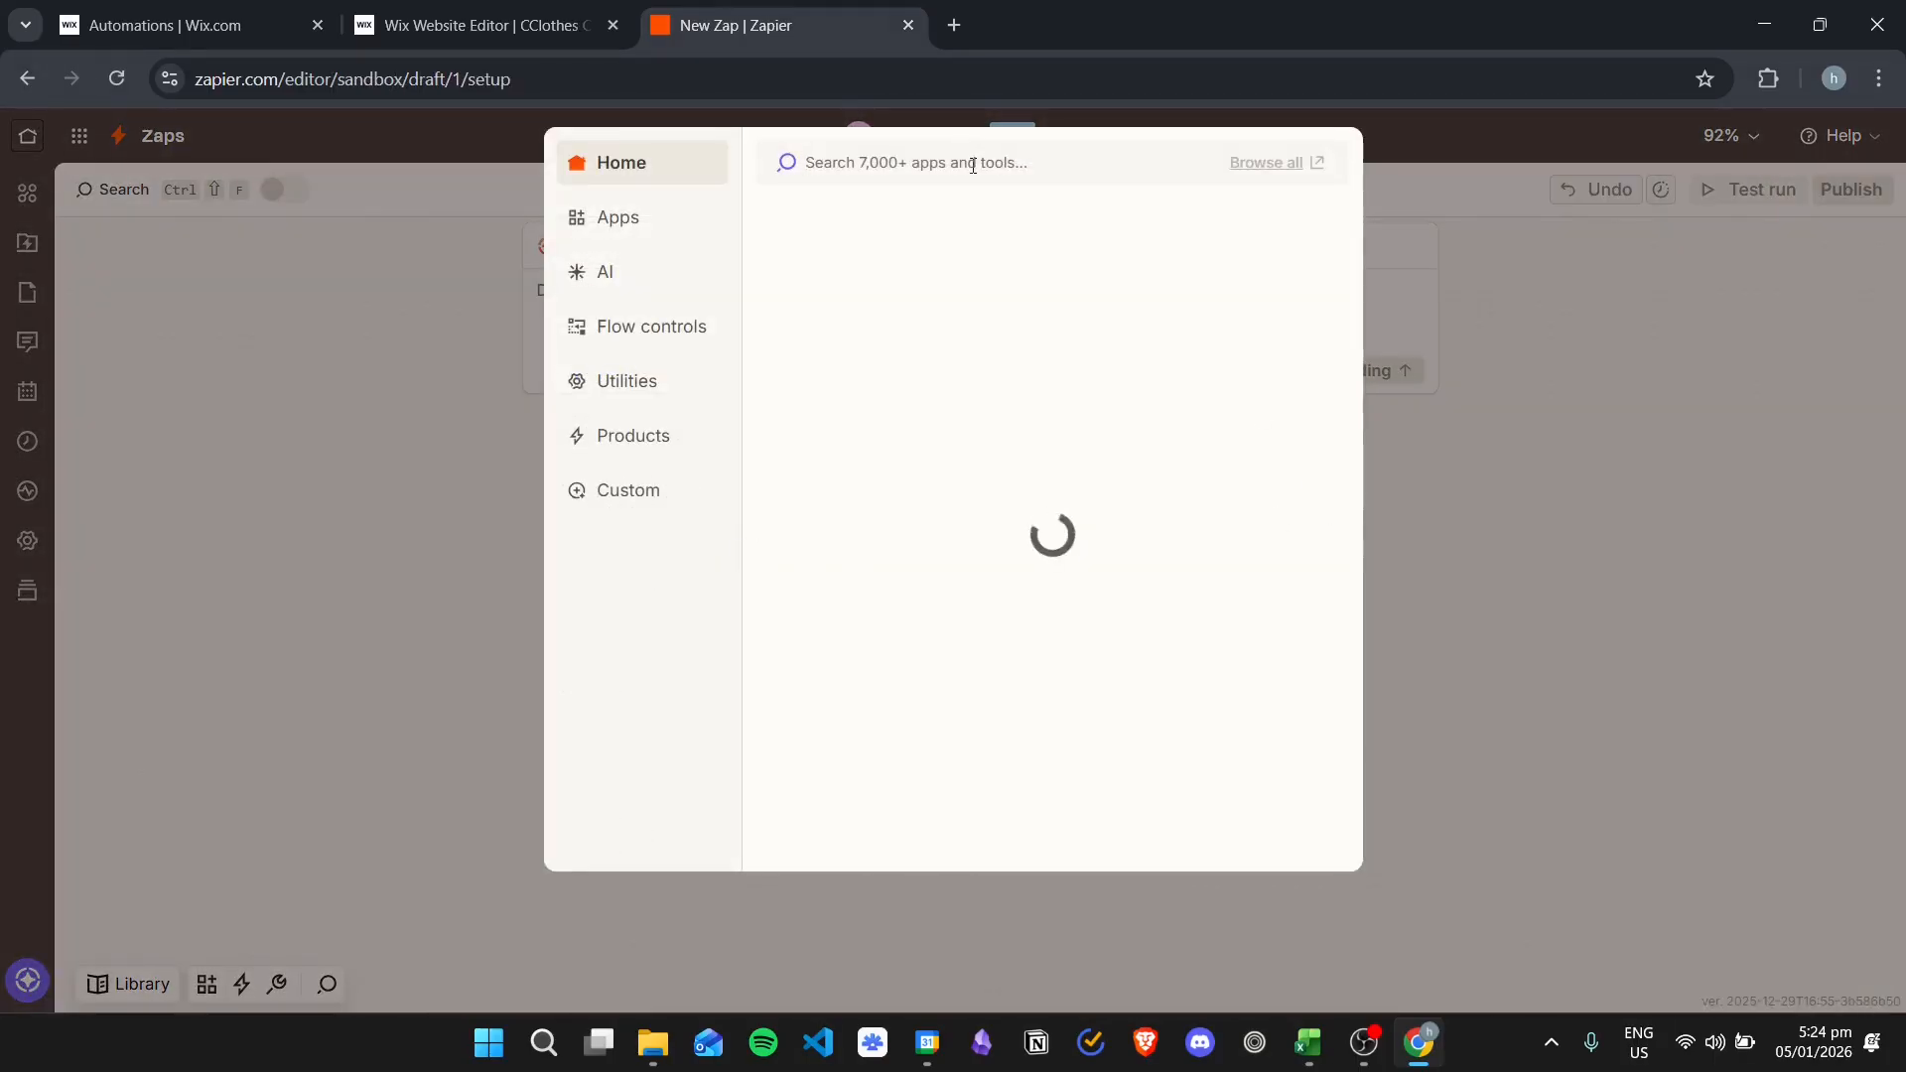
text(wix)
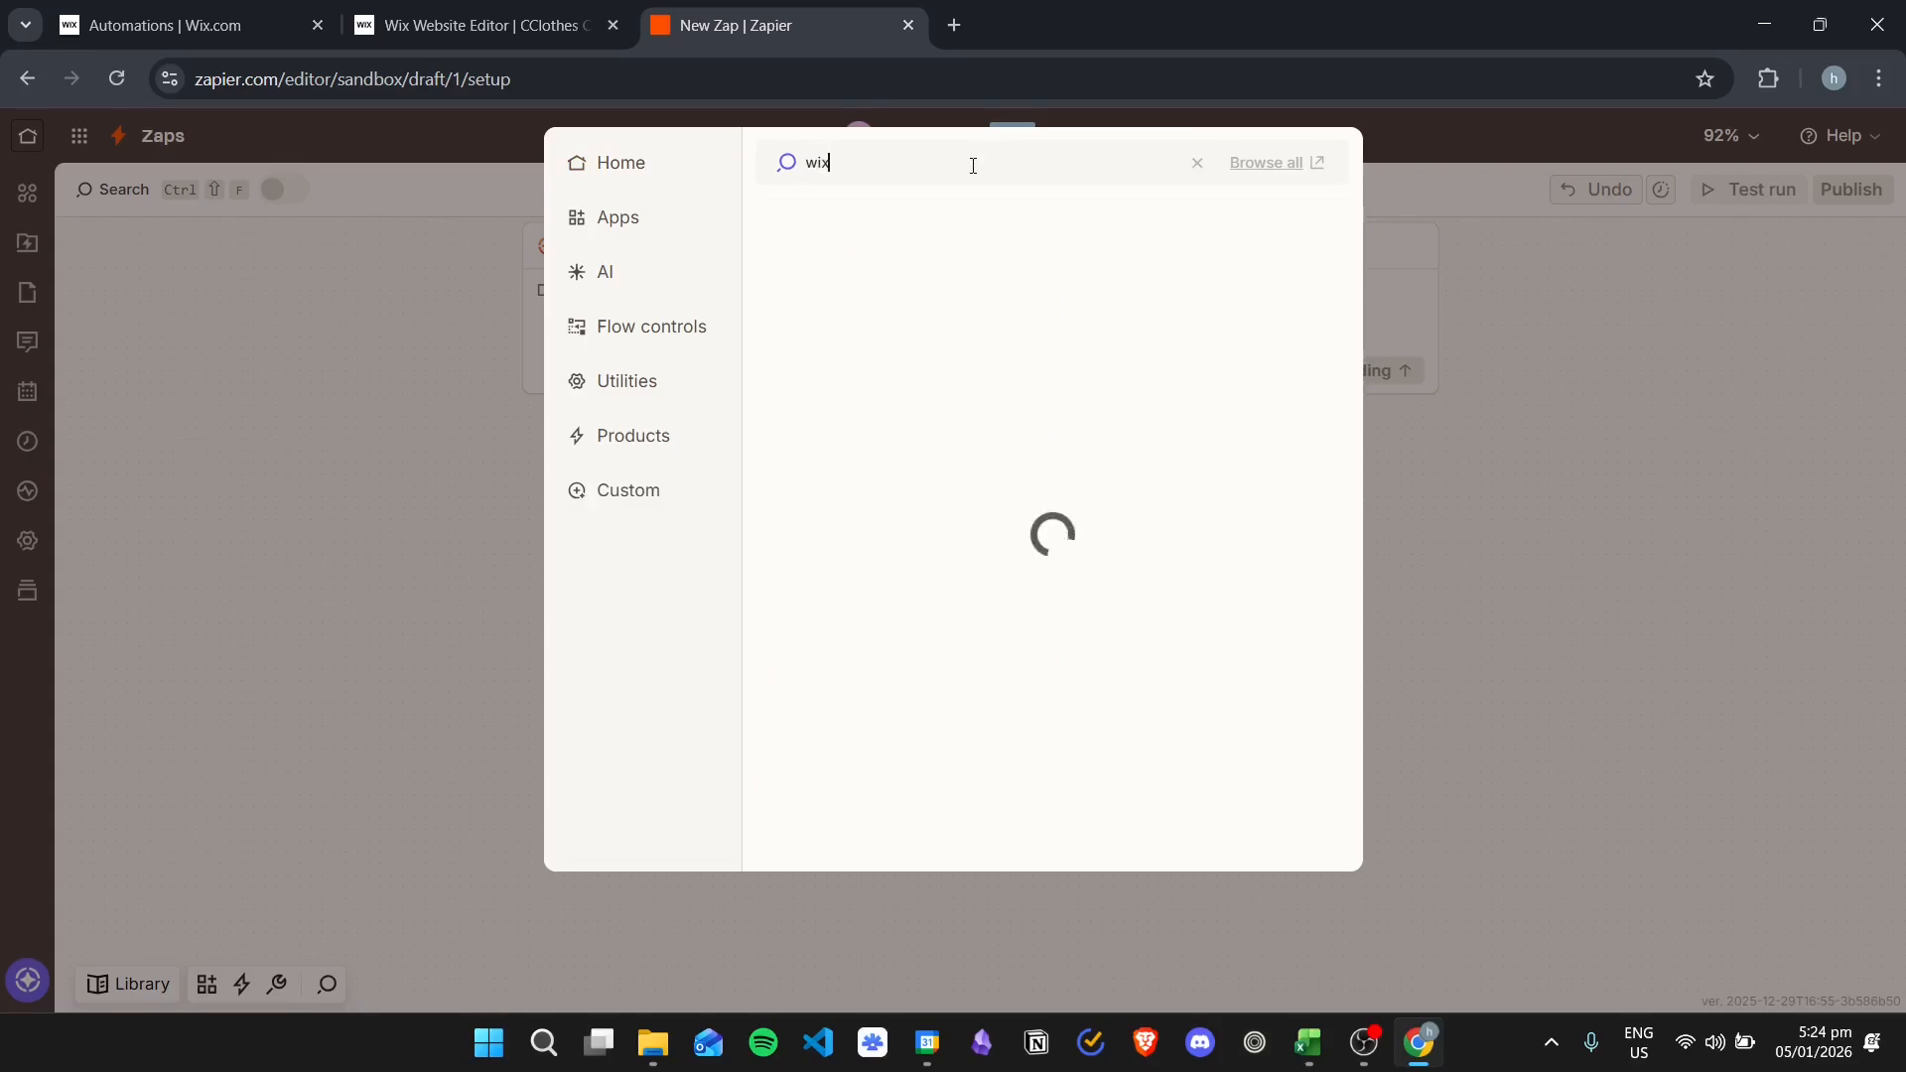
click(817, 224)
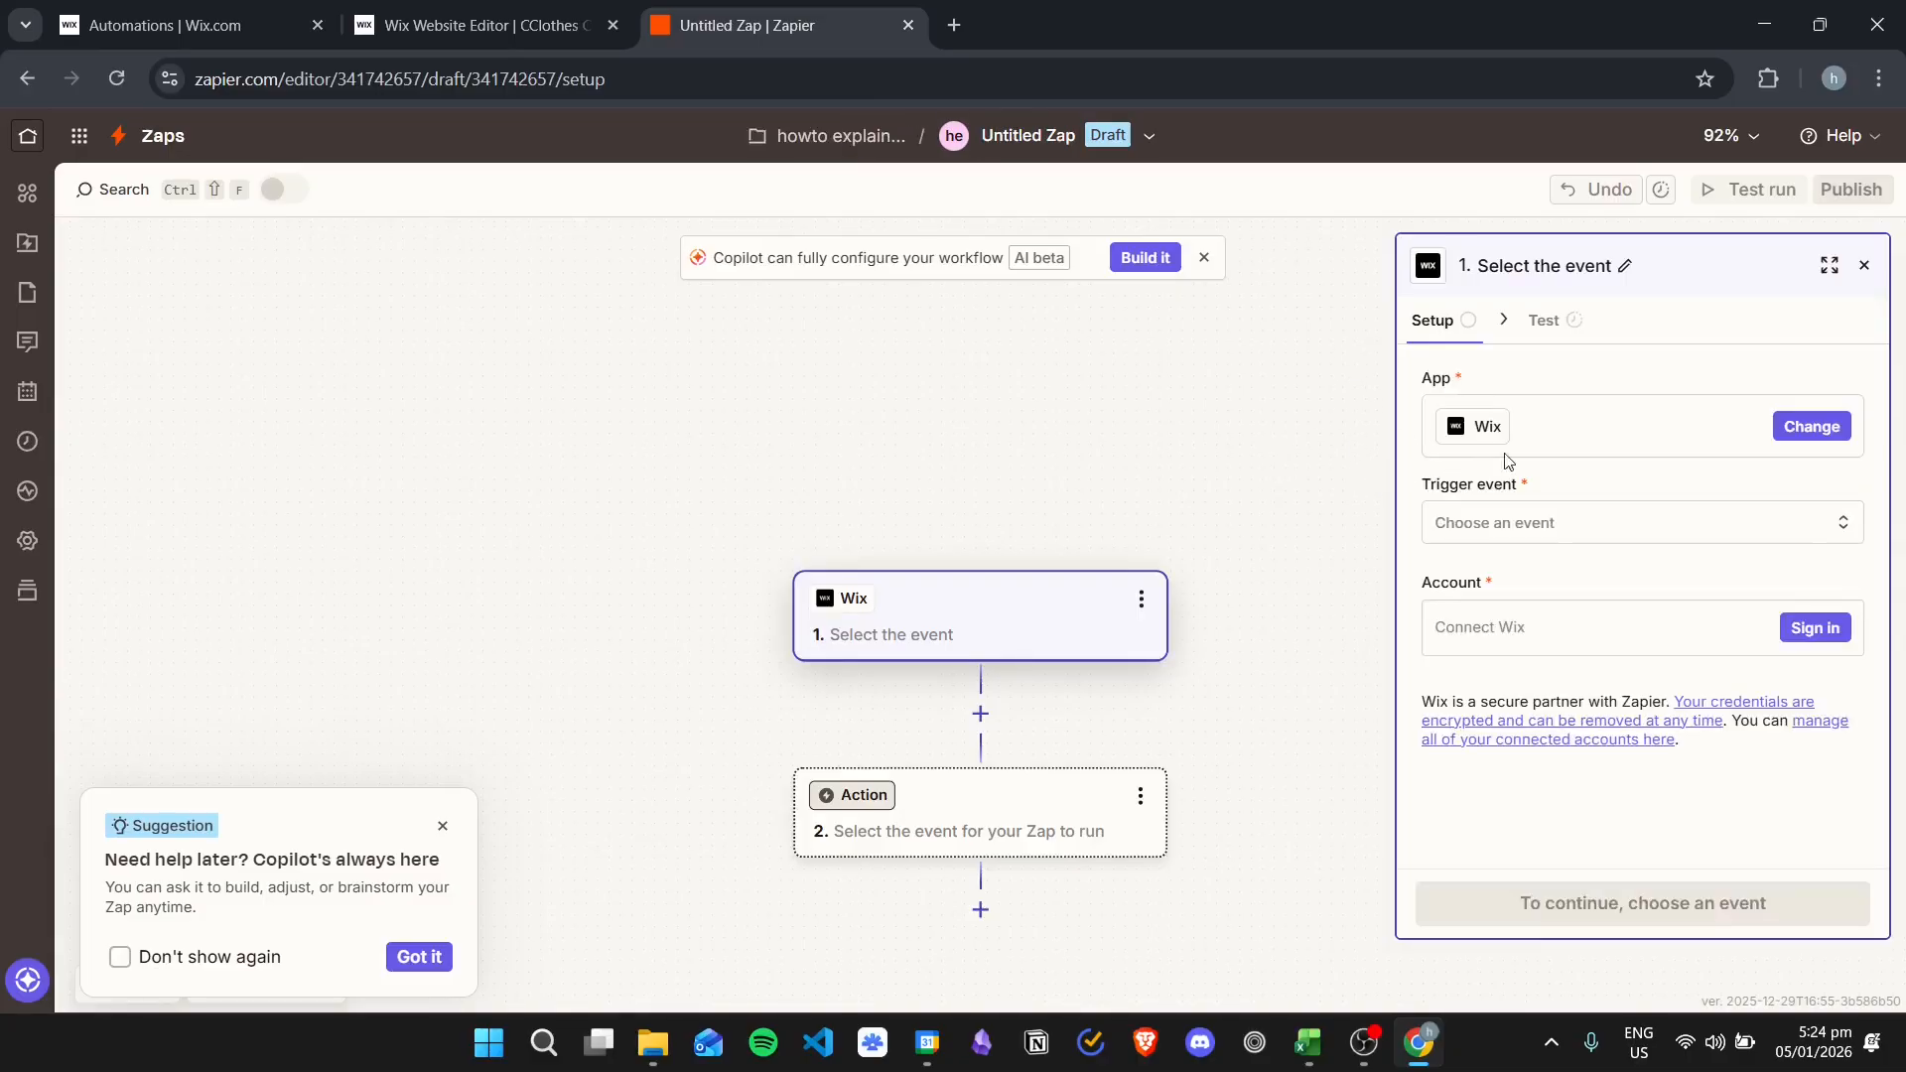
Look through the trigger events available for Wix
click(1707, 522)
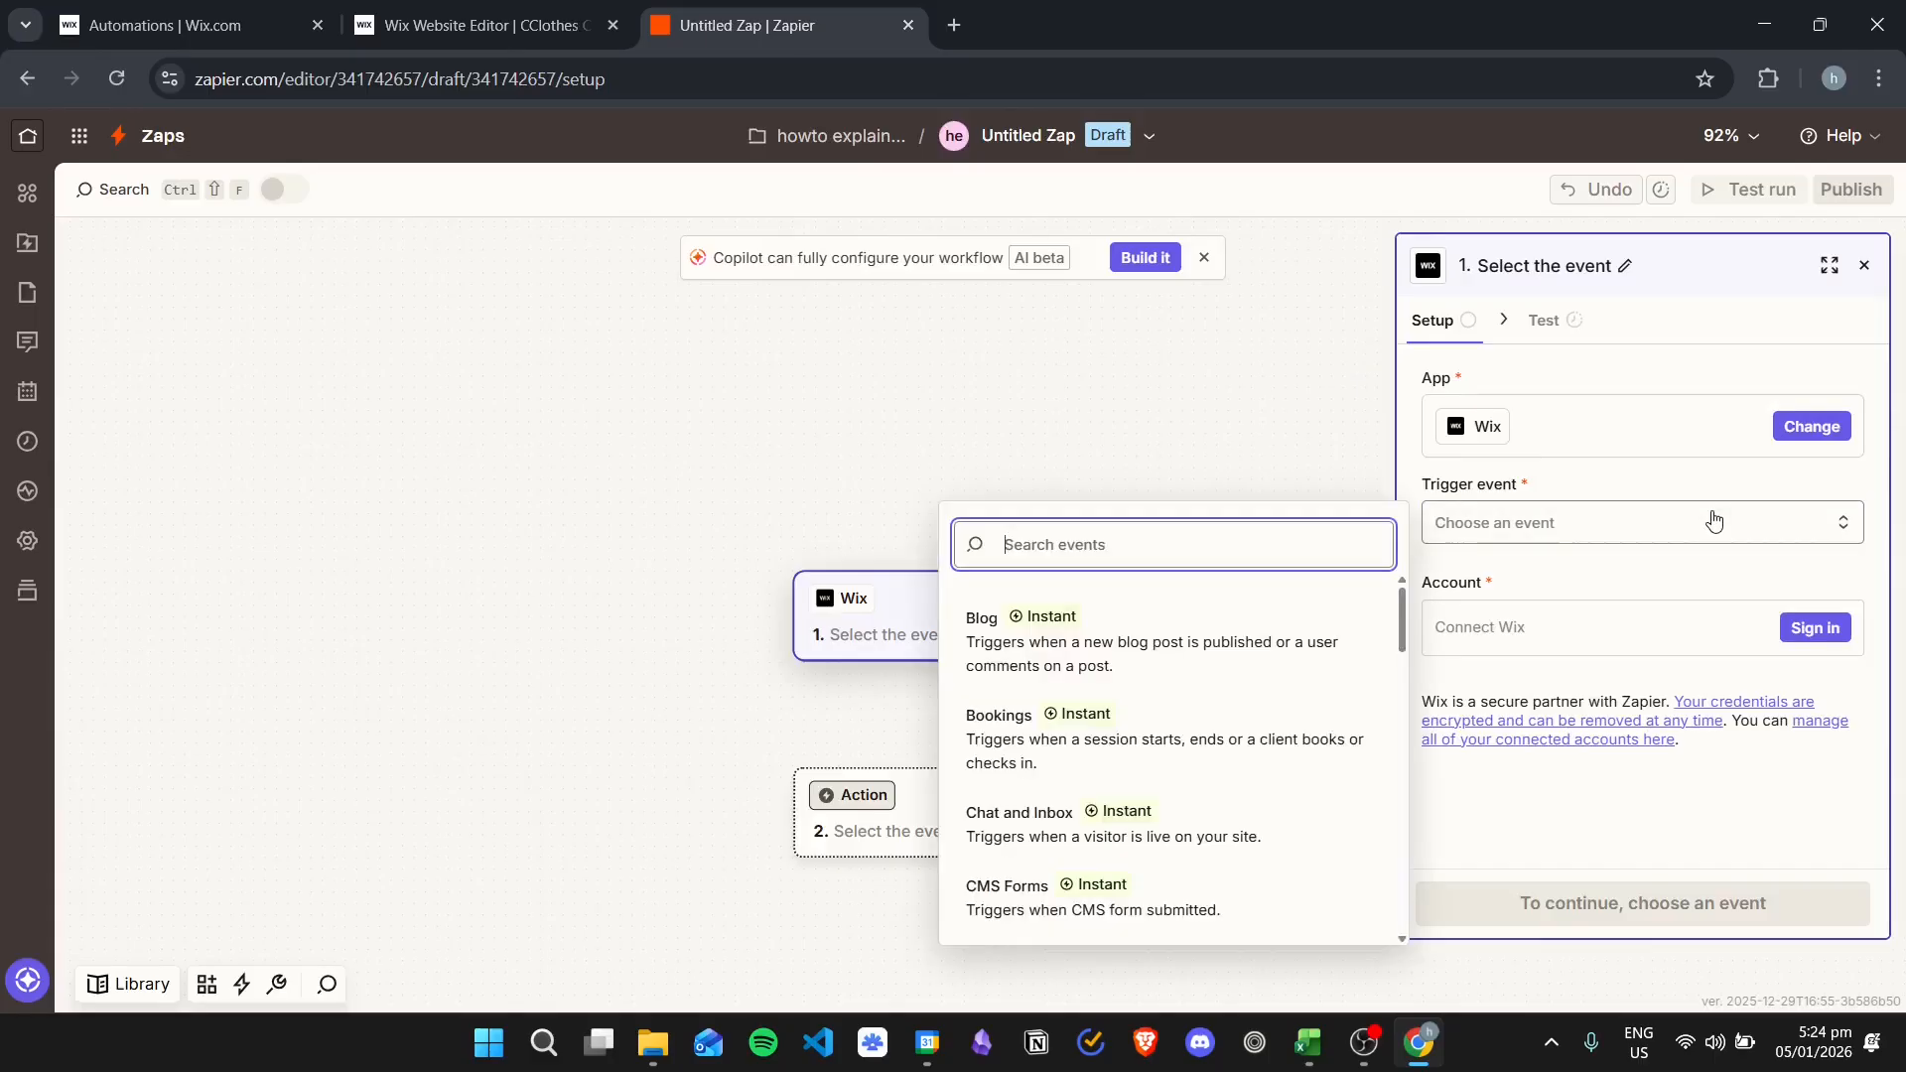
scroll(1191, 665, down, 4)
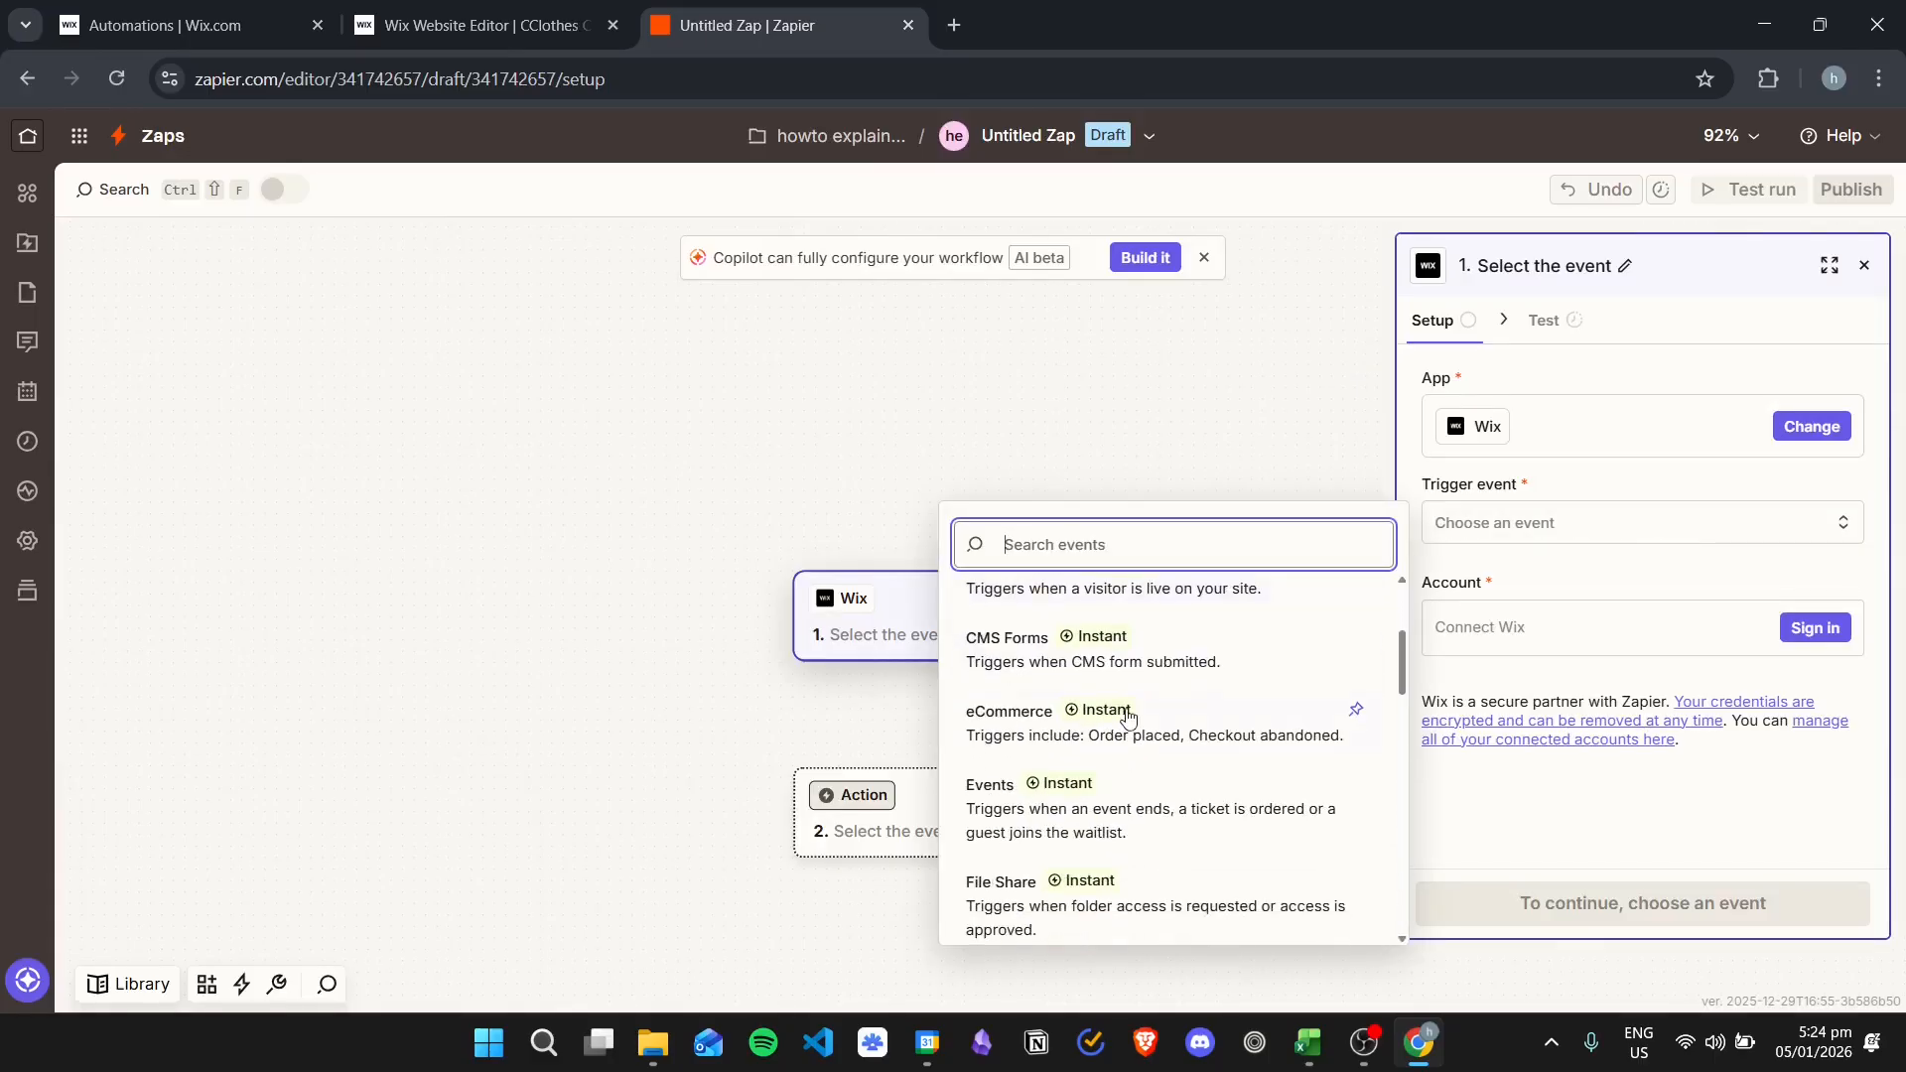
scroll(1128, 717, down, 10)
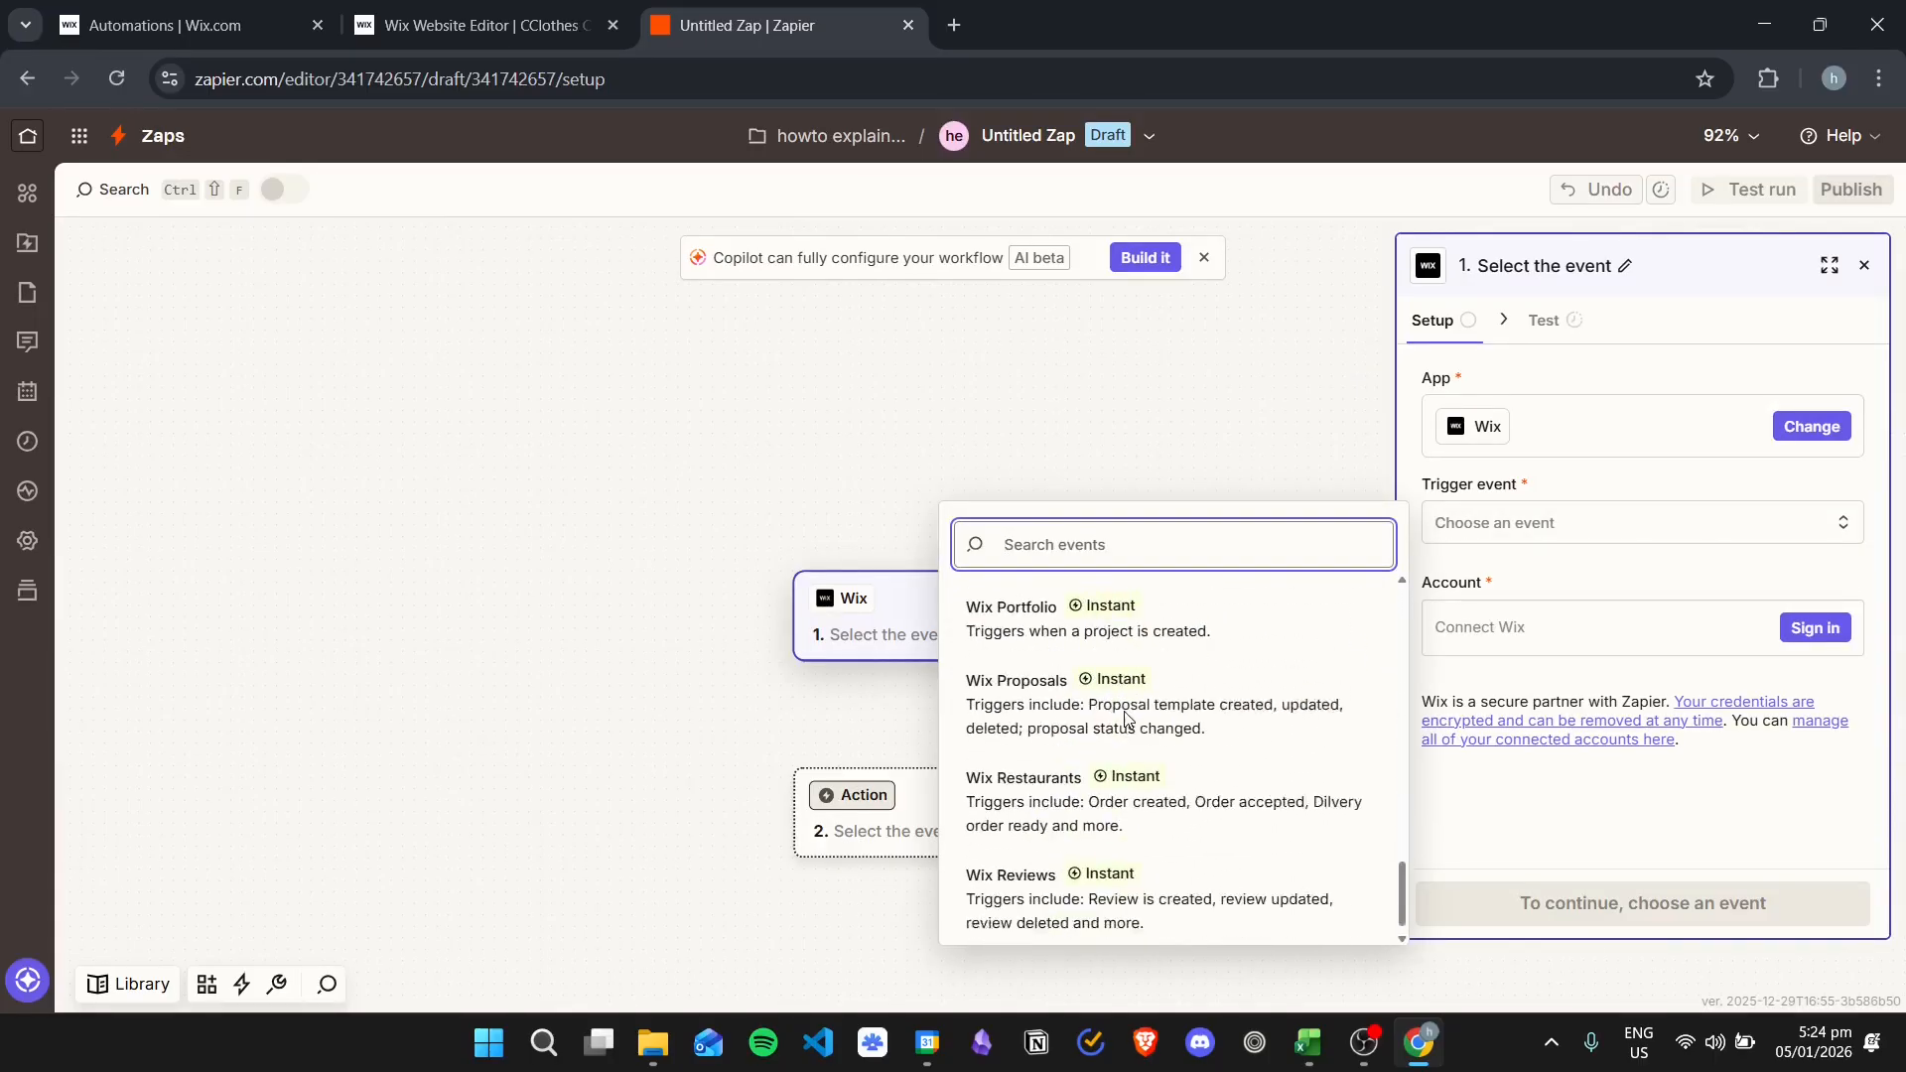
scroll(1216, 713, up, 5)
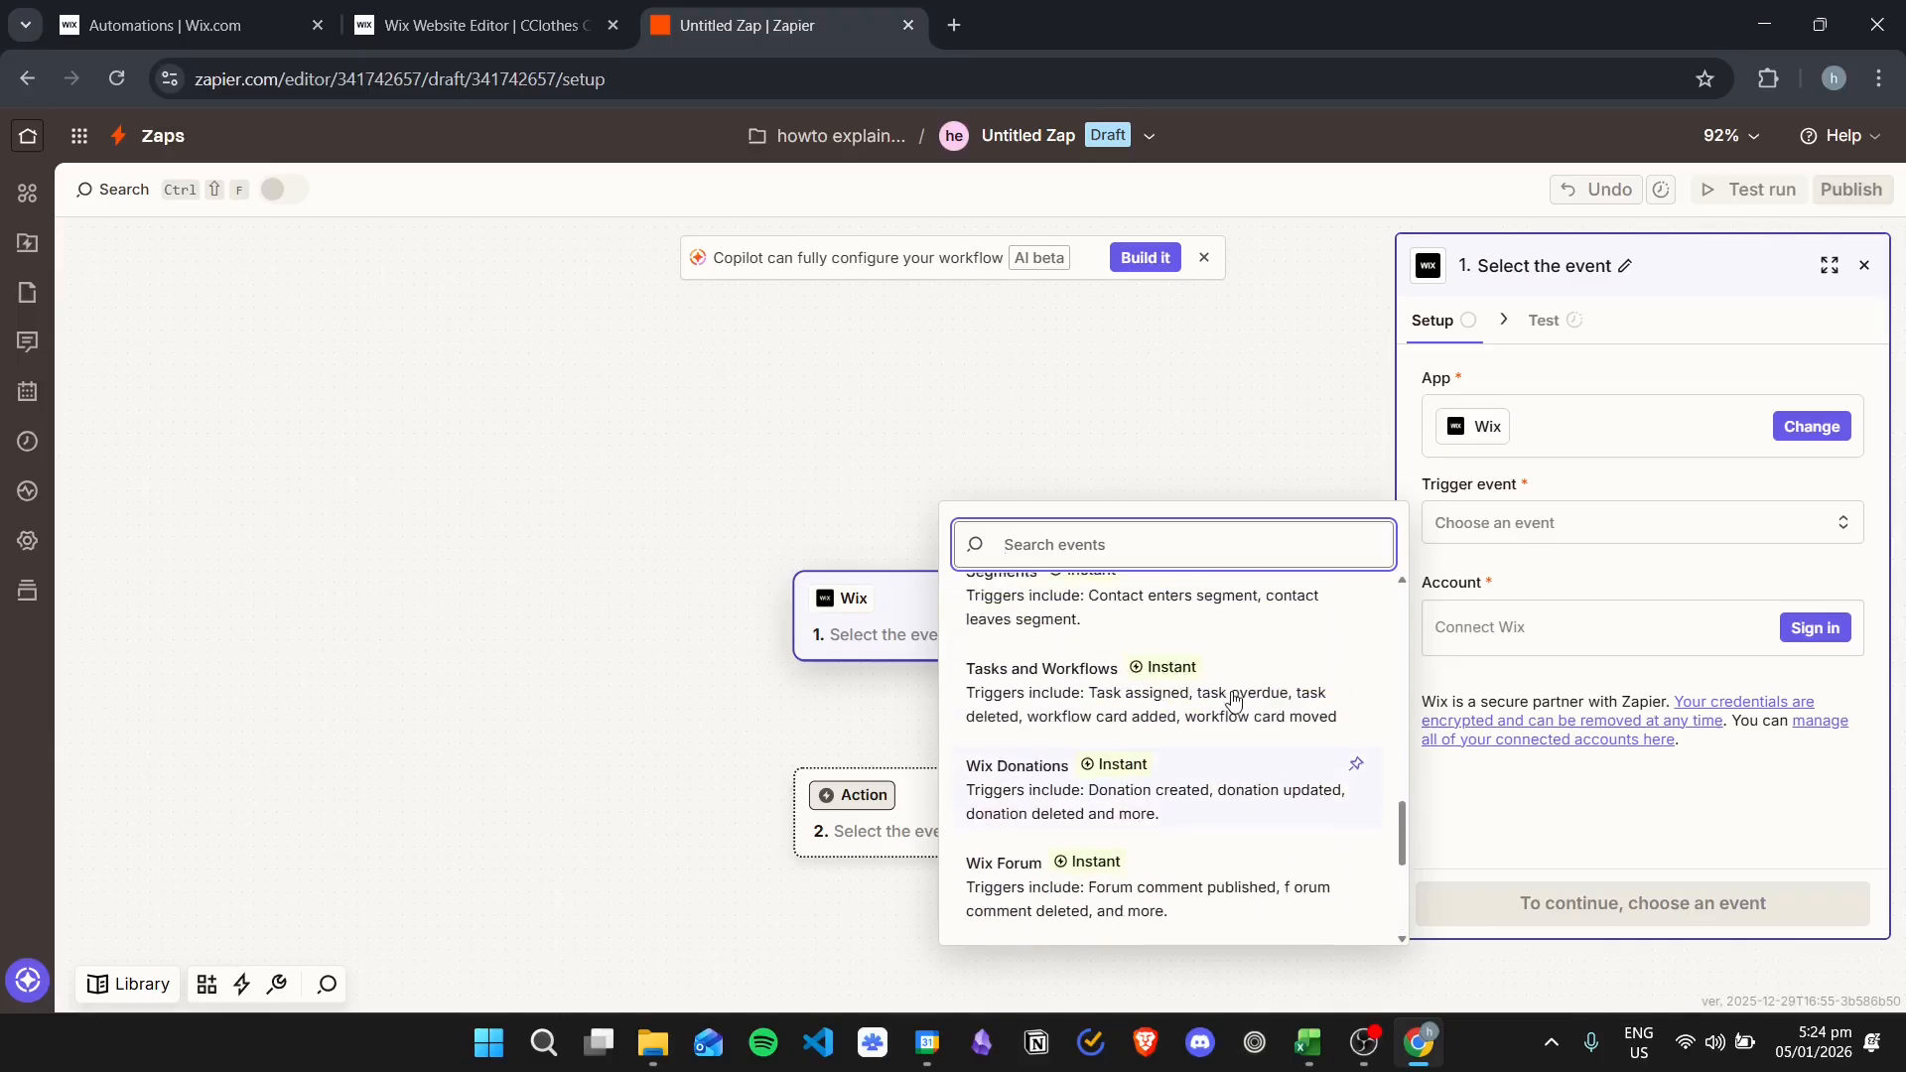
scroll(1234, 701, up, 8)
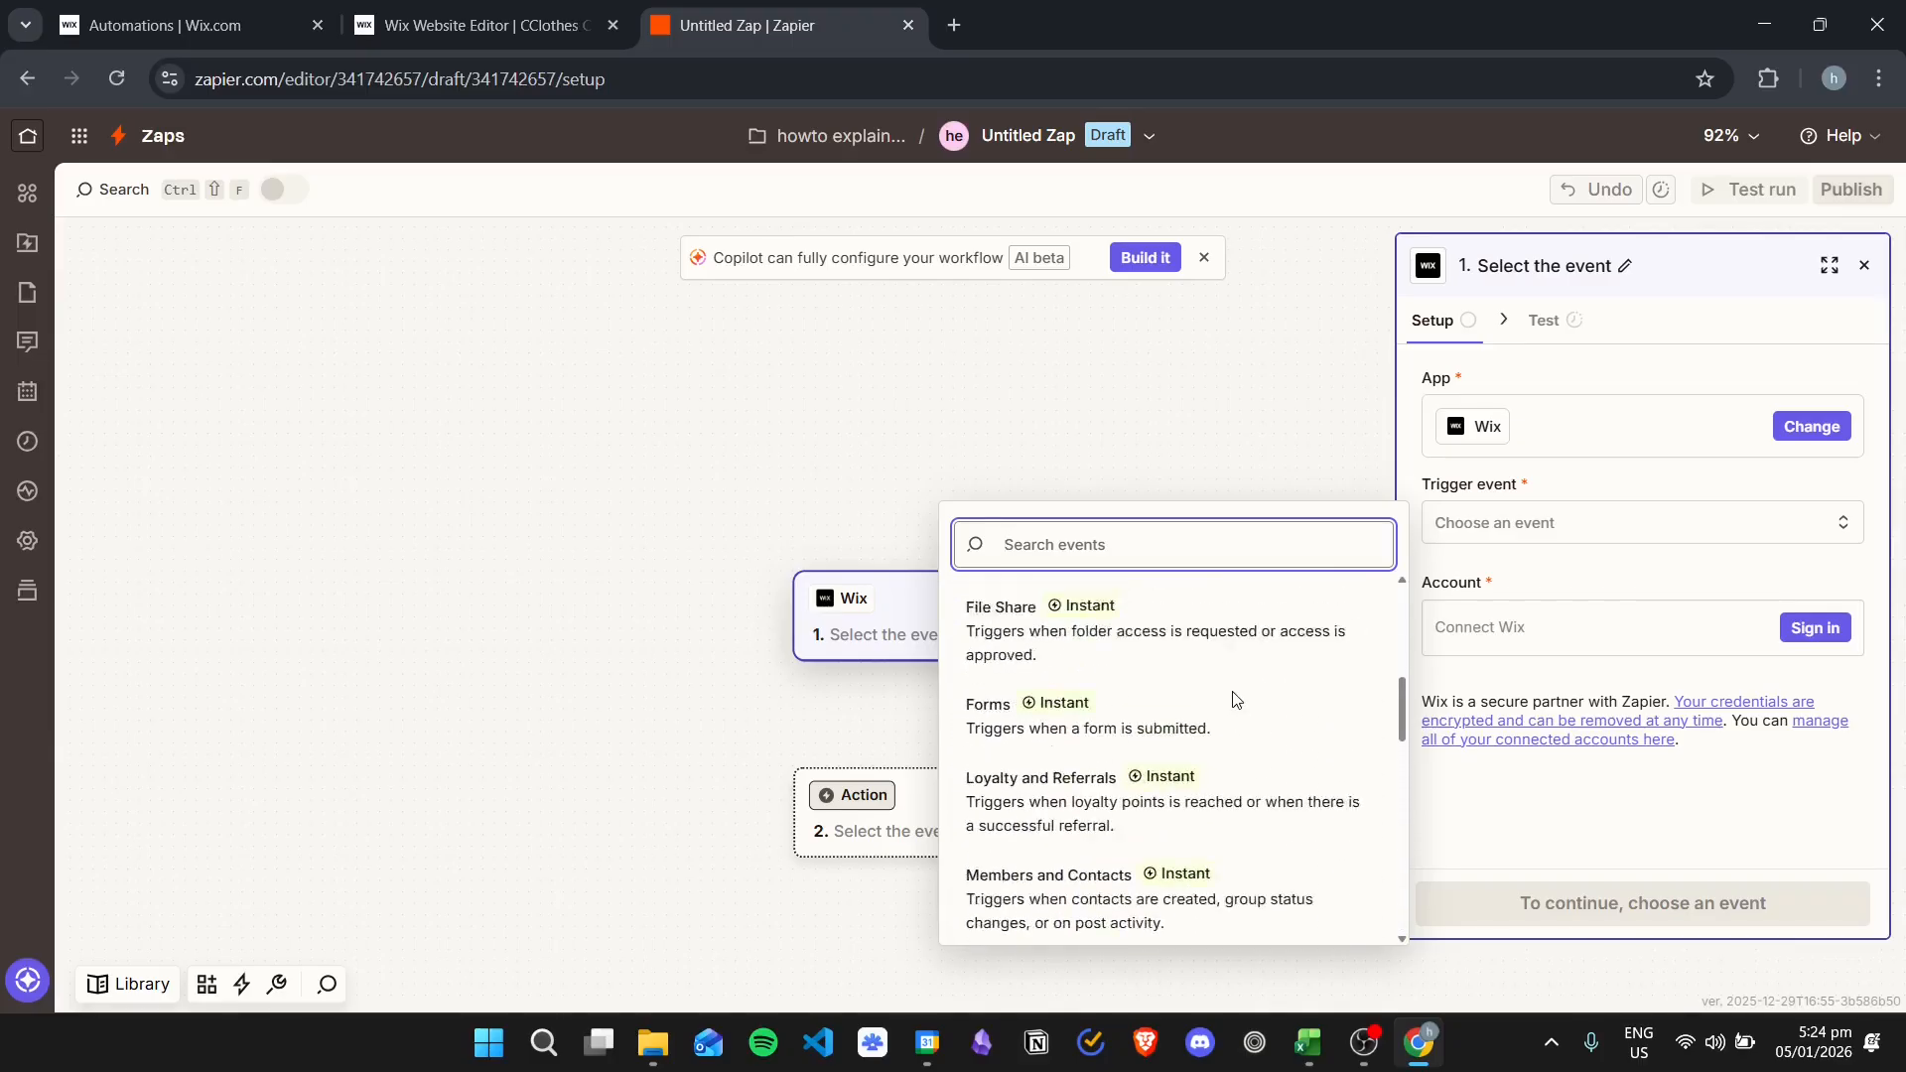
text(auto)
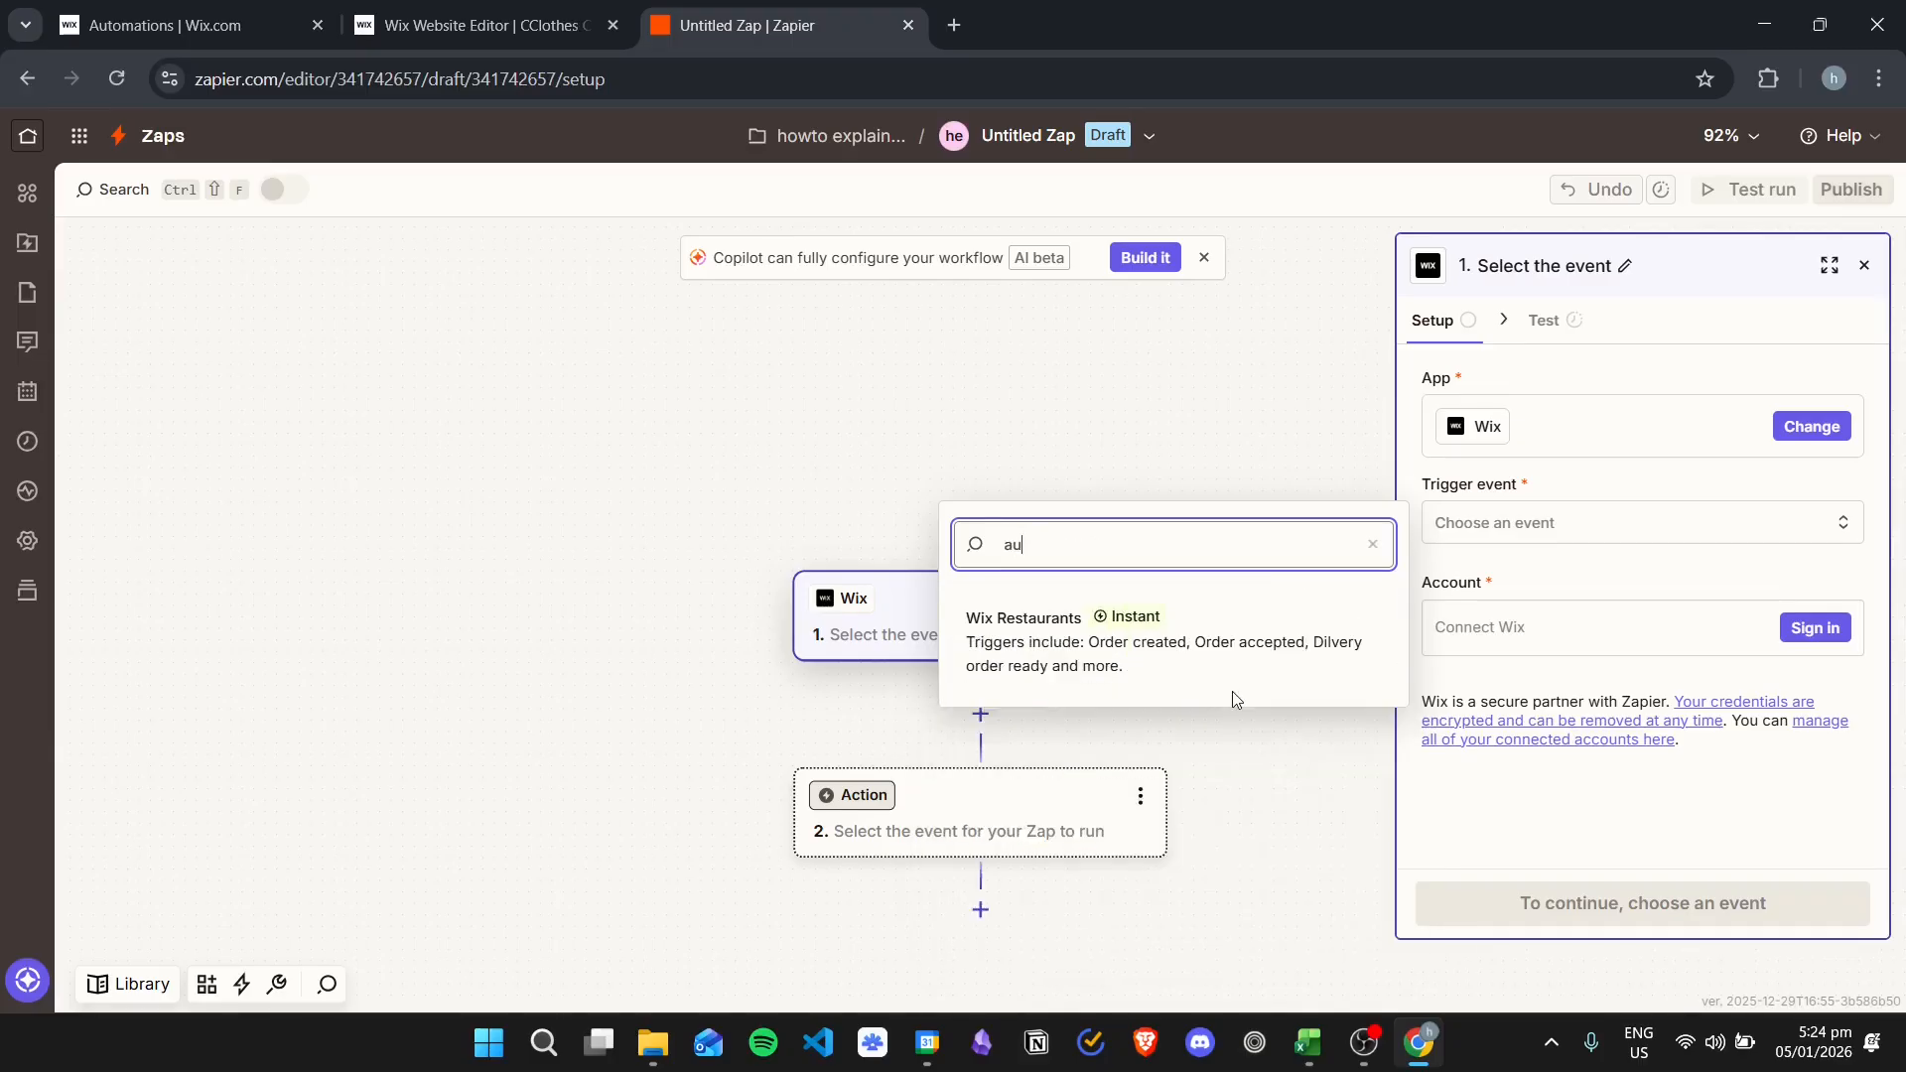
key(BackSpace)
key(BackSpace)
key(BackSpace)
key(BackSpace)
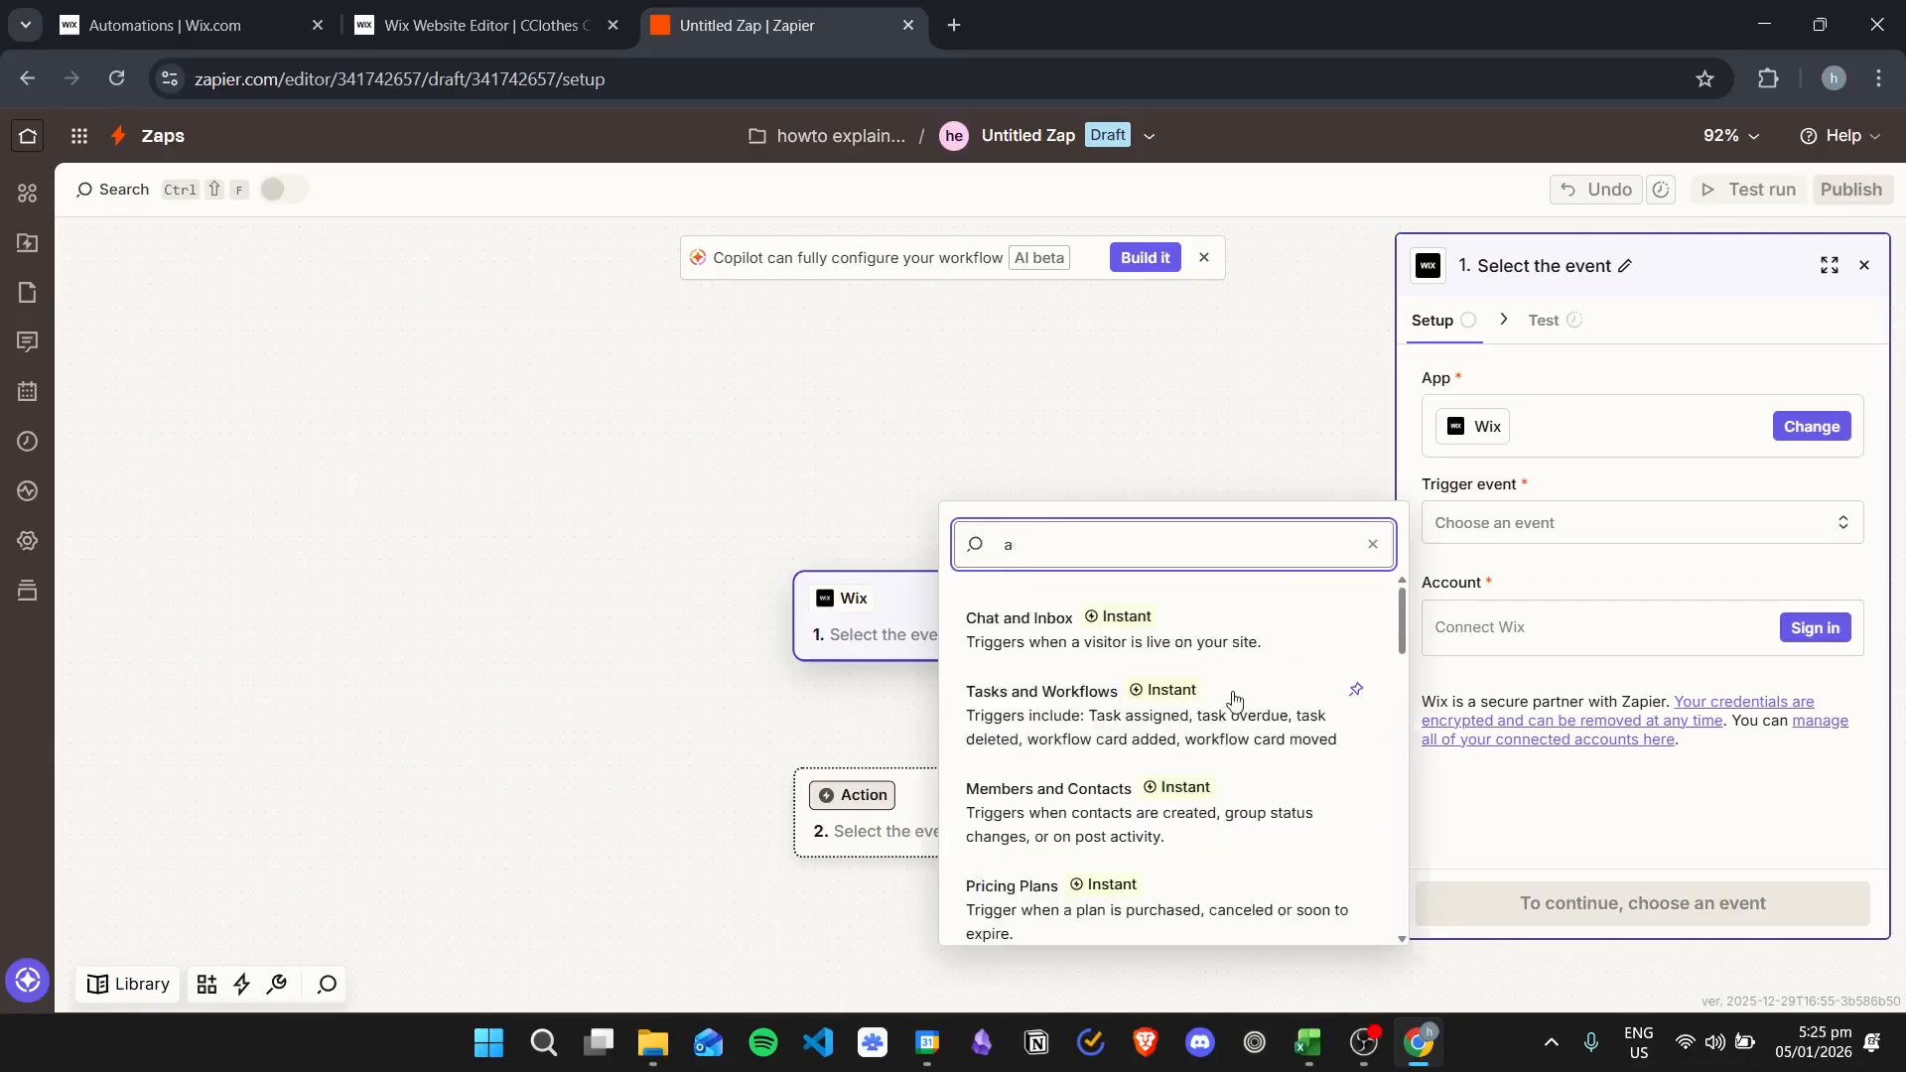
Search the trigger events for form and choose Forms as the Wix trigger event
text(form)
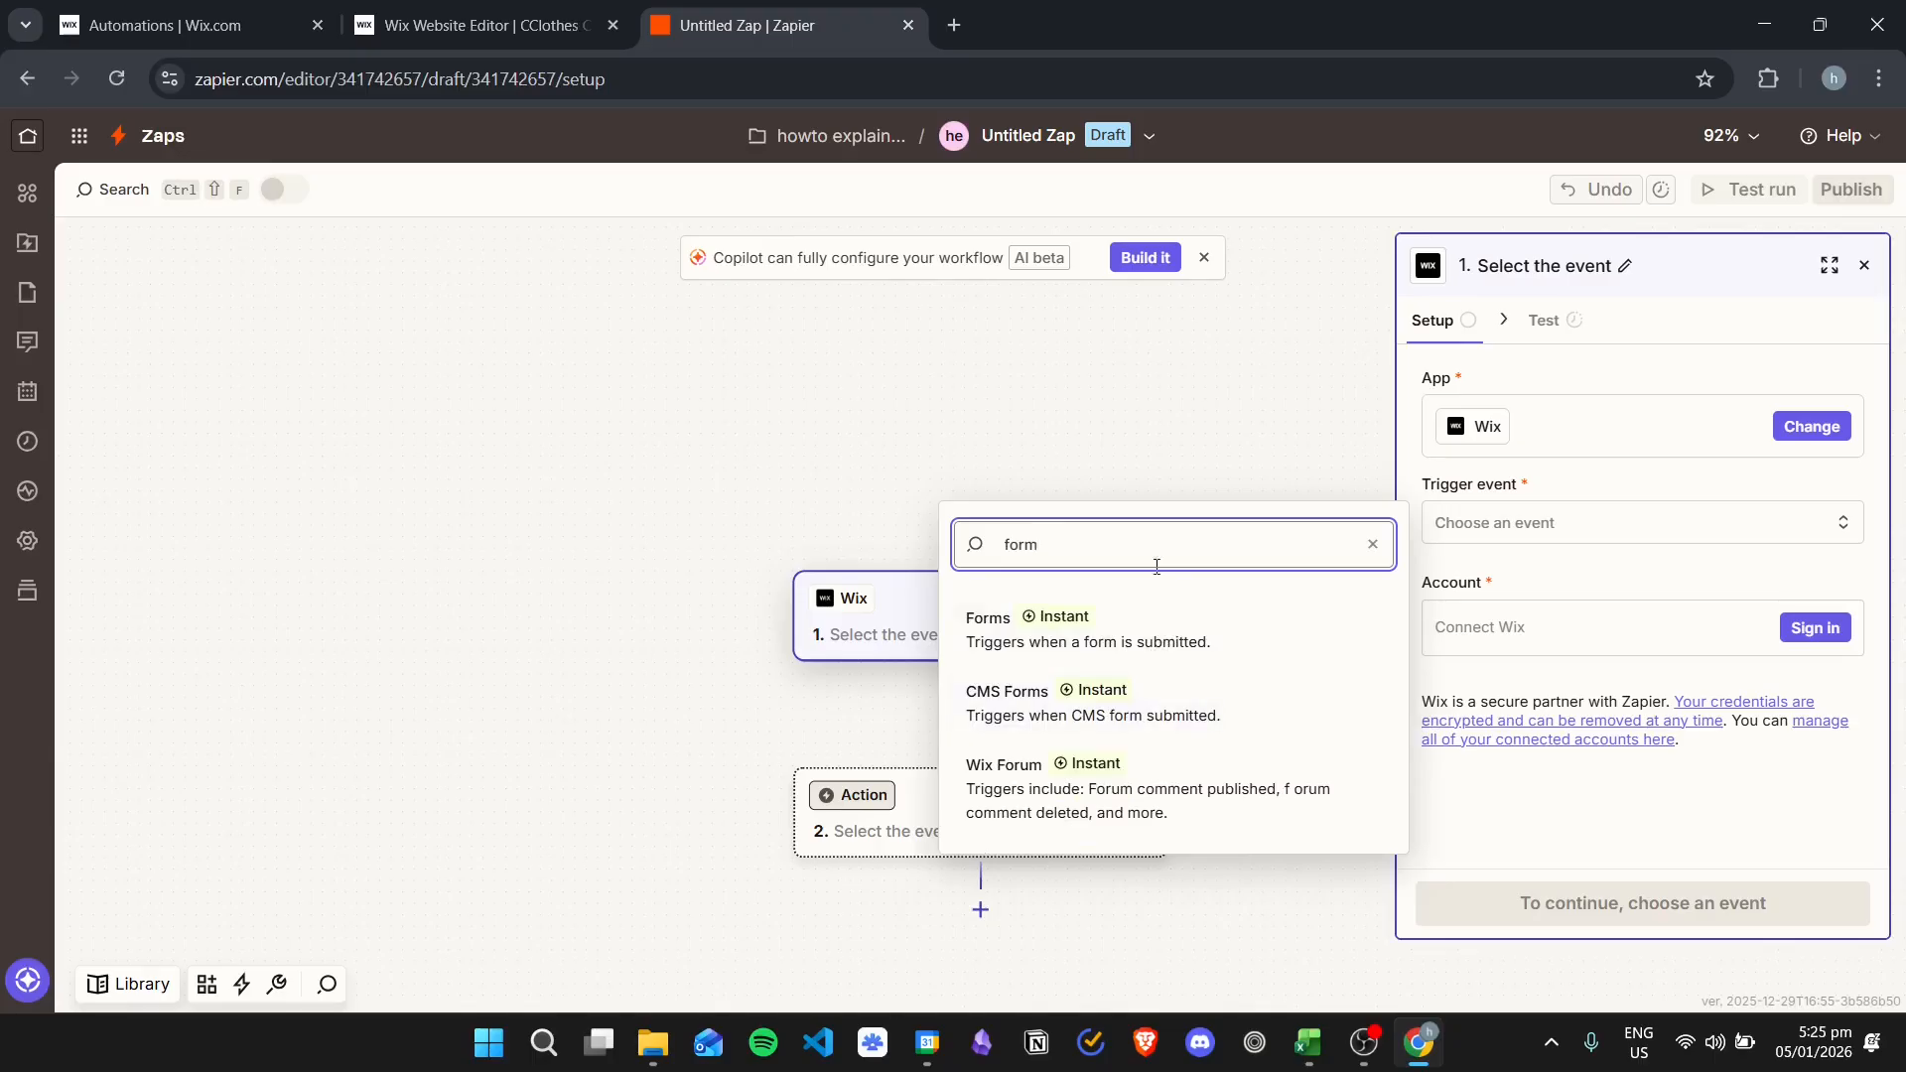
click(1137, 627)
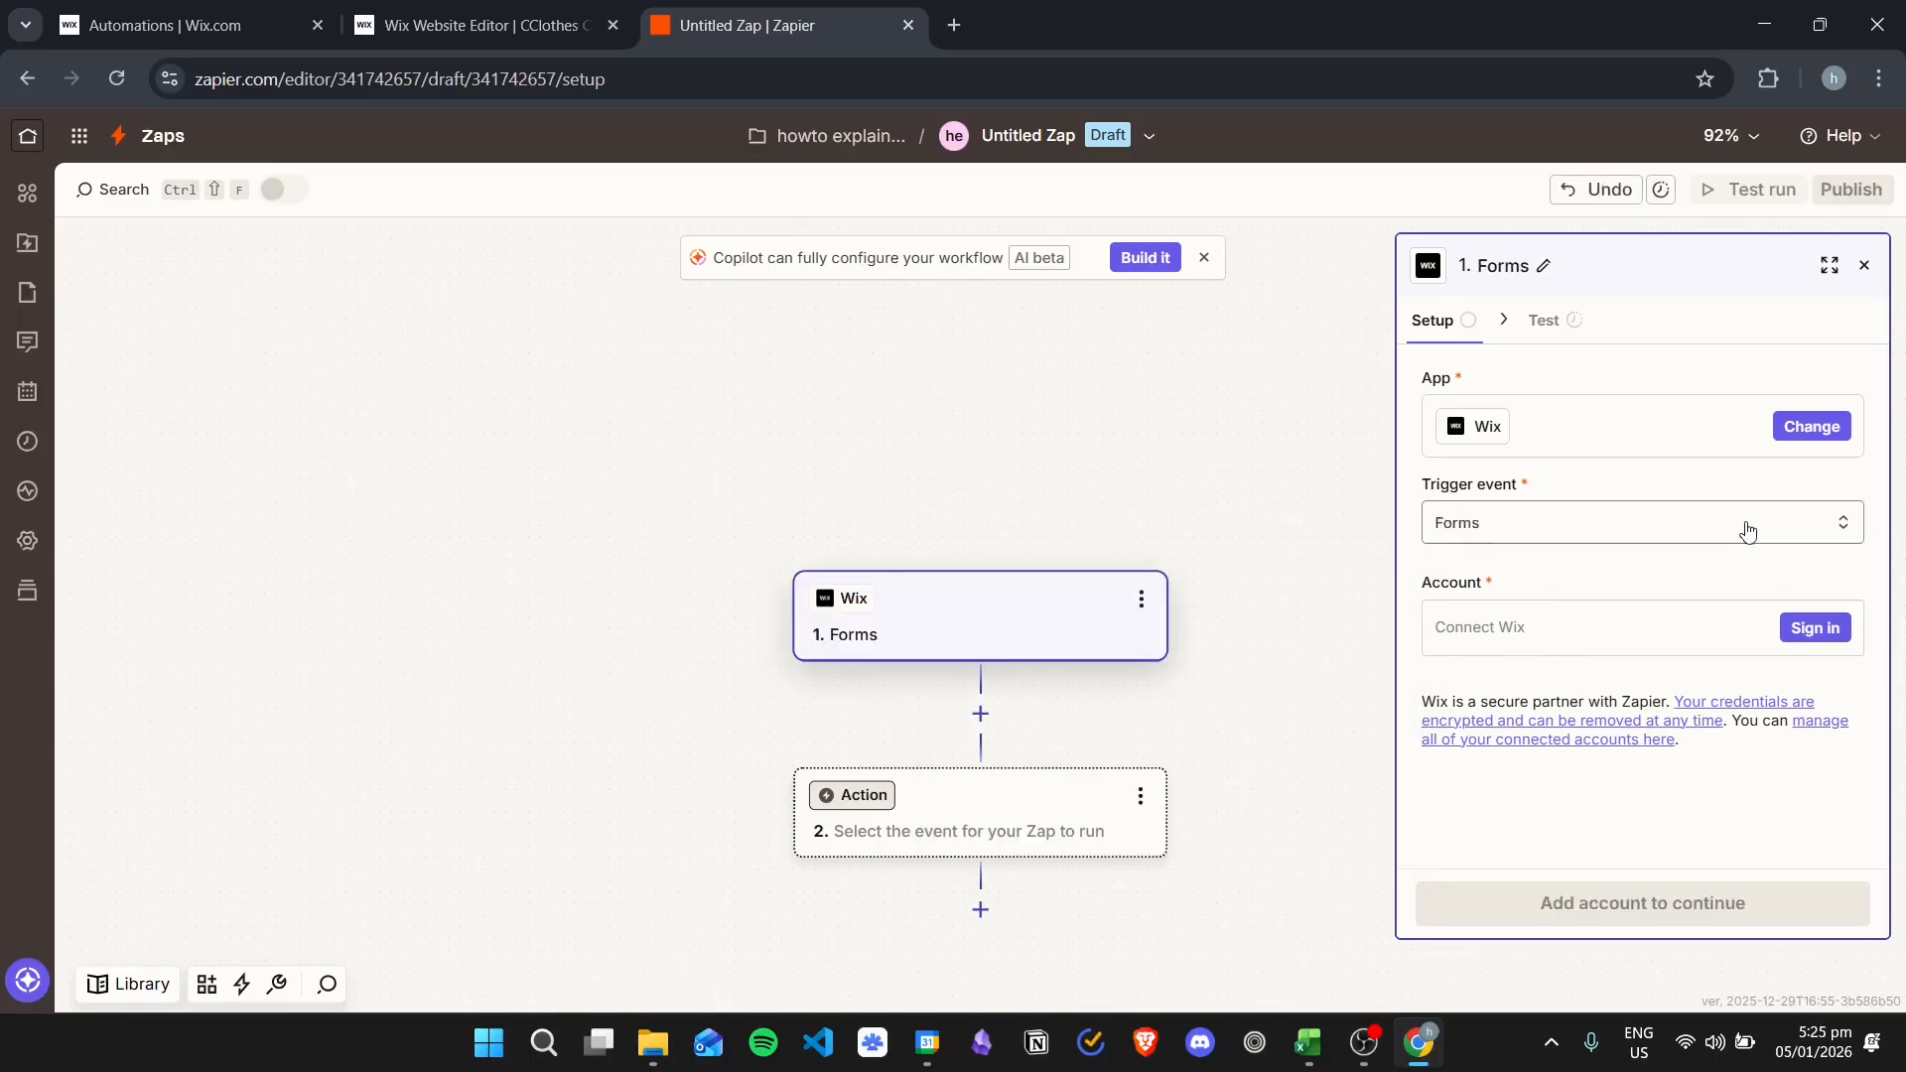
Connect the CClothes Copy Wix site as the trigger account, agree to add Zapier, and continue to the trigger configuration
click(1808, 630)
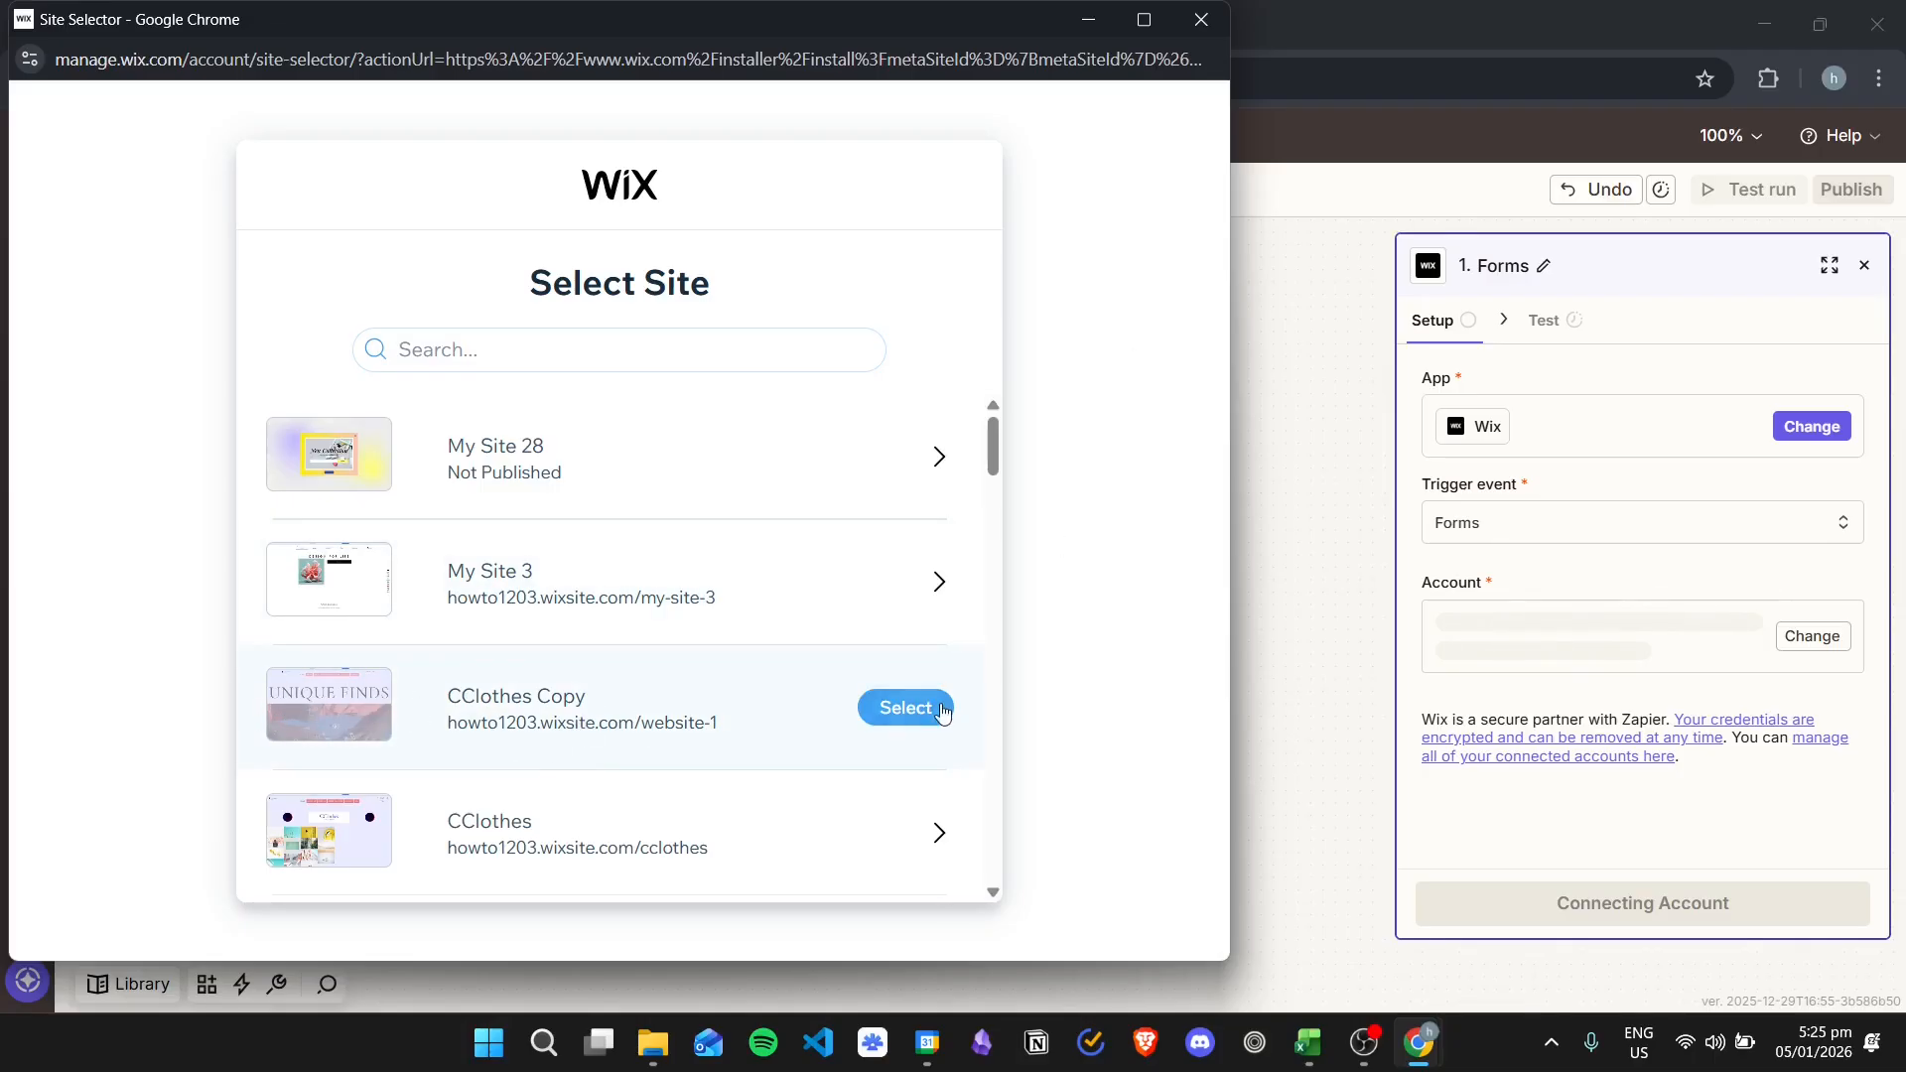
click(906, 709)
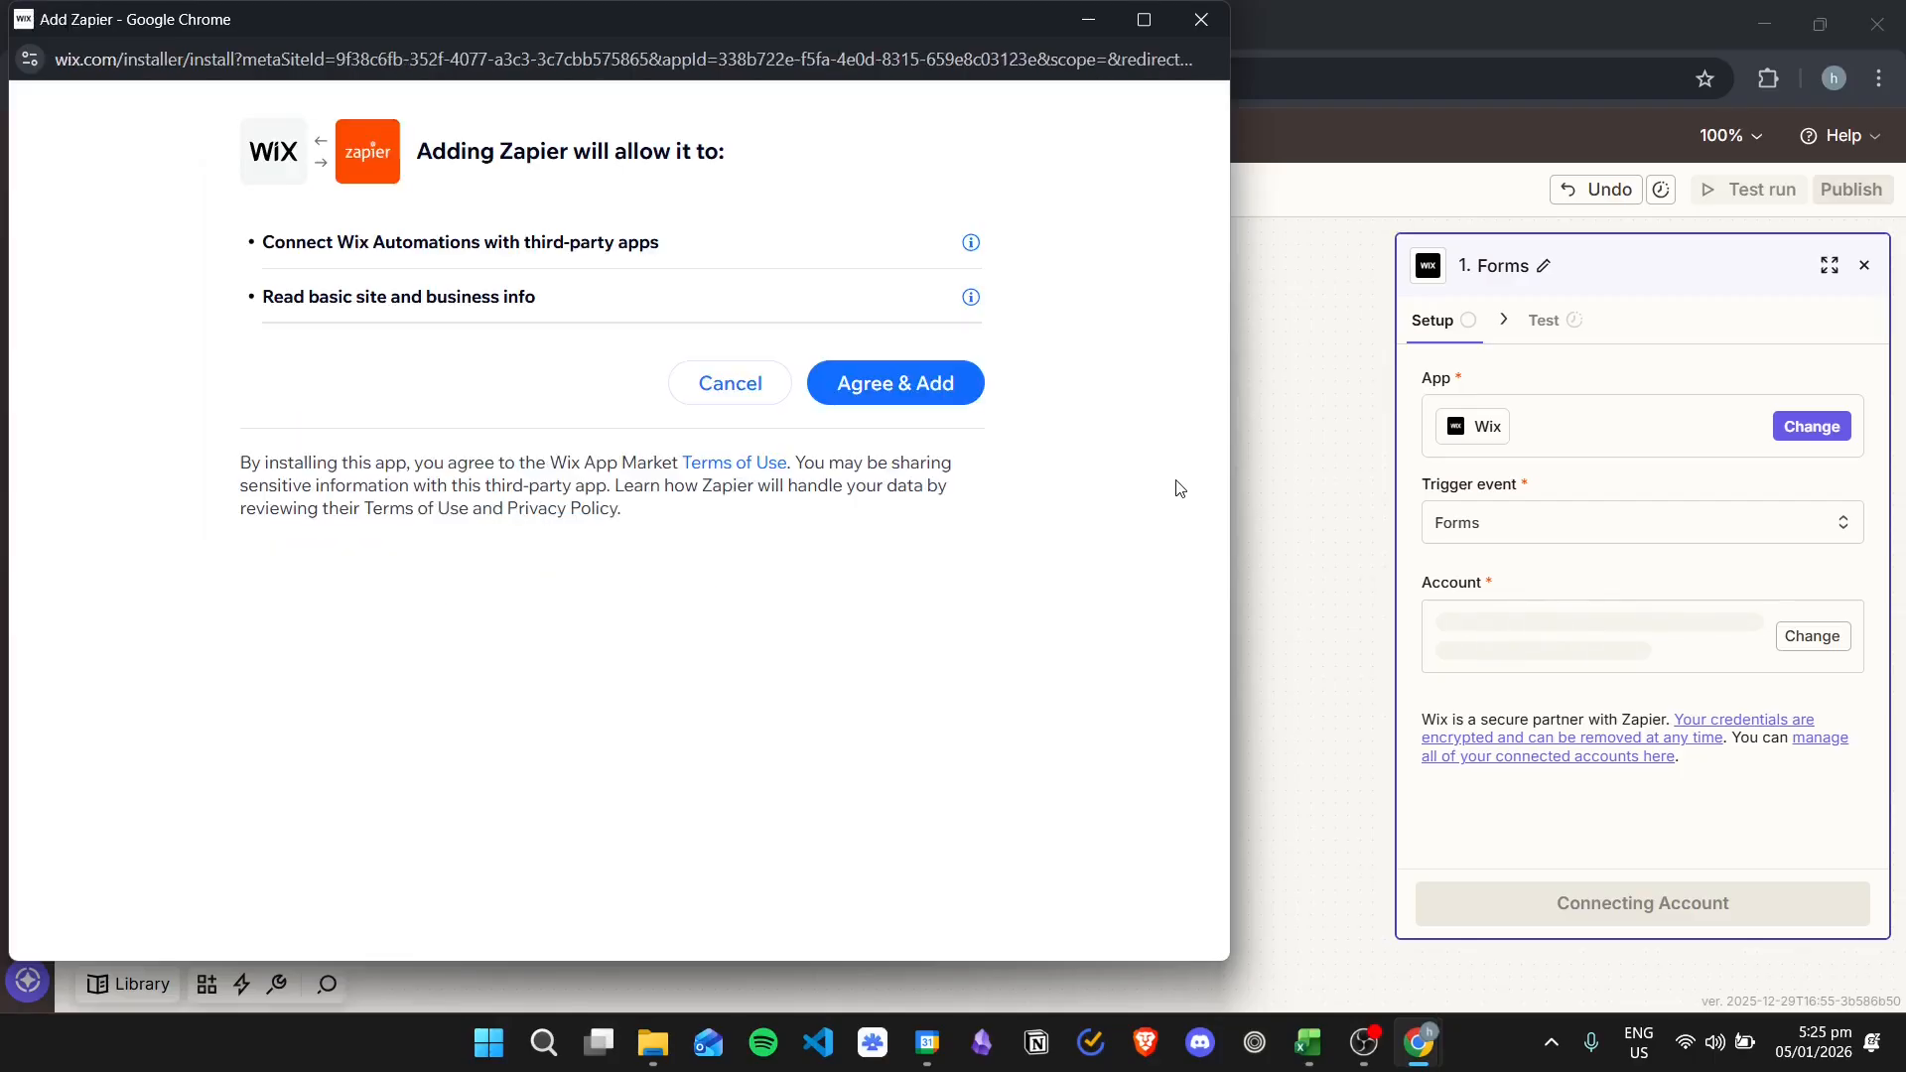
click(922, 365)
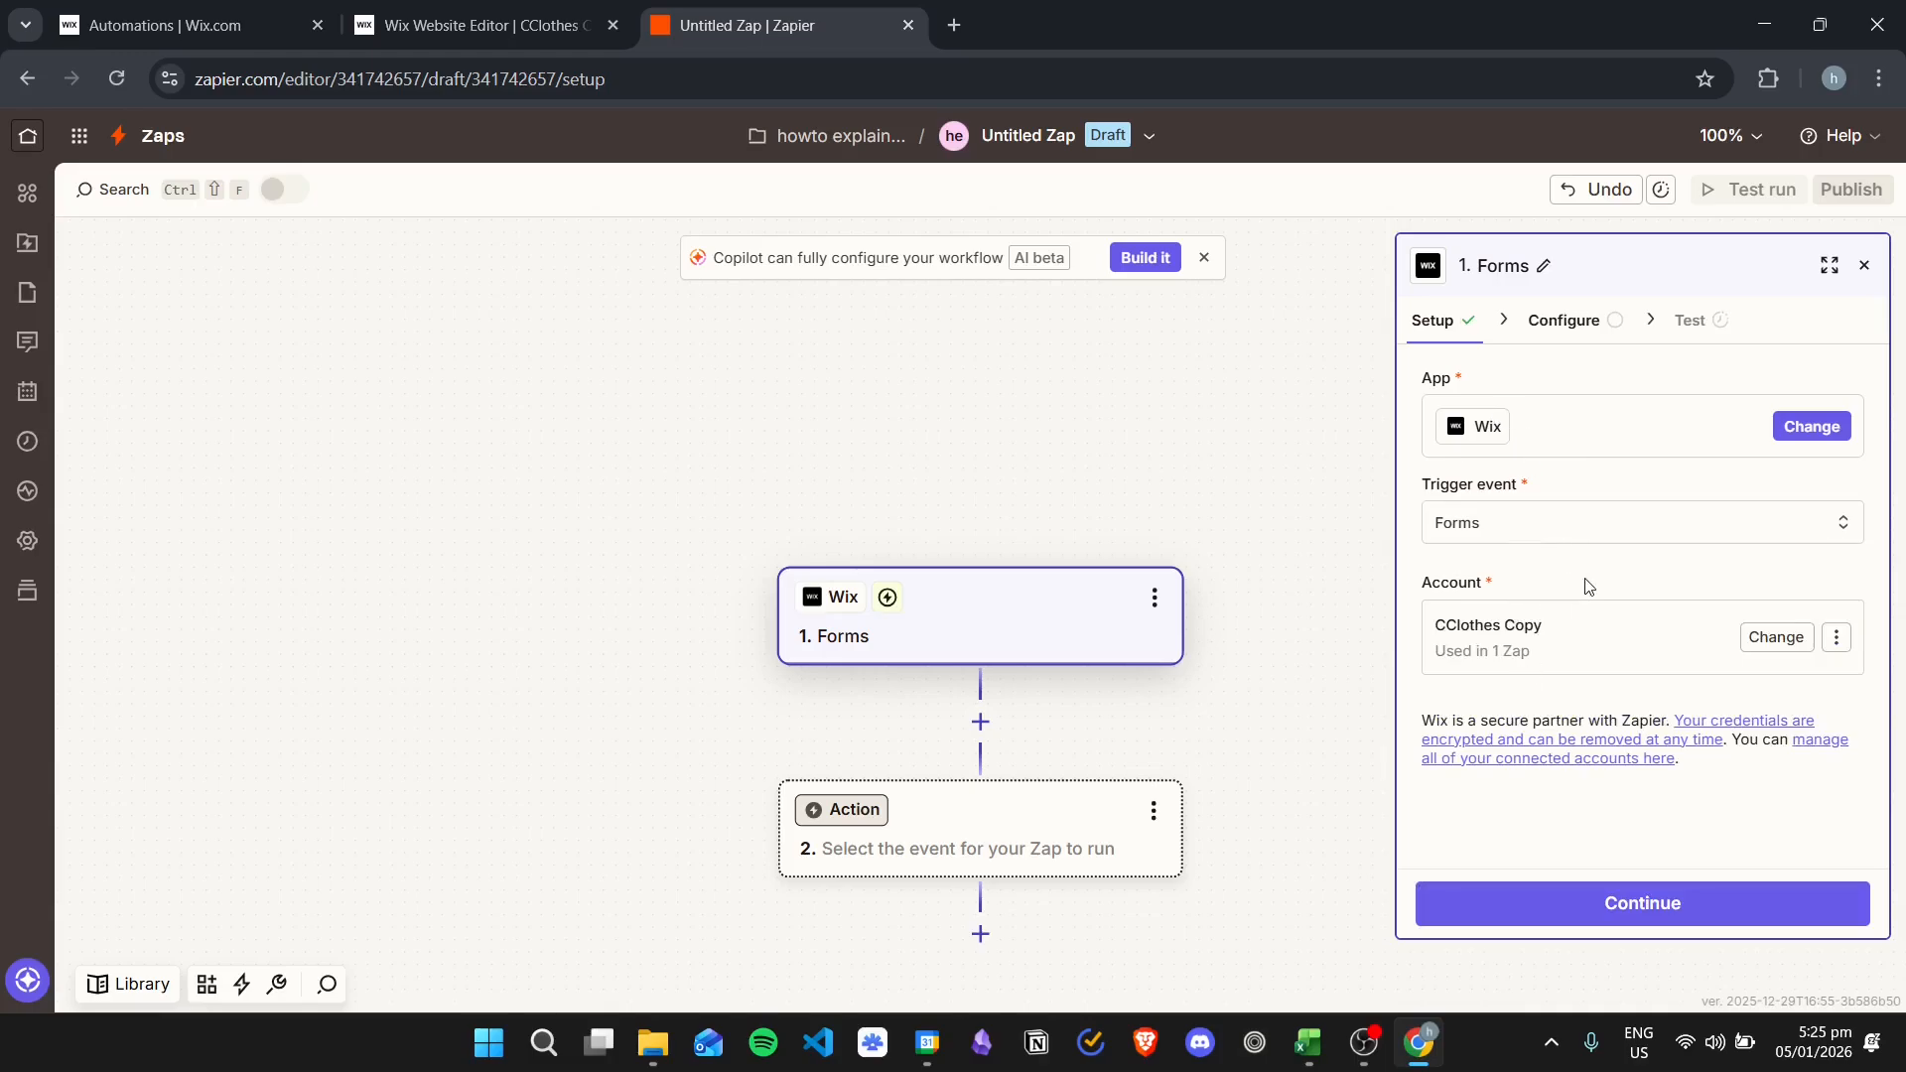
key(ctrl+plus)
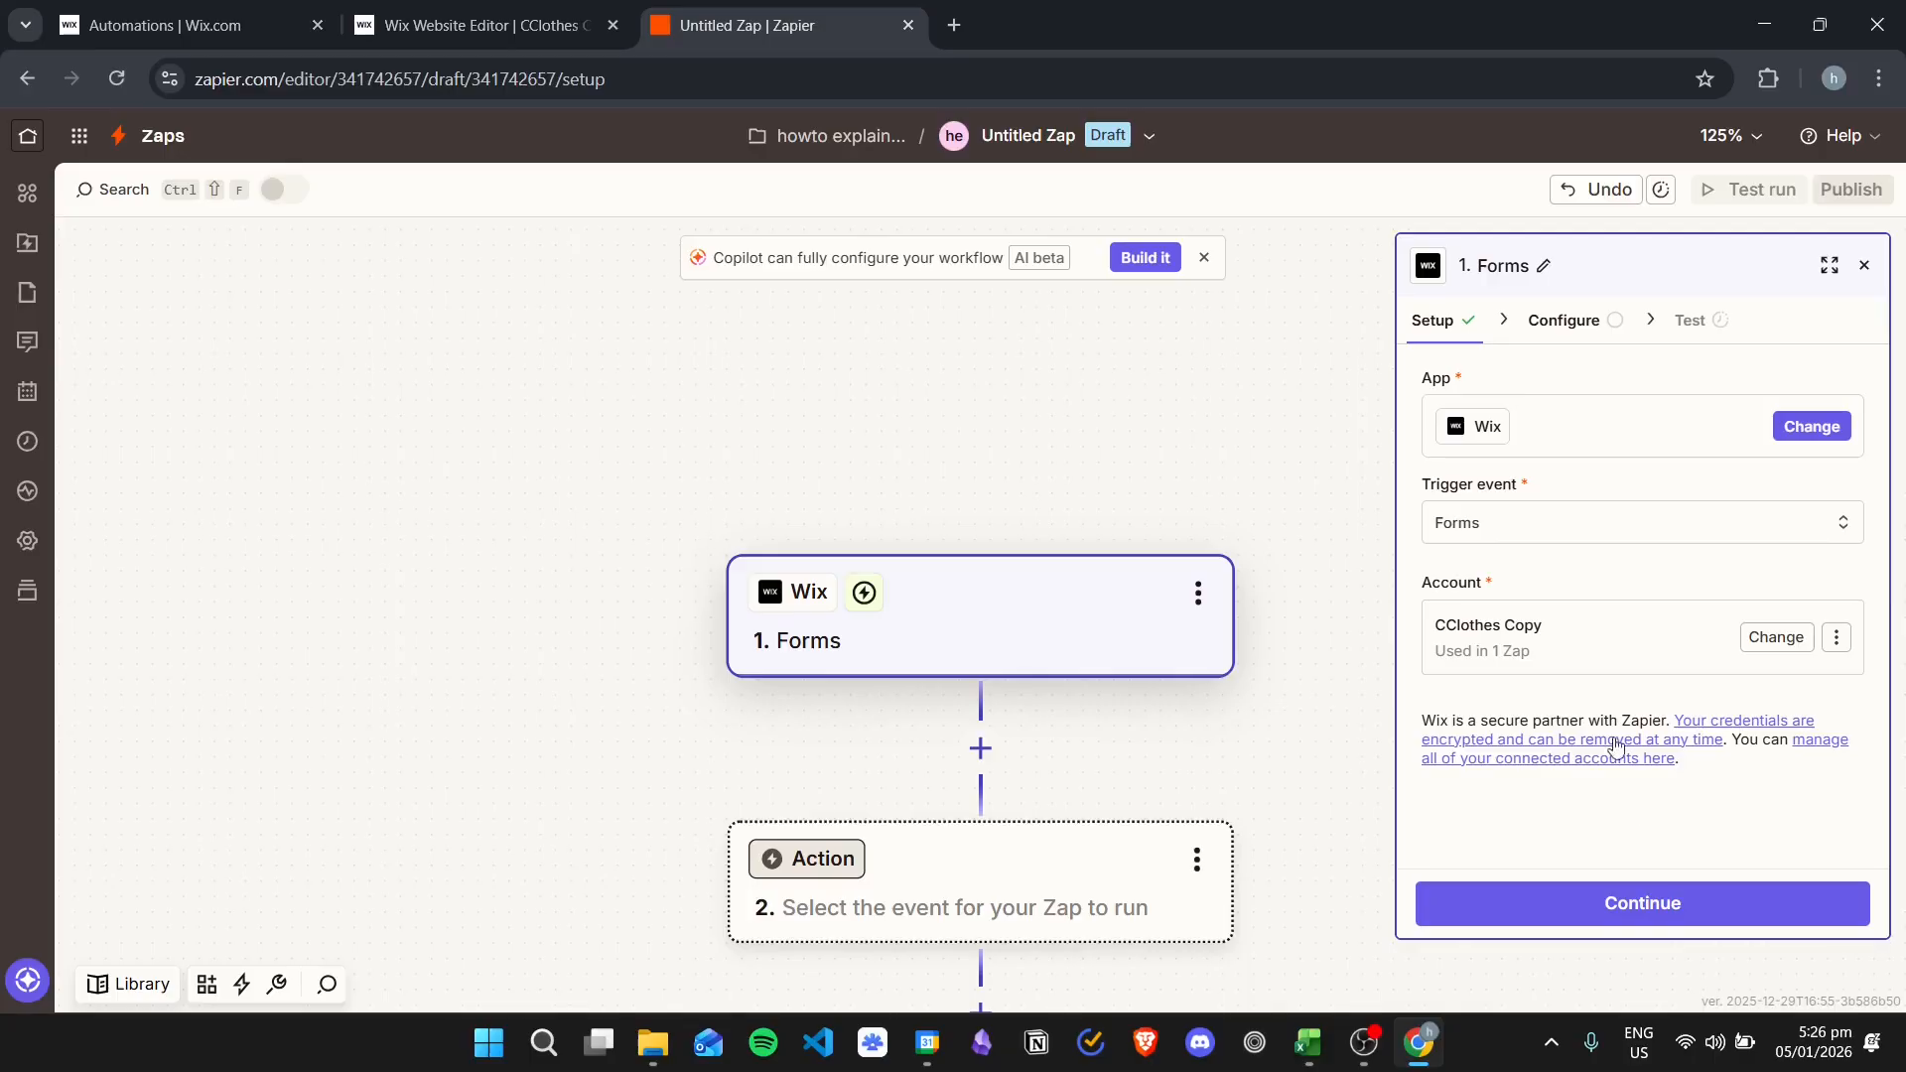
click(1638, 902)
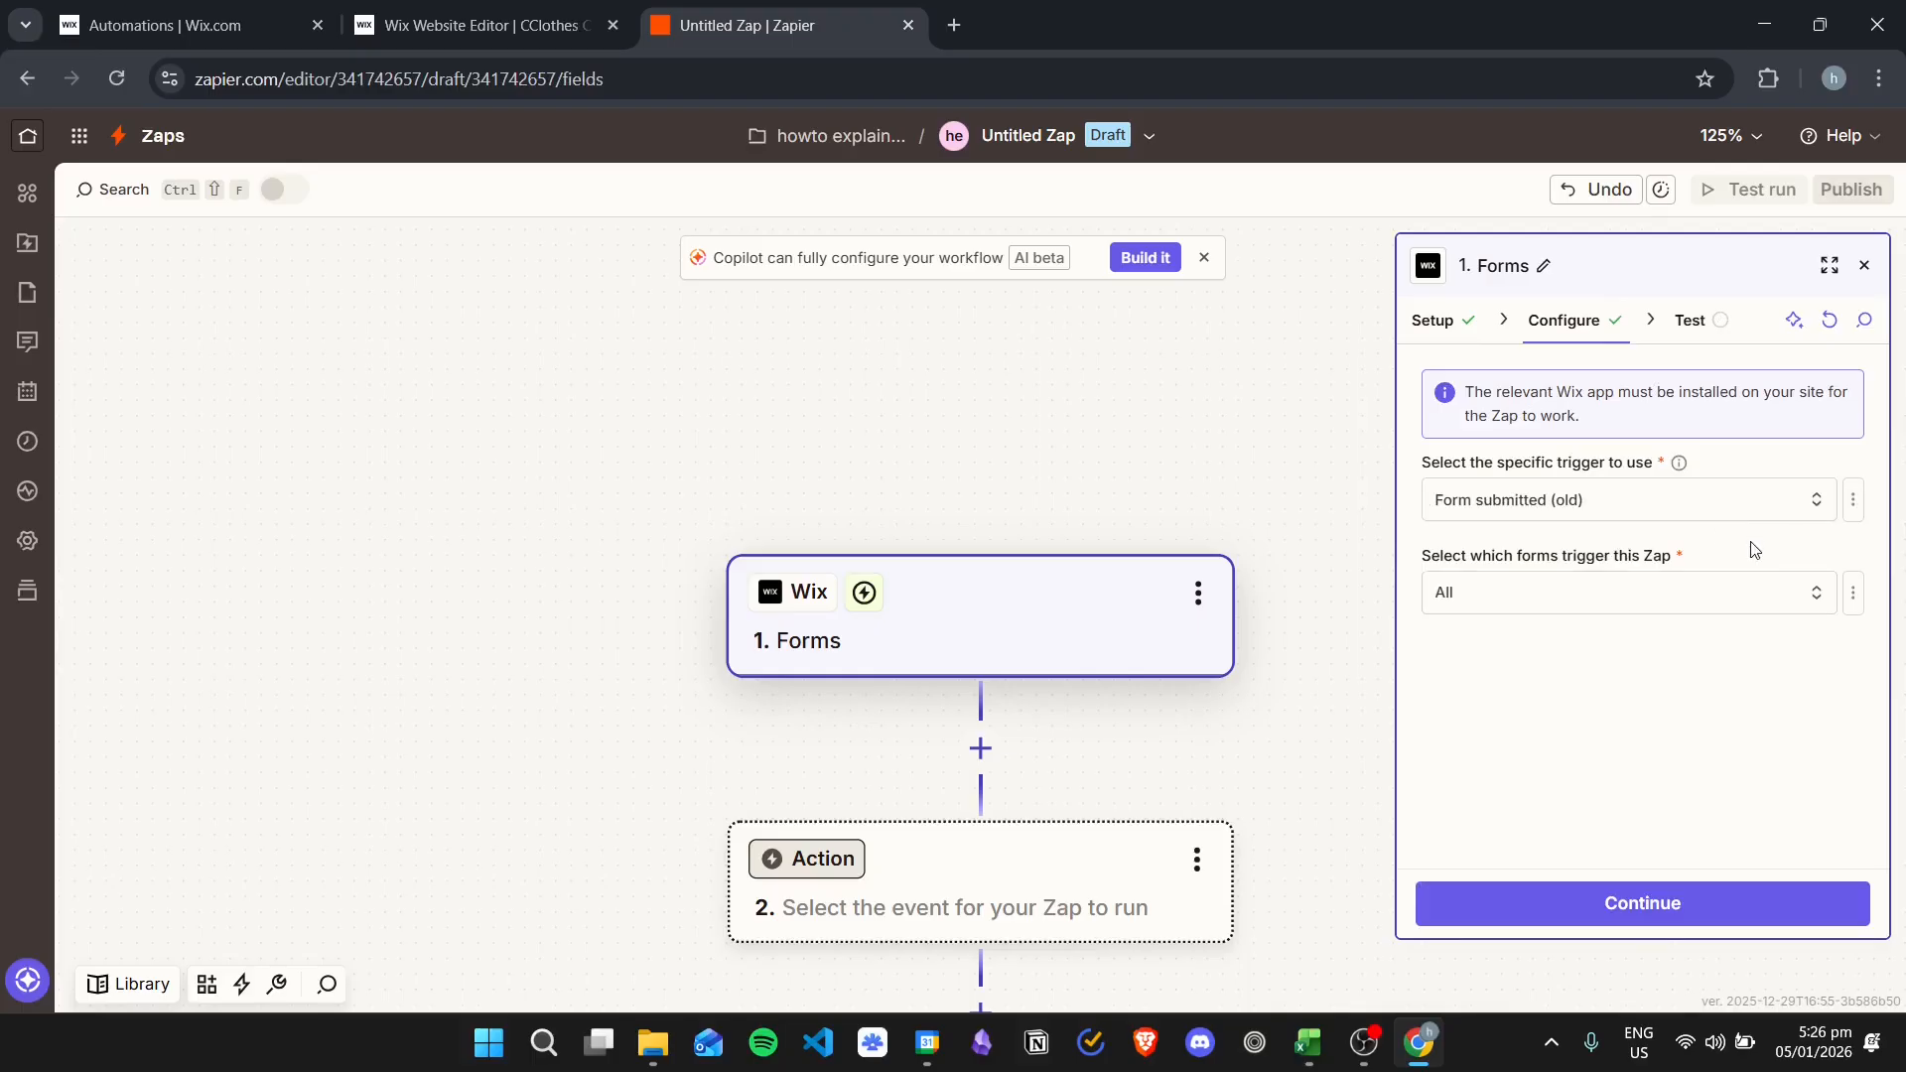
Configure the trigger to use Form submitted (new) and limit it to the specific form My Form 1
click(1710, 504)
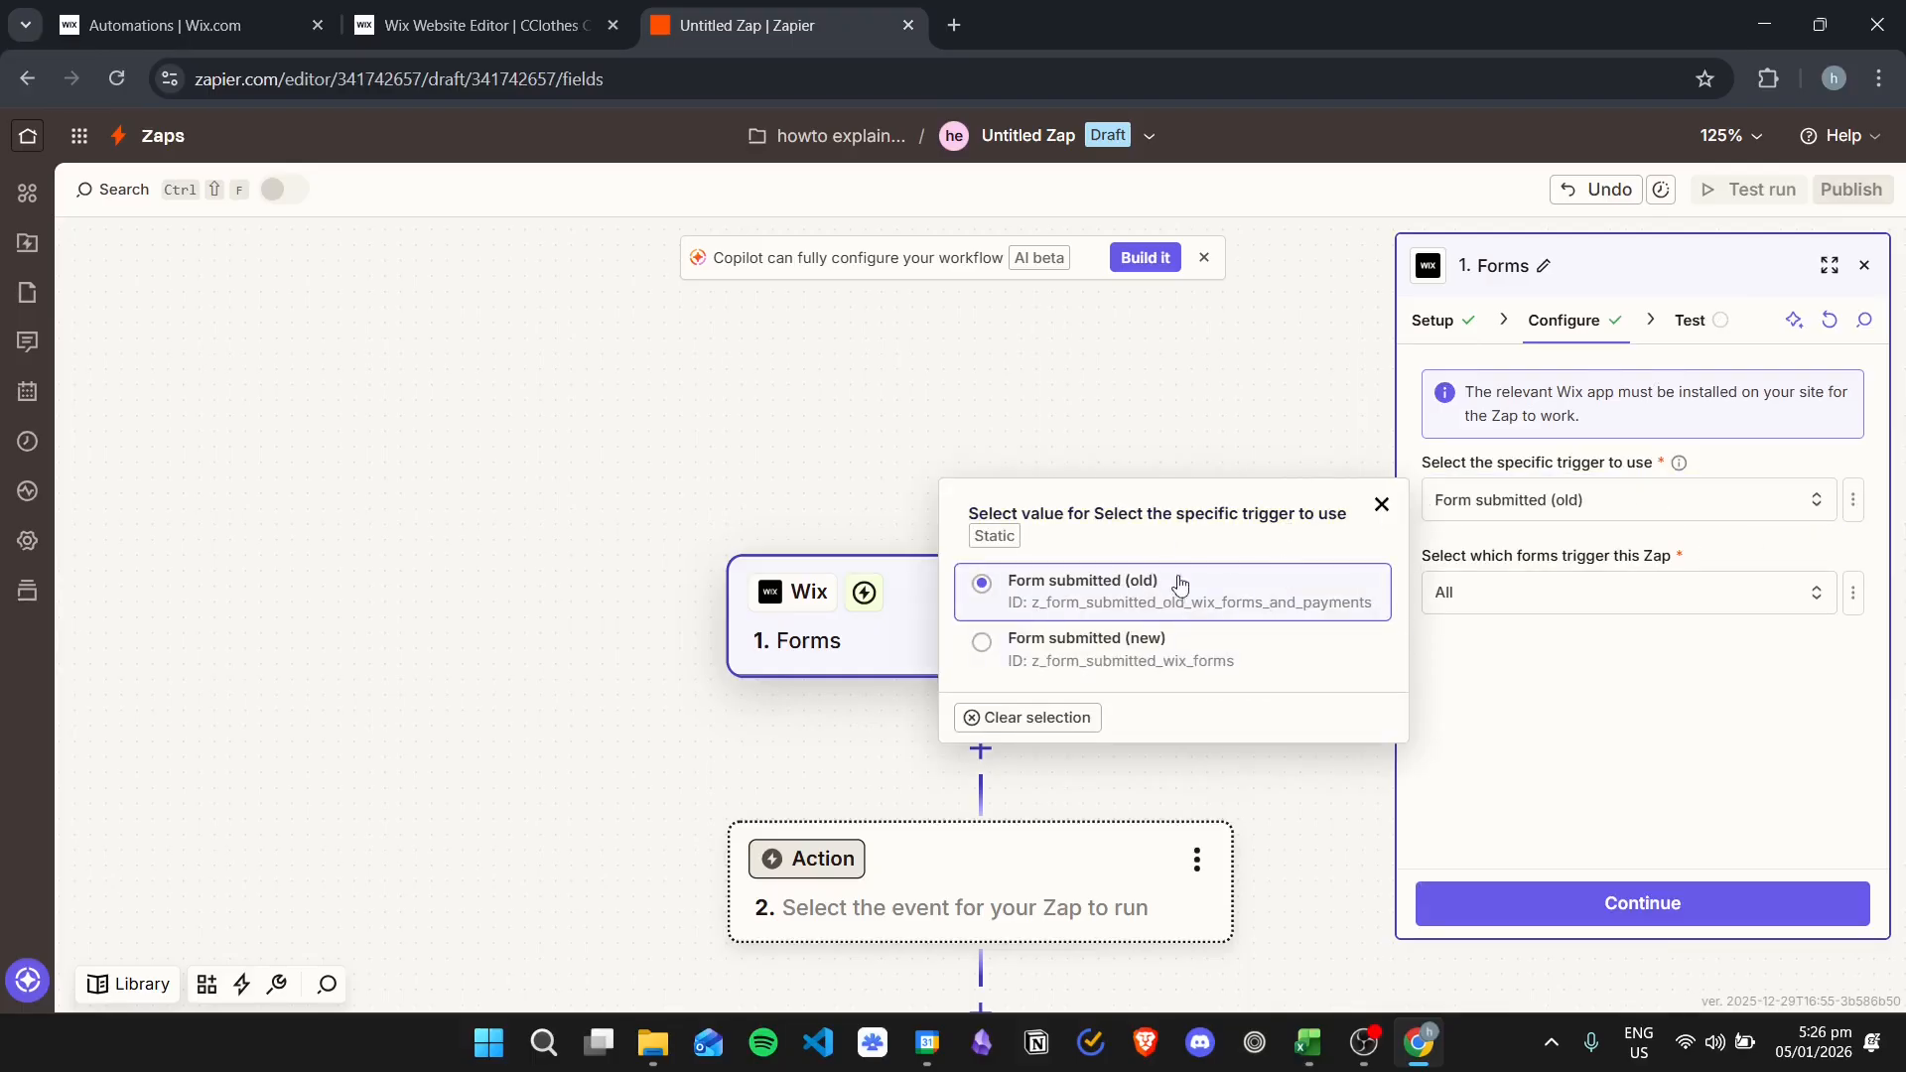
click(1110, 653)
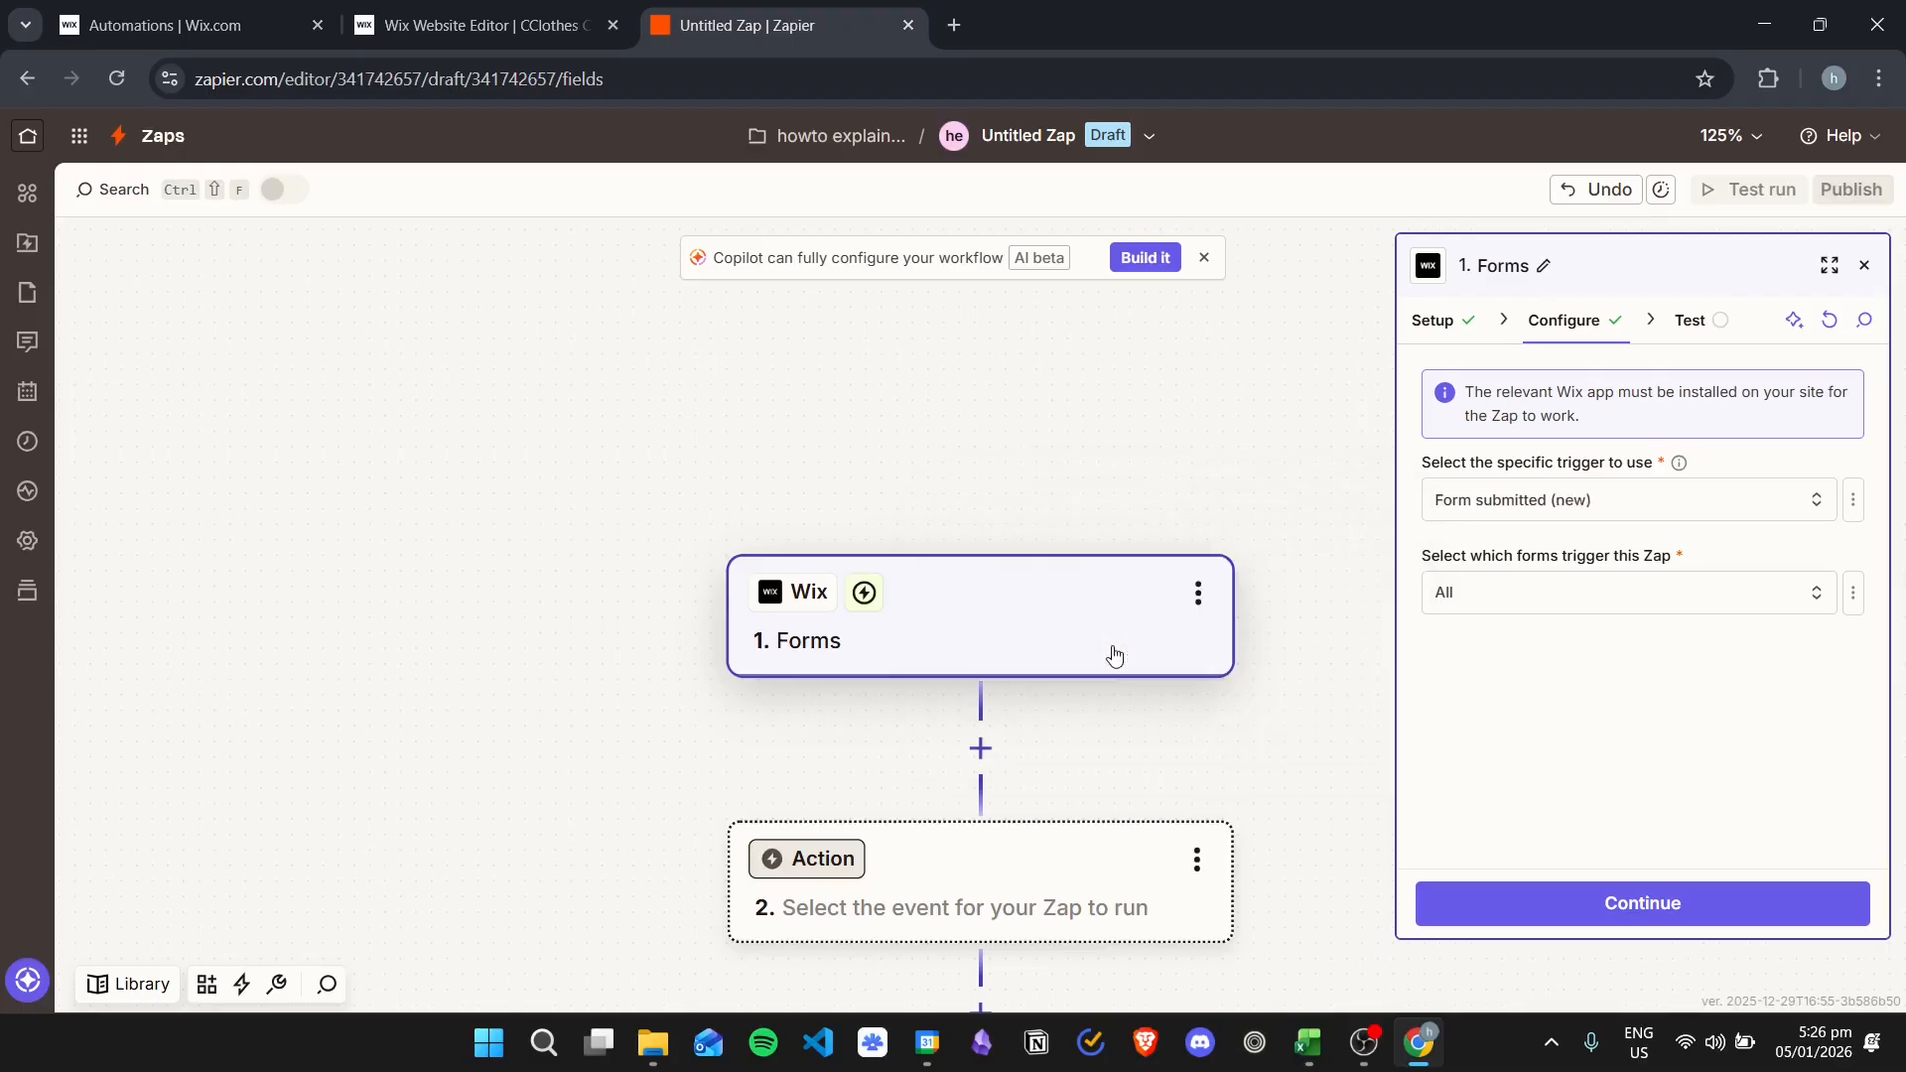
click(1603, 597)
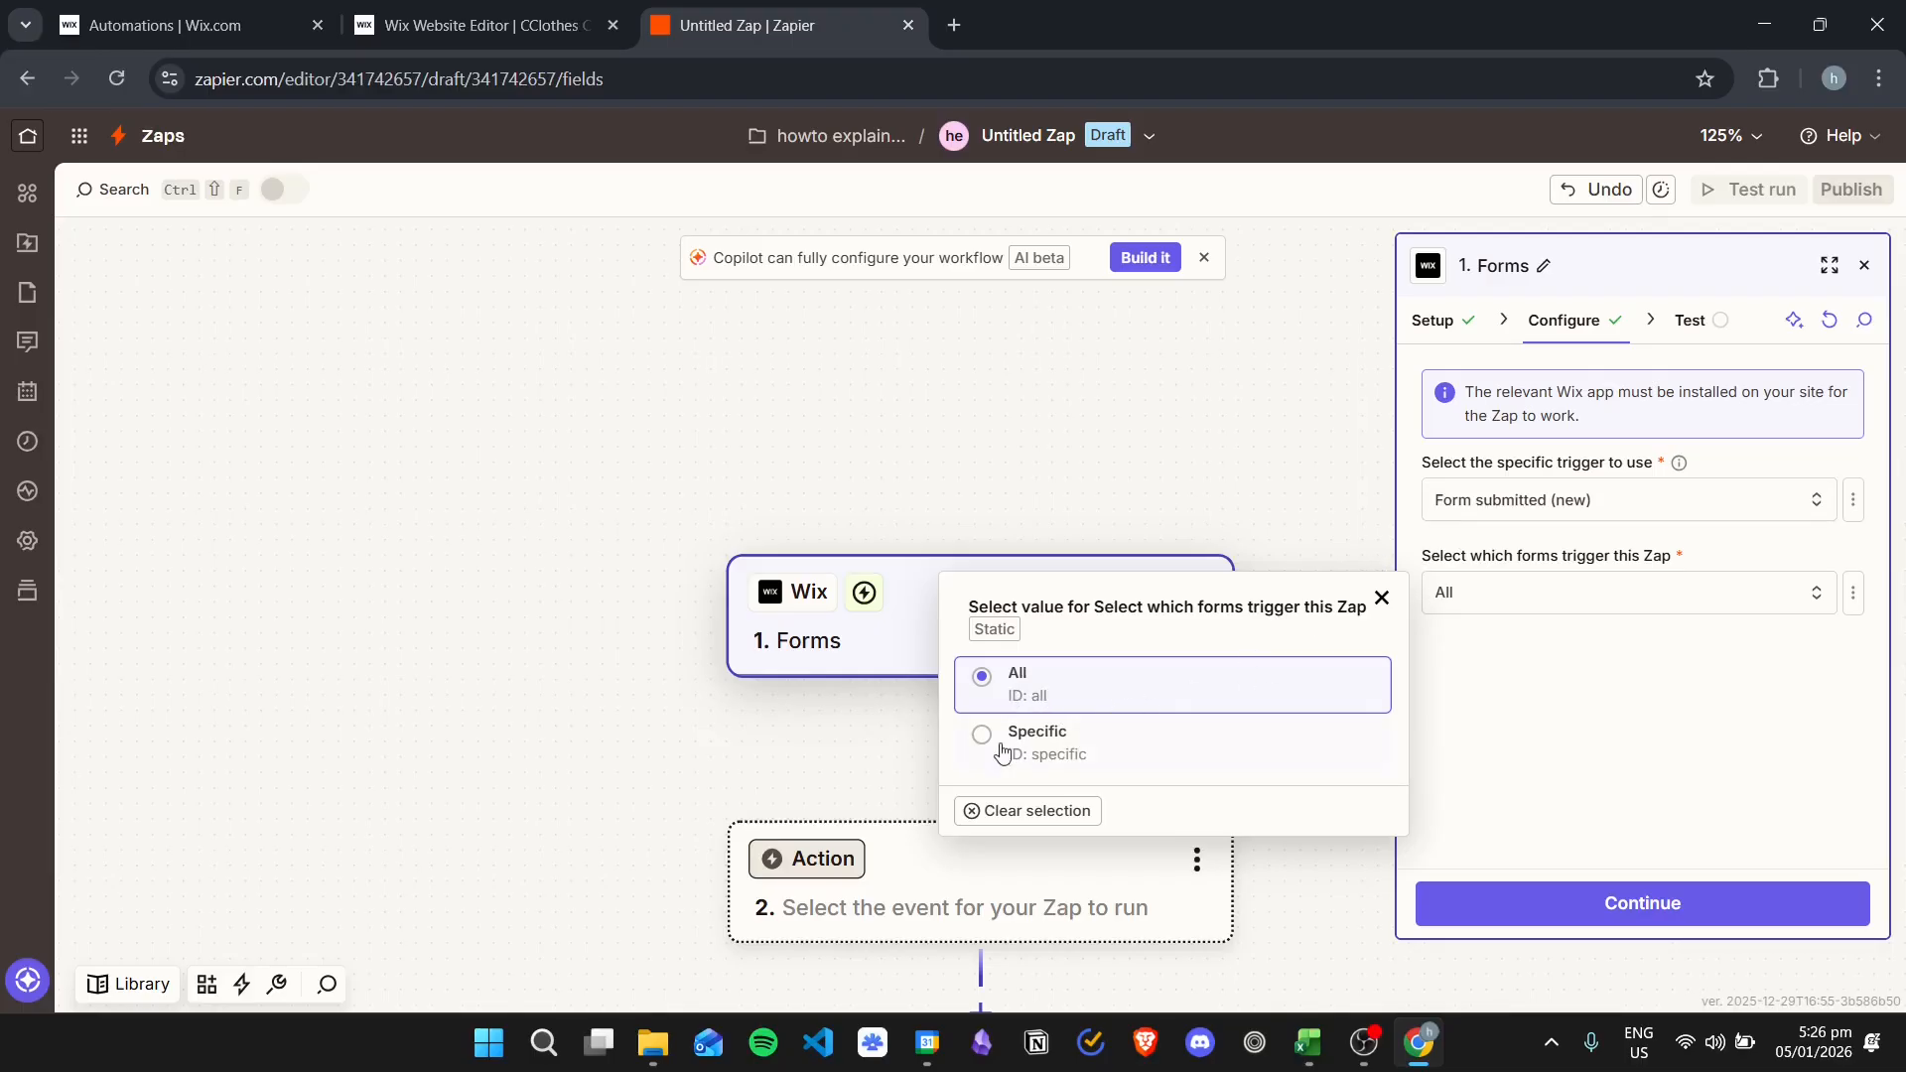
click(1070, 750)
click(1778, 592)
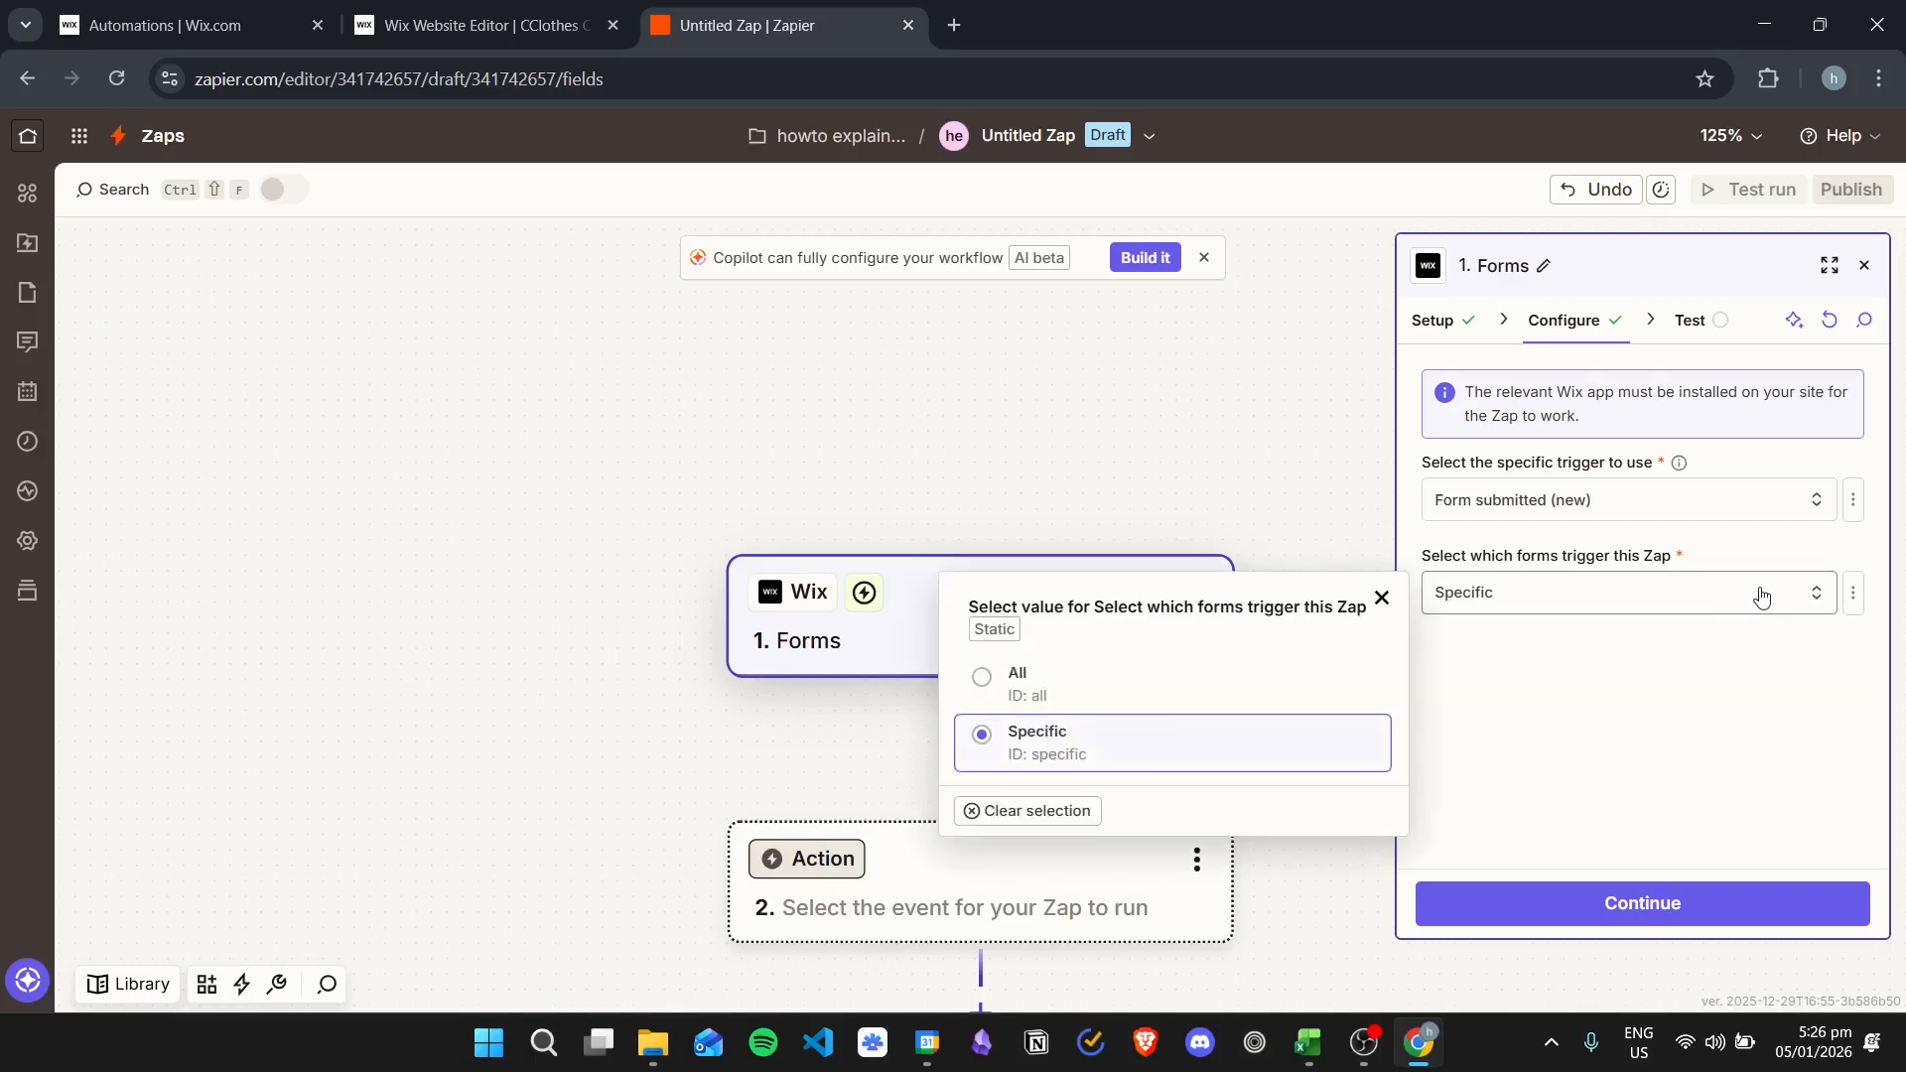
click(1151, 748)
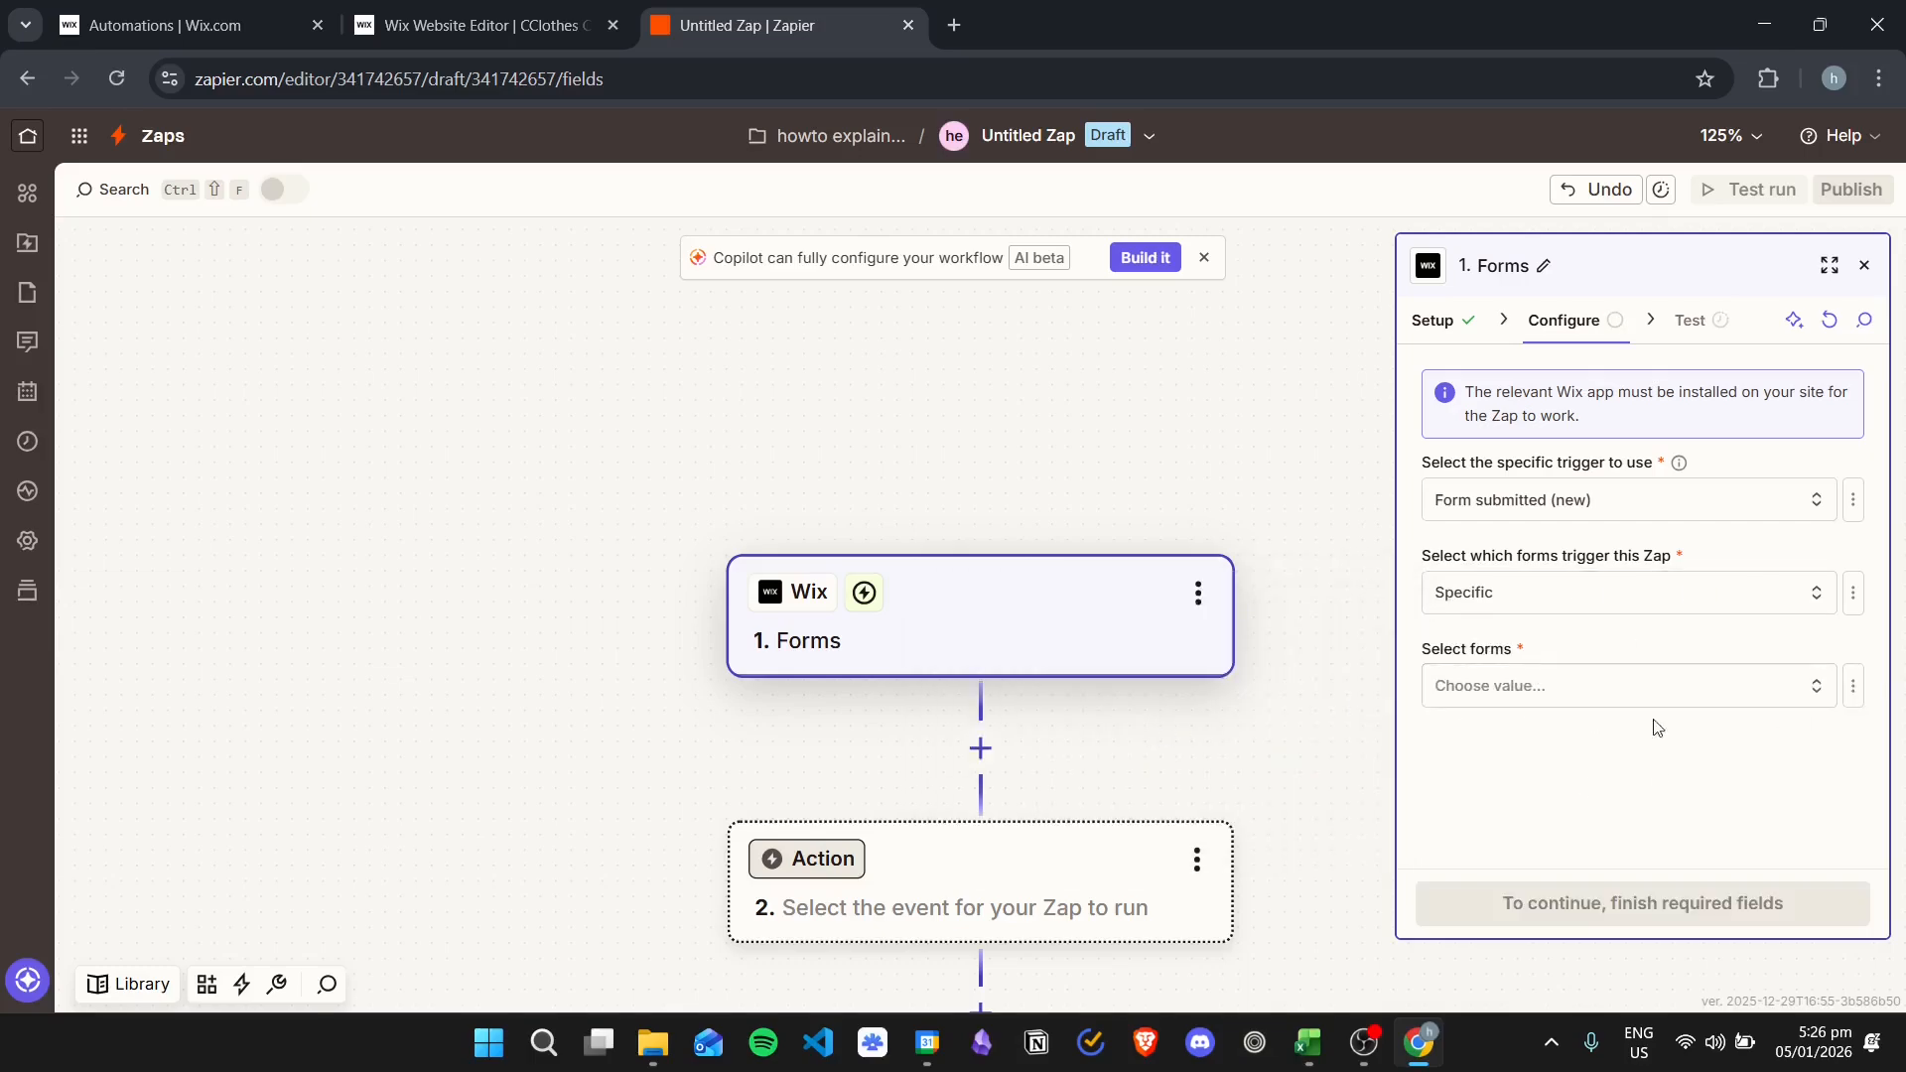
click(1640, 687)
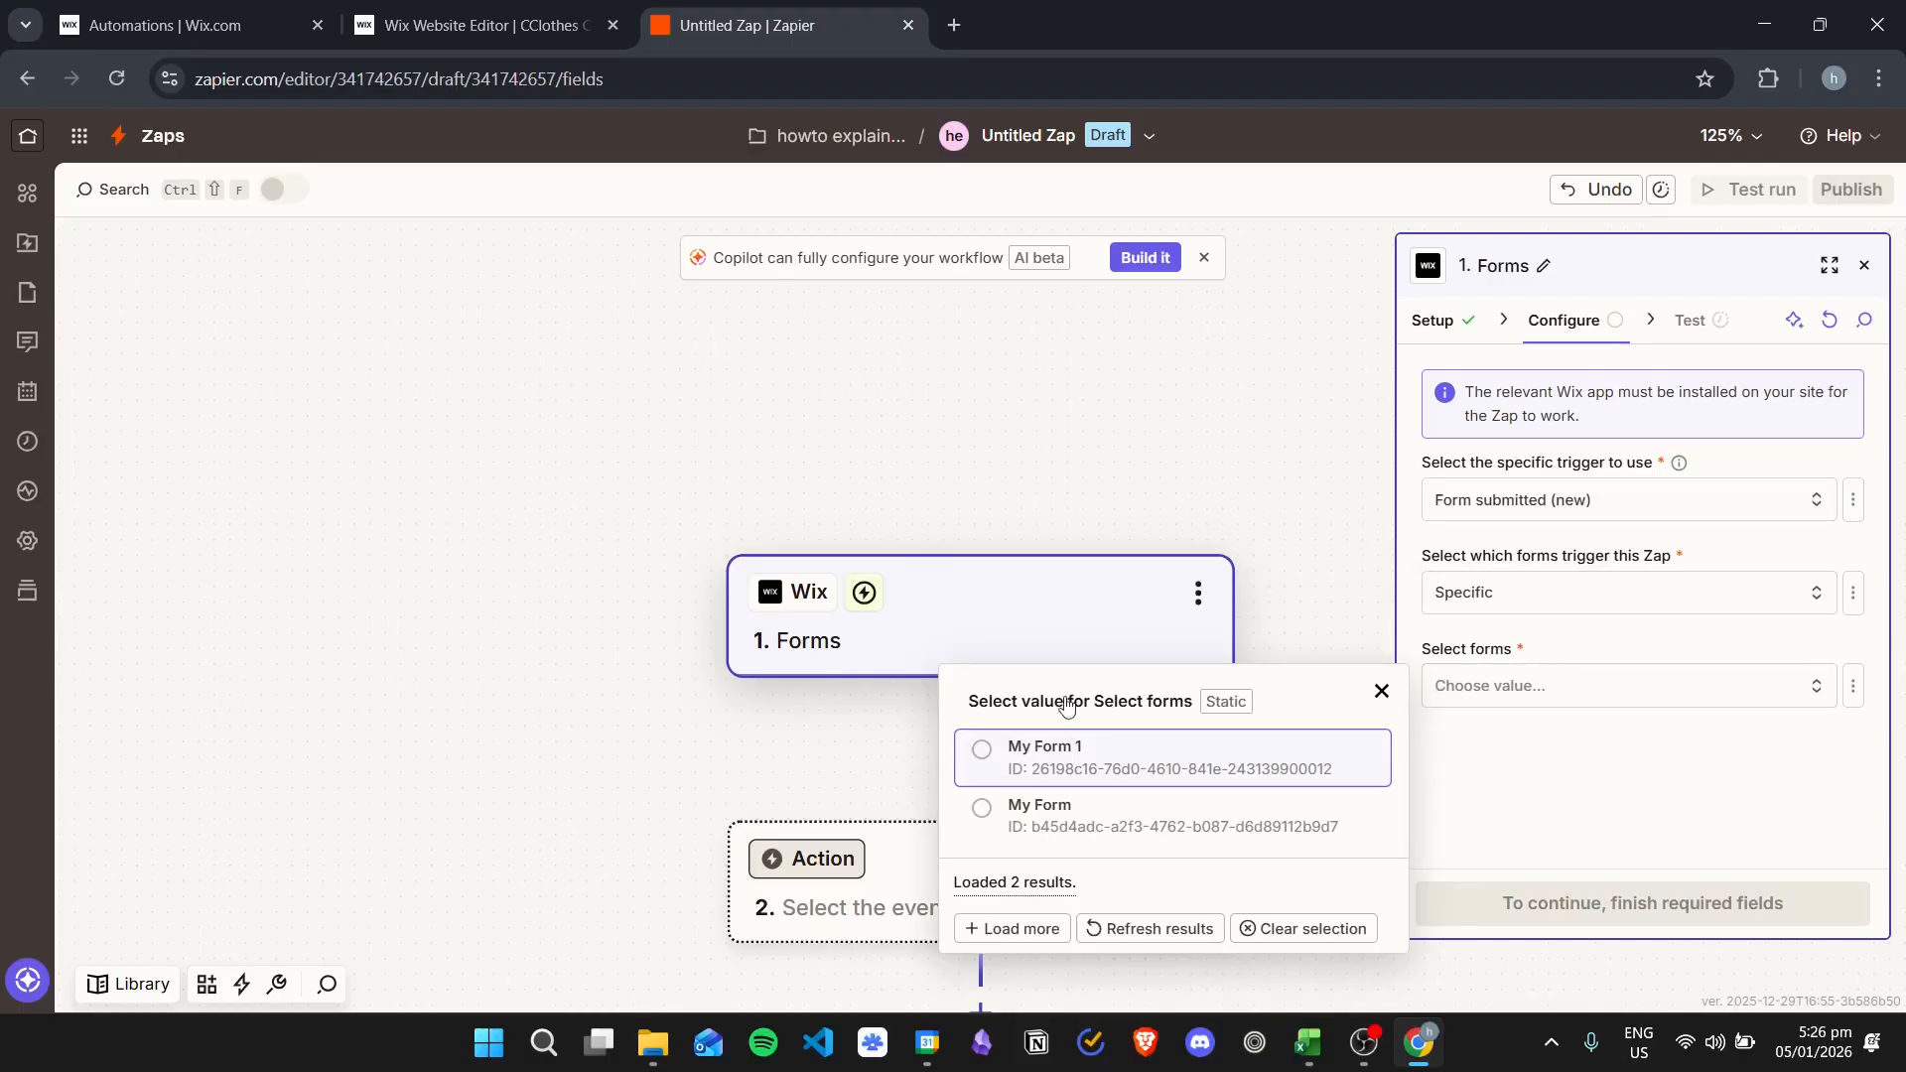
click(1047, 766)
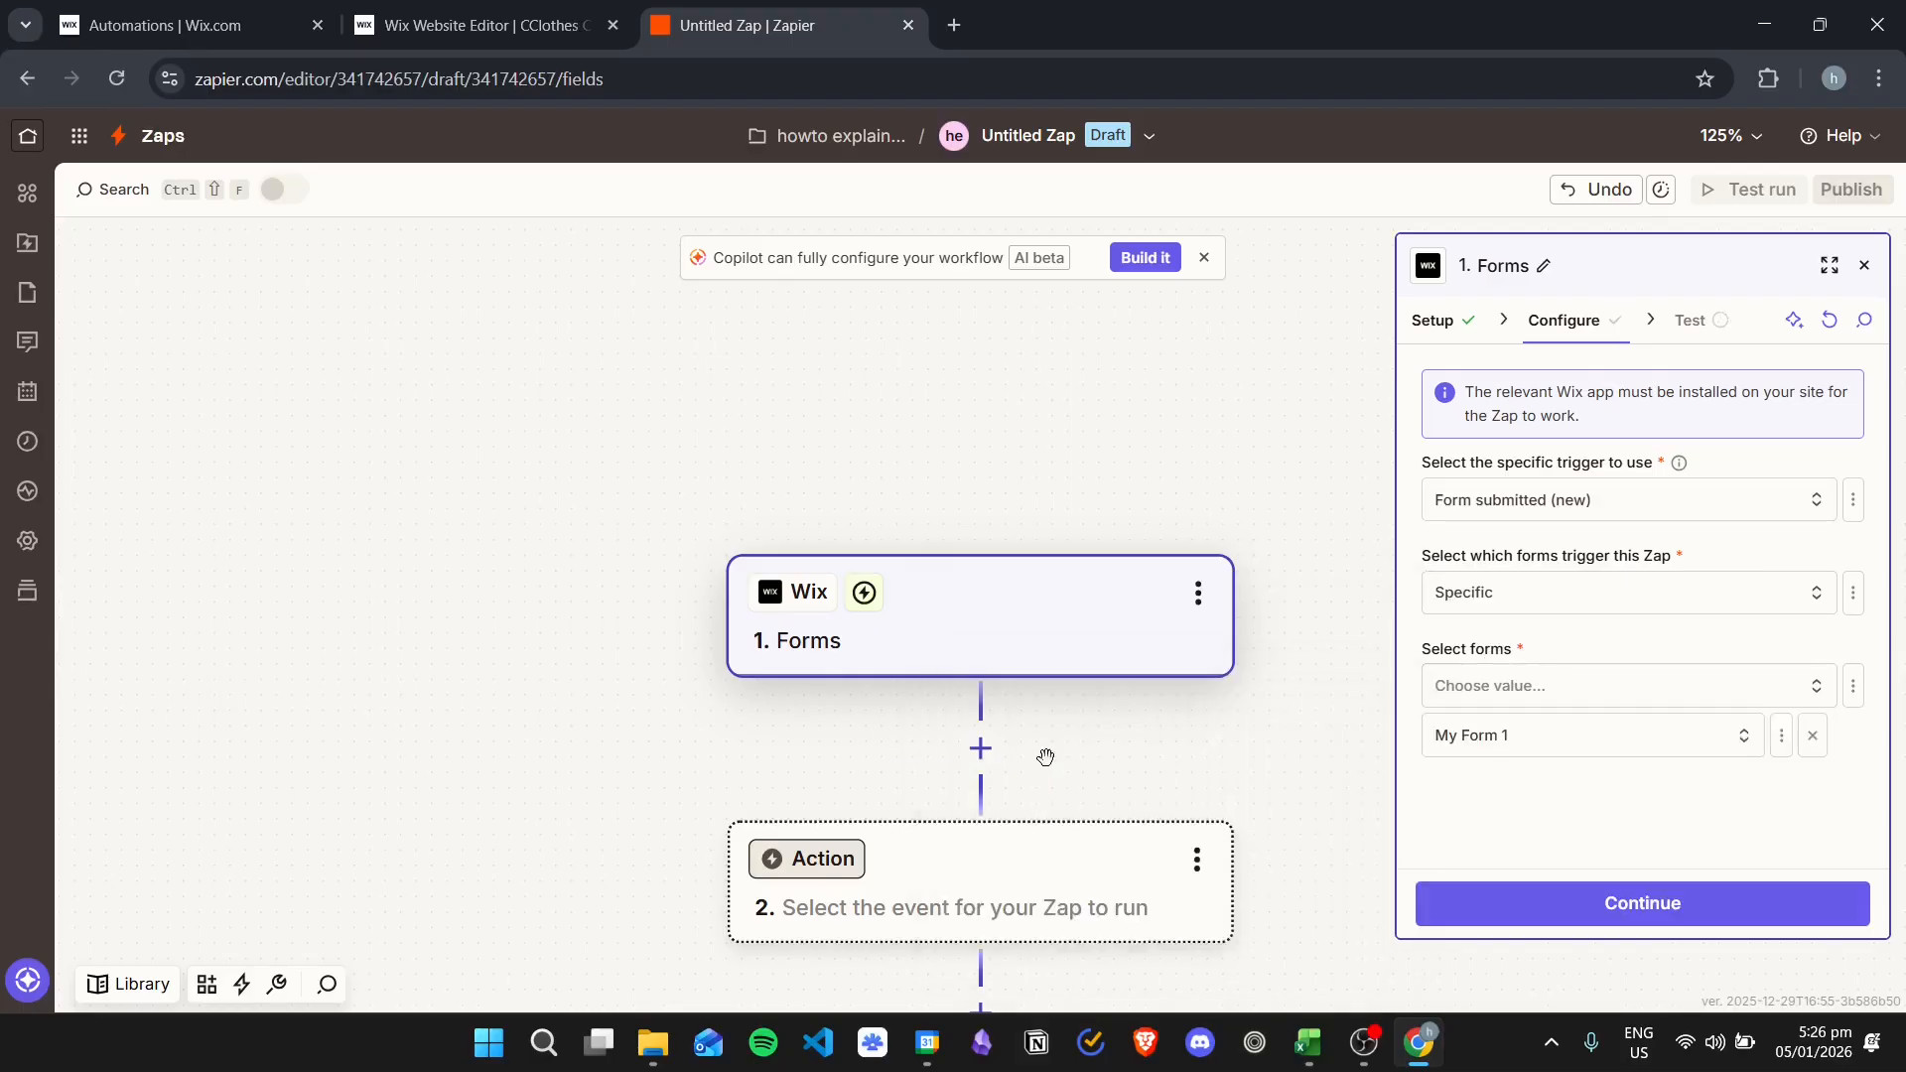
click(1651, 683)
click(1650, 683)
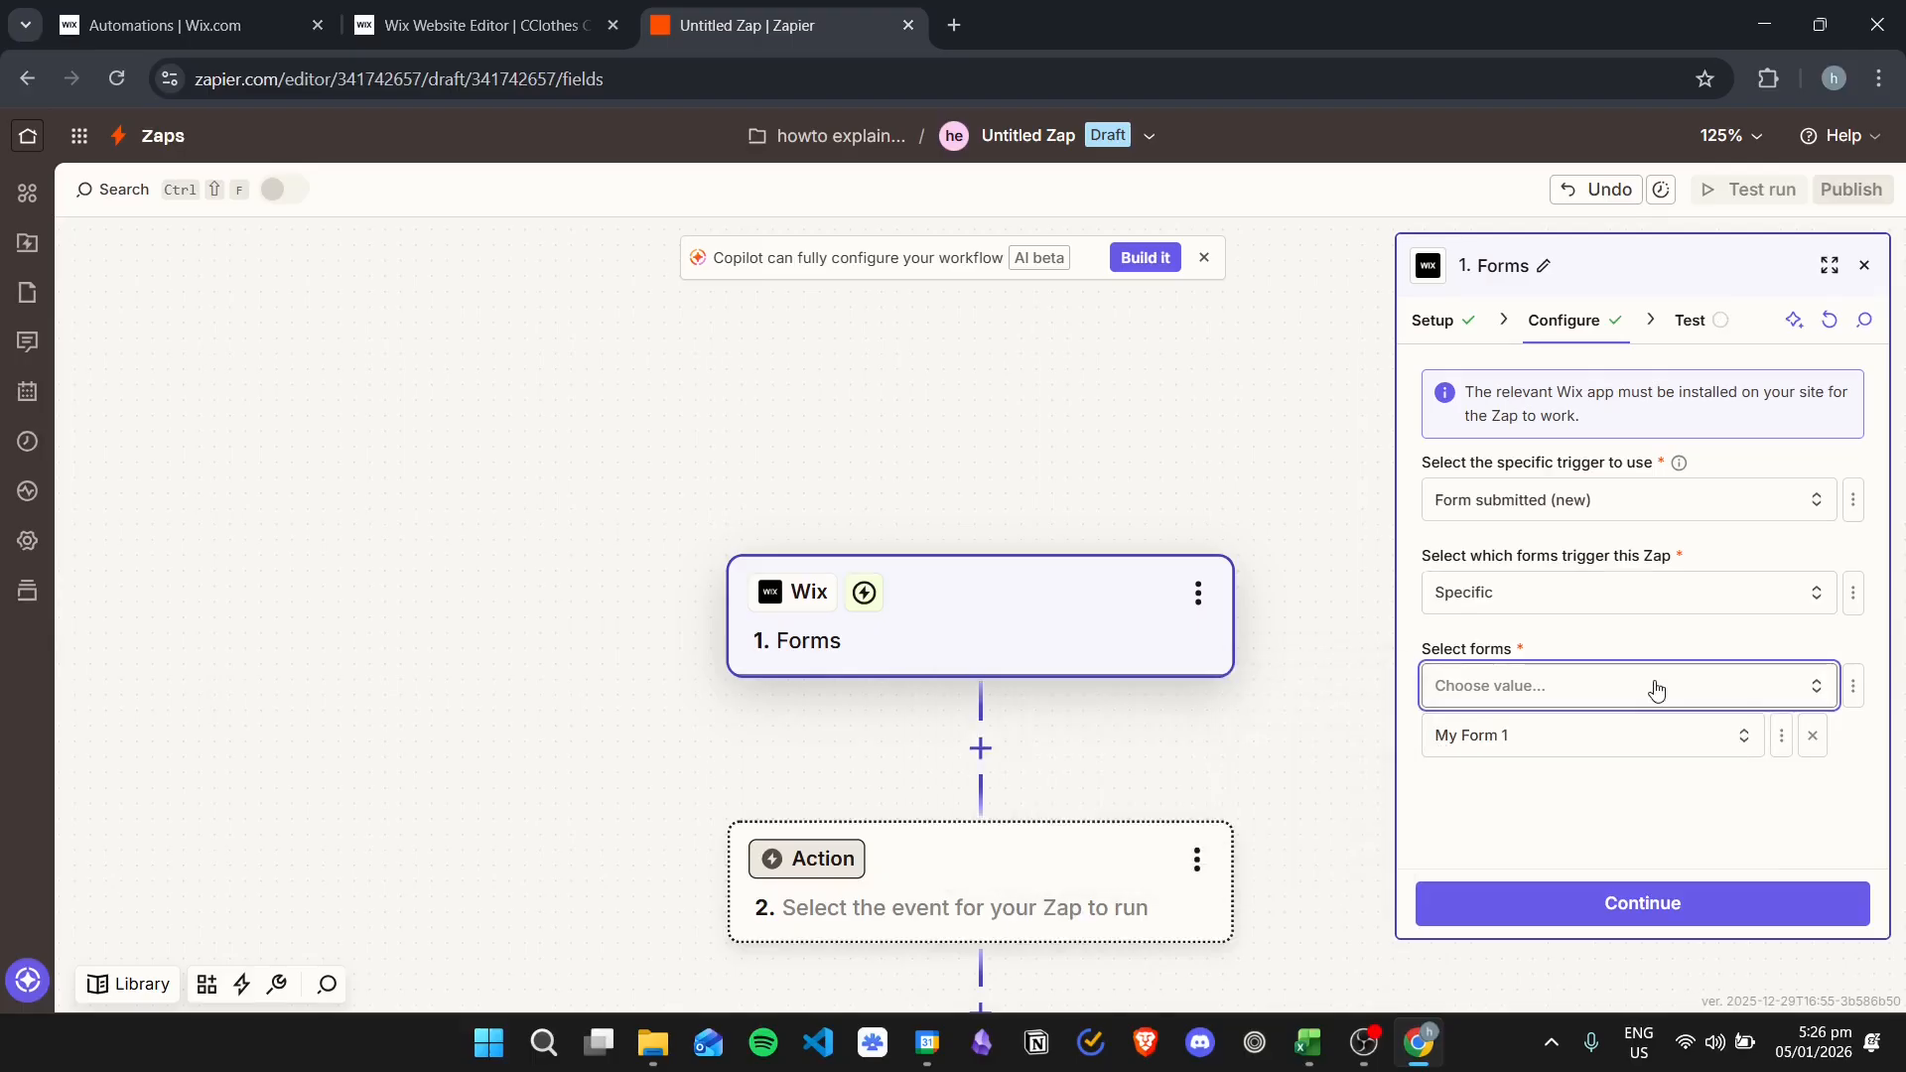
Continue to the test stage and test the Forms trigger with the CClothes Copy account
click(1605, 876)
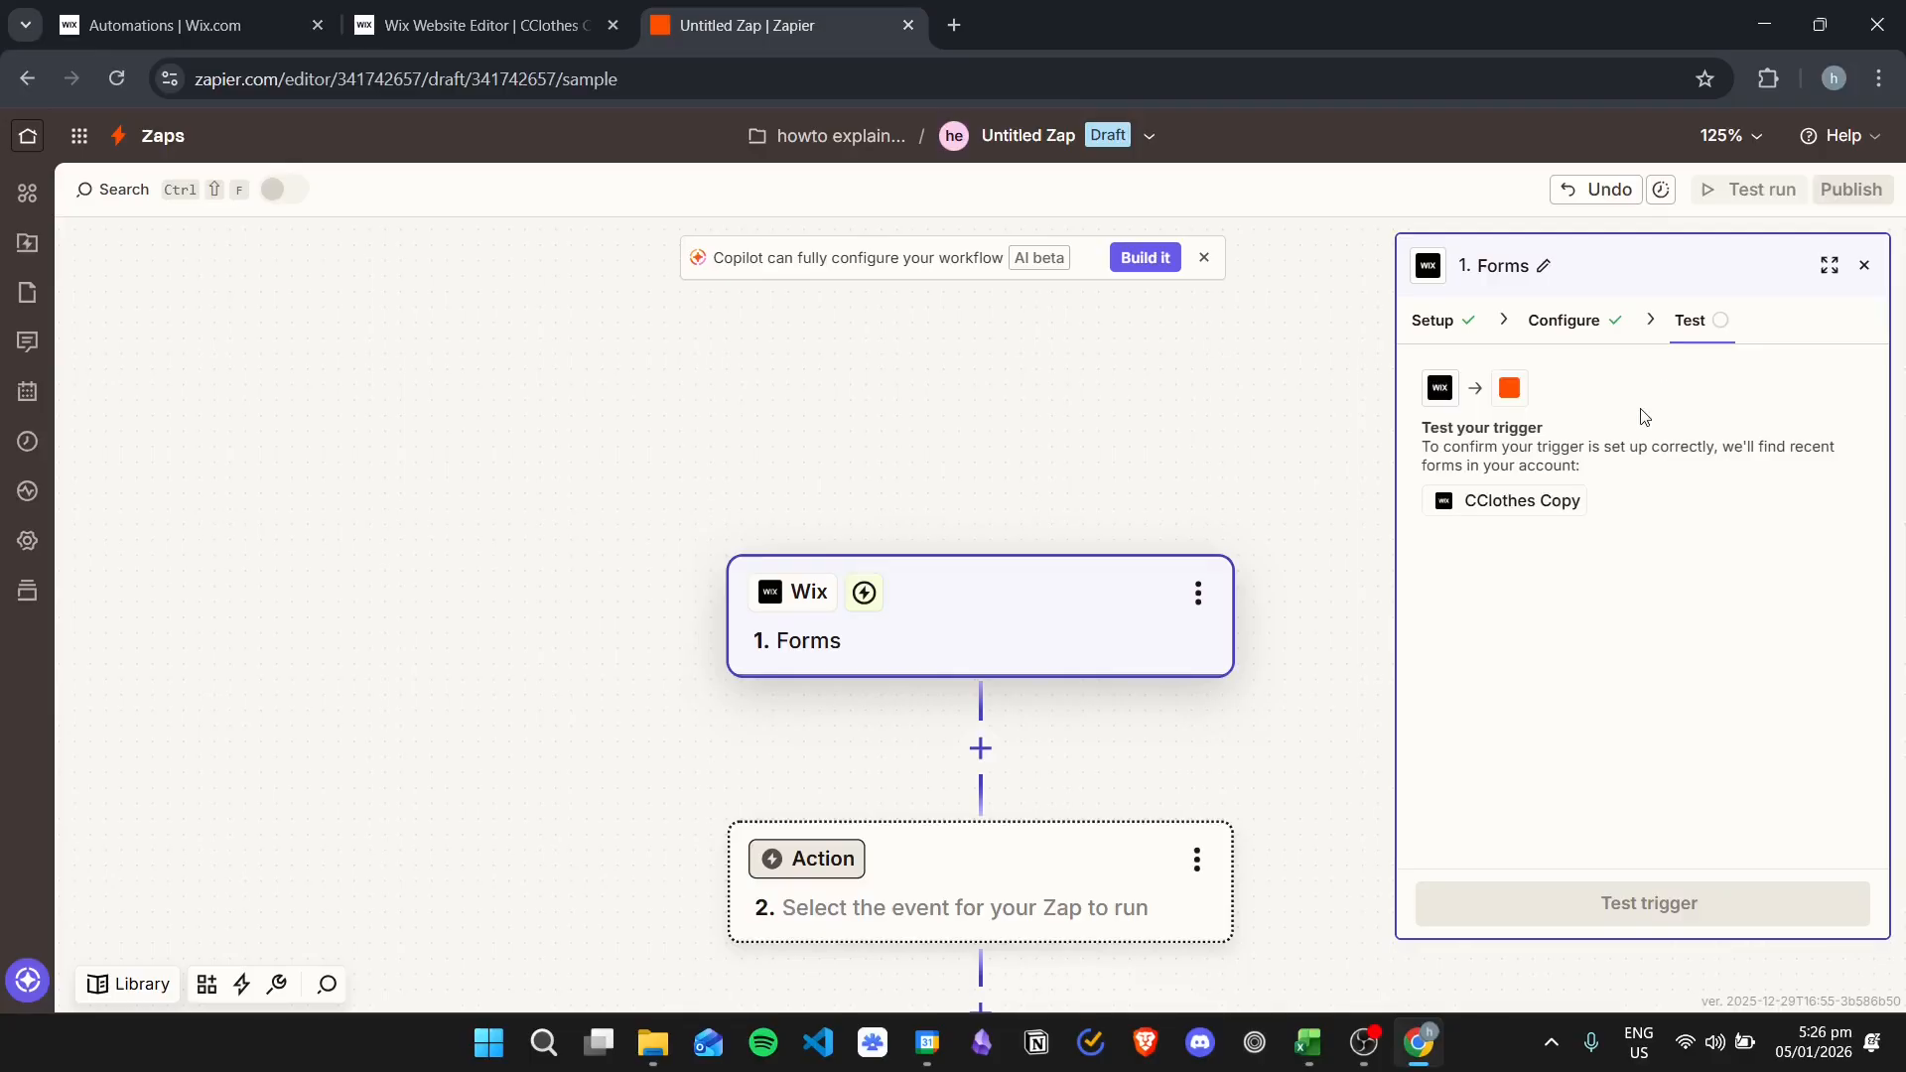
click(1610, 906)
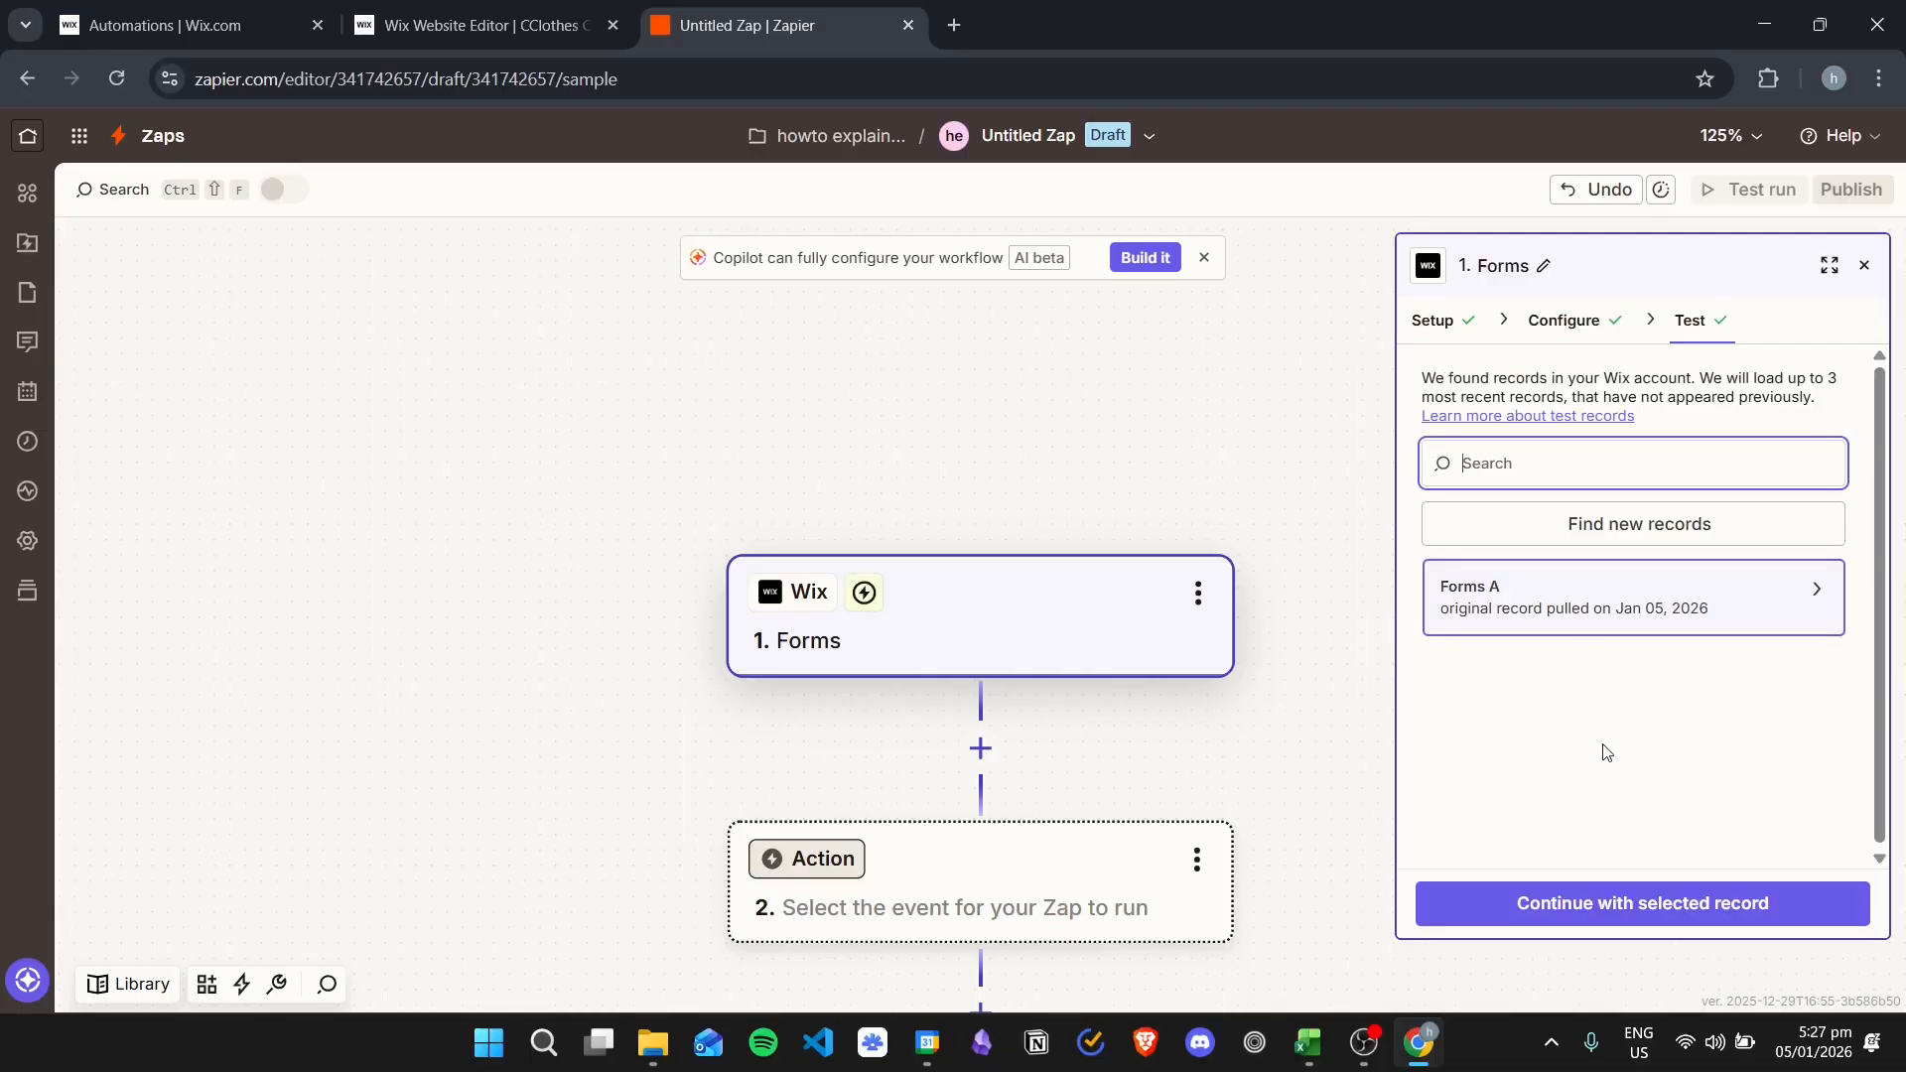
Continue with the Forms A test record and choose Google Sheets as the app for the action step
click(1531, 464)
click(1629, 904)
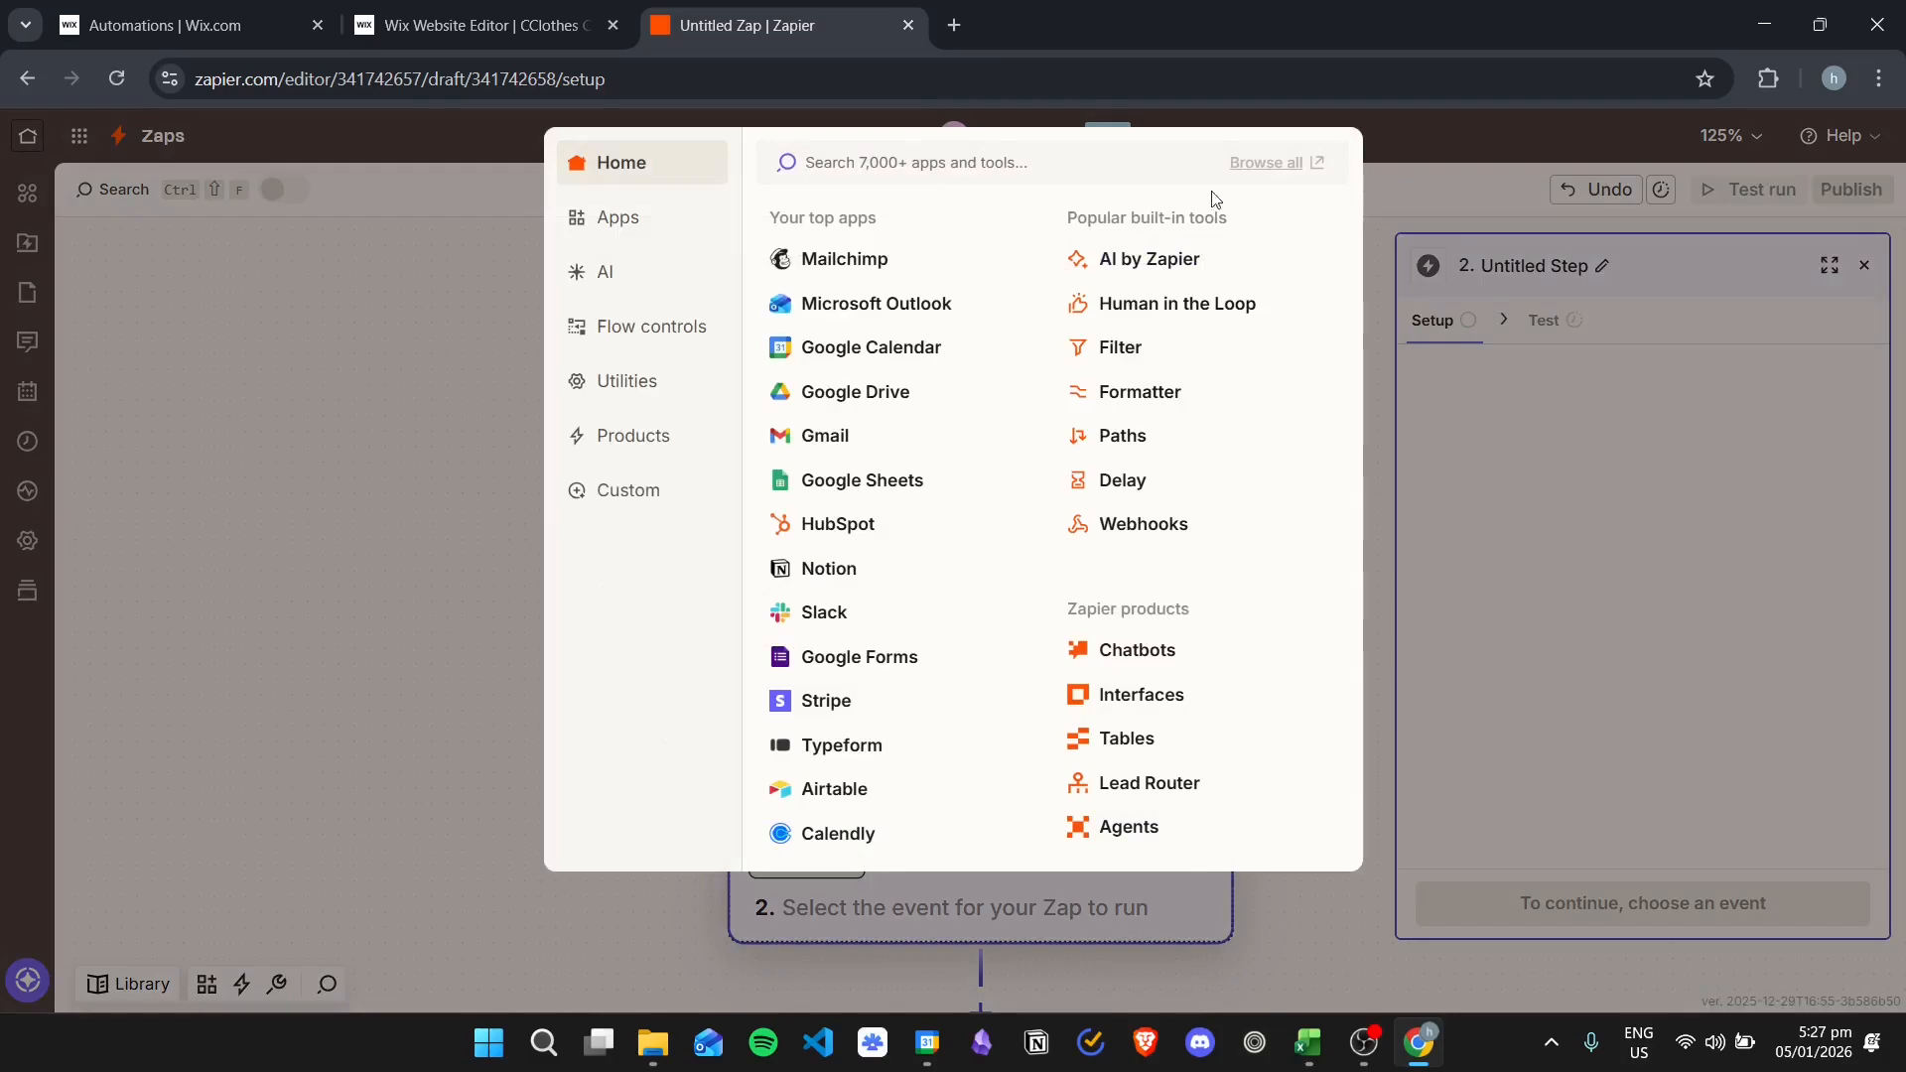
click(865, 481)
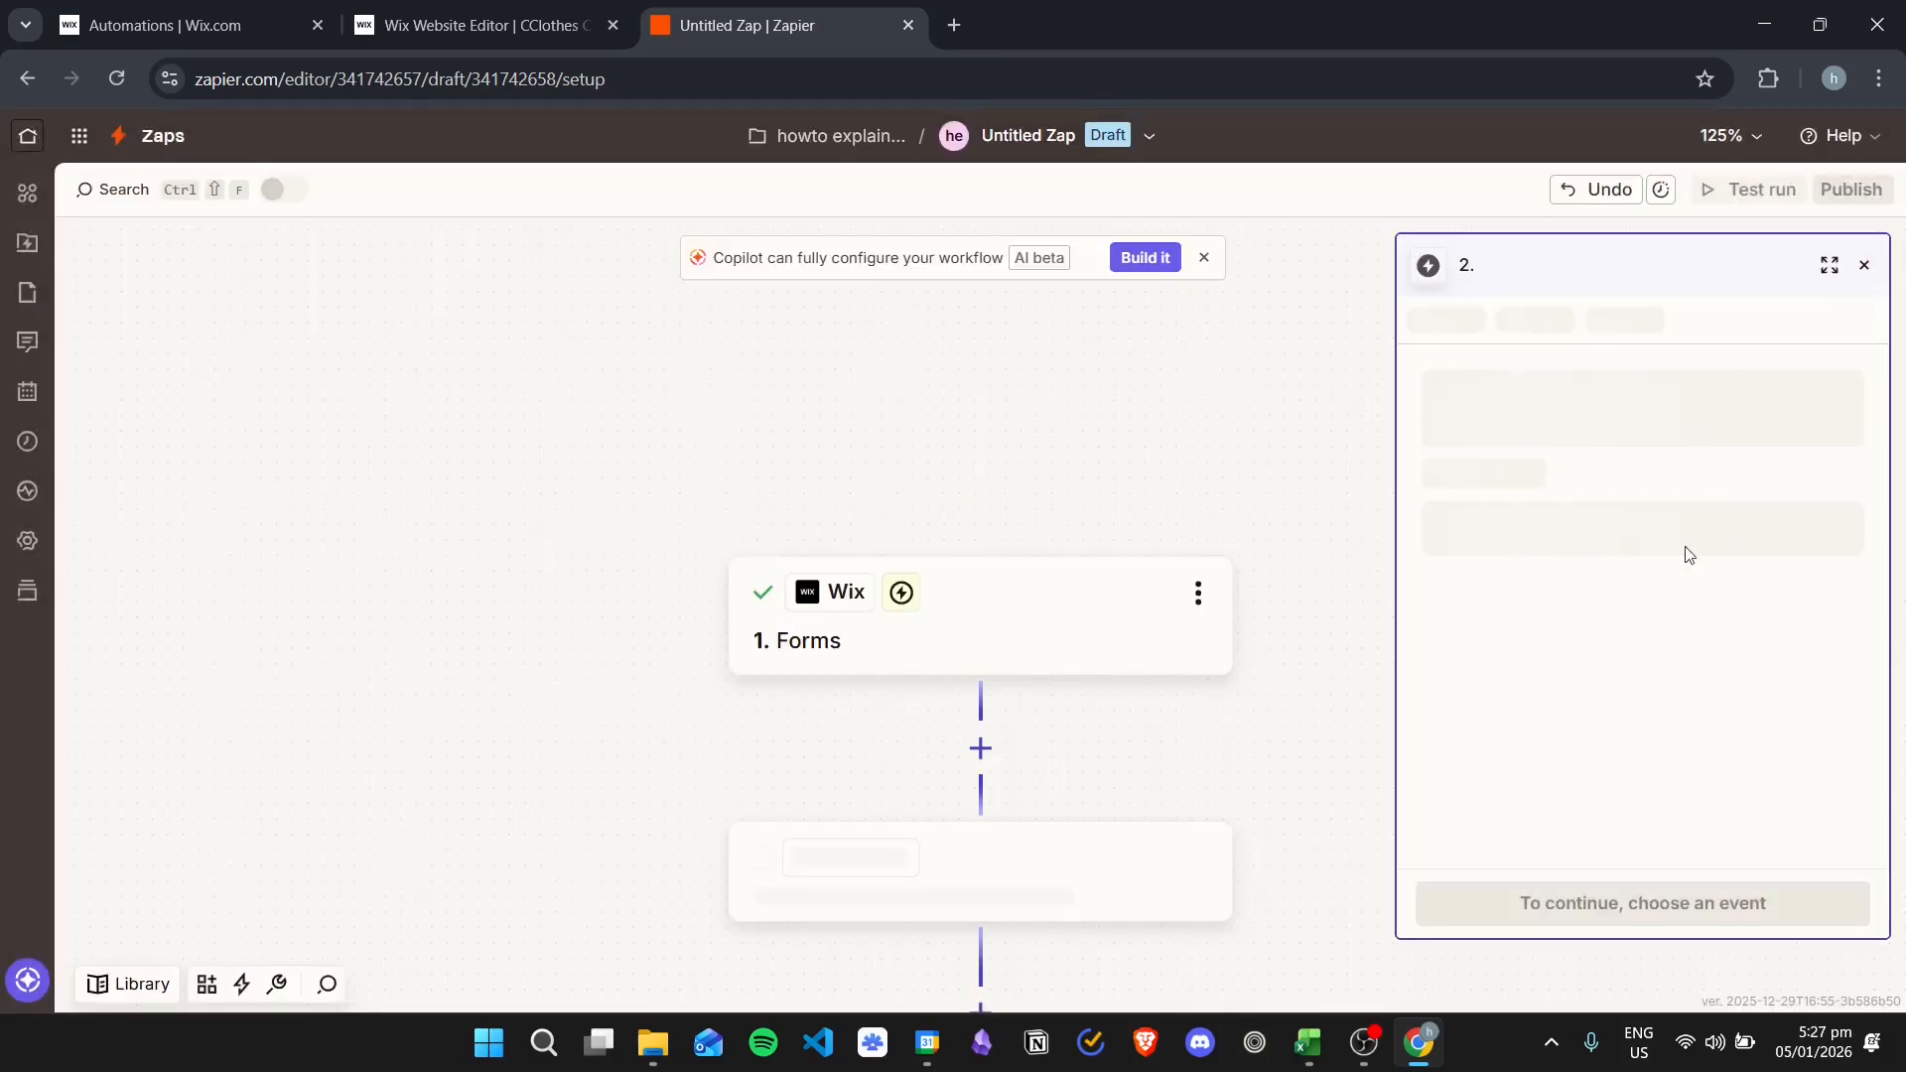
scroll(1268, 447, down, 2)
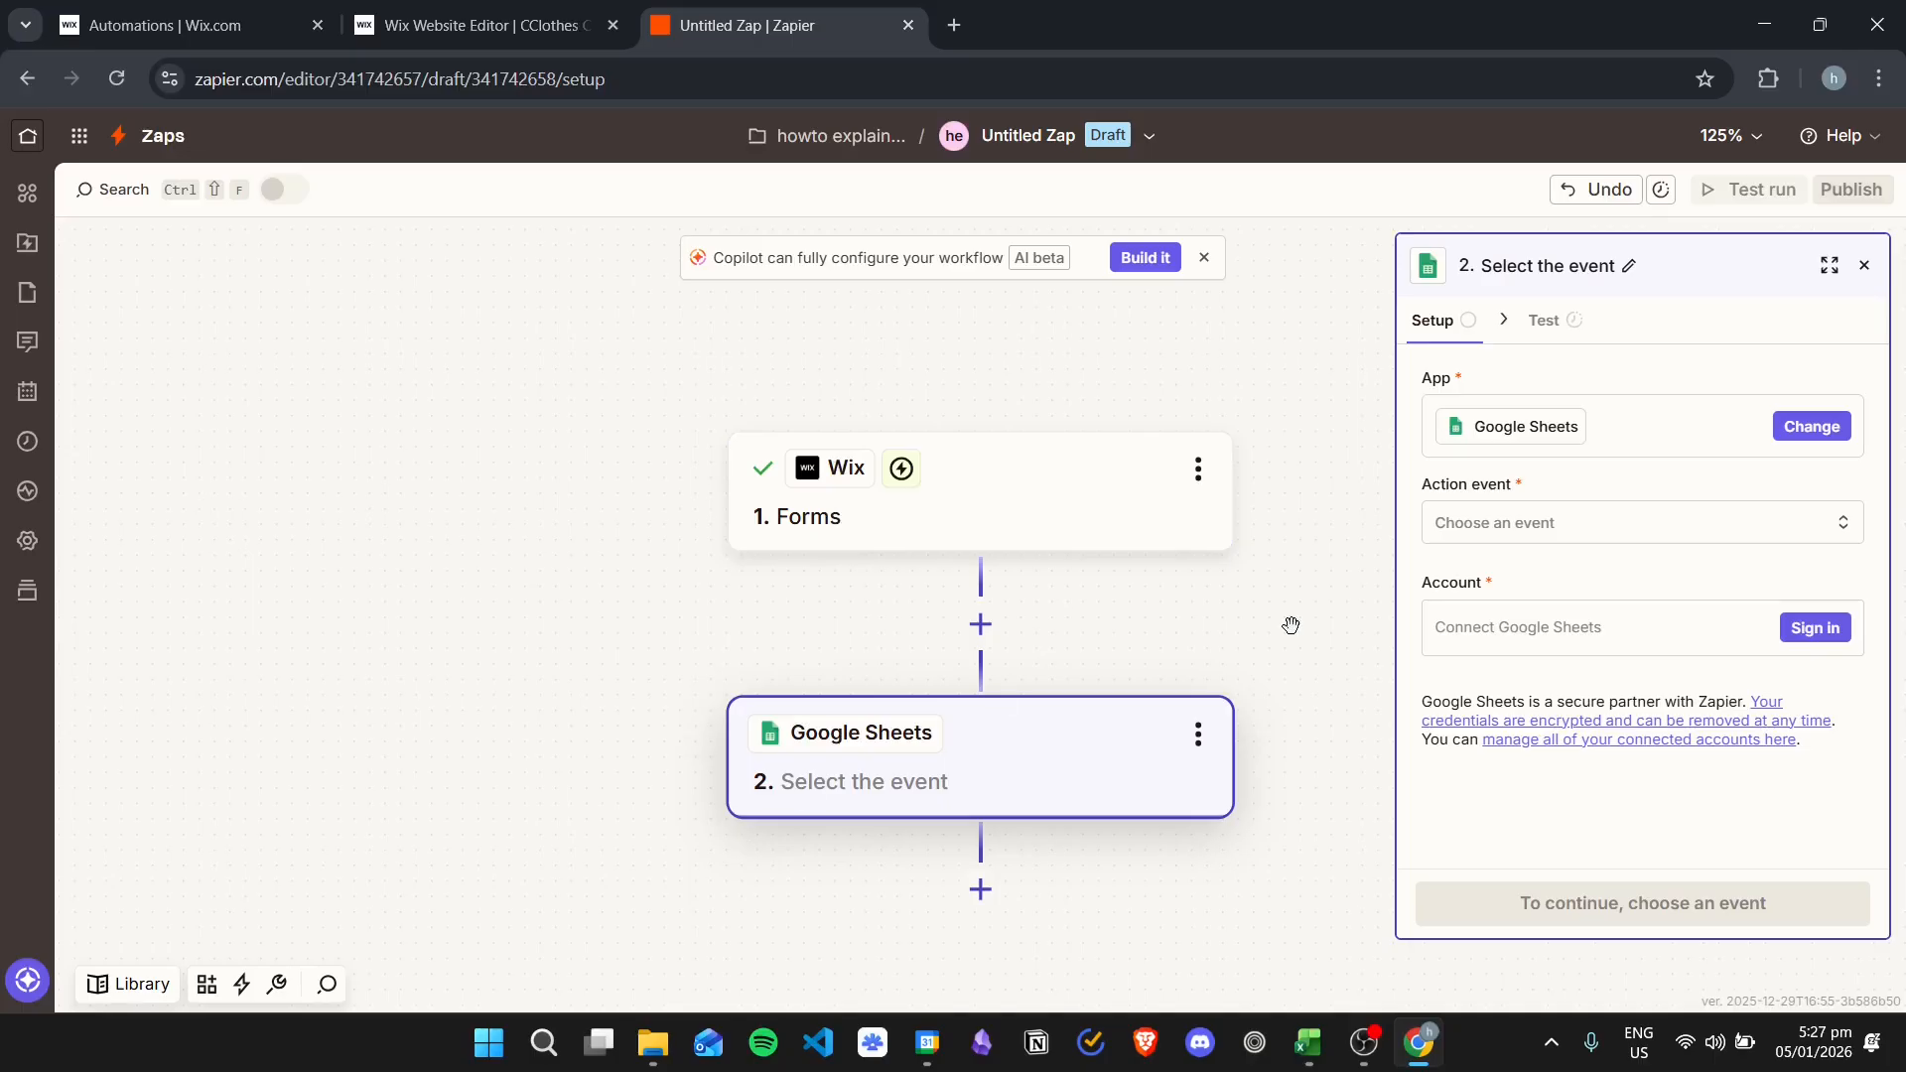
Set the Google Sheets action event to Create Spreadsheet Row
click(1523, 545)
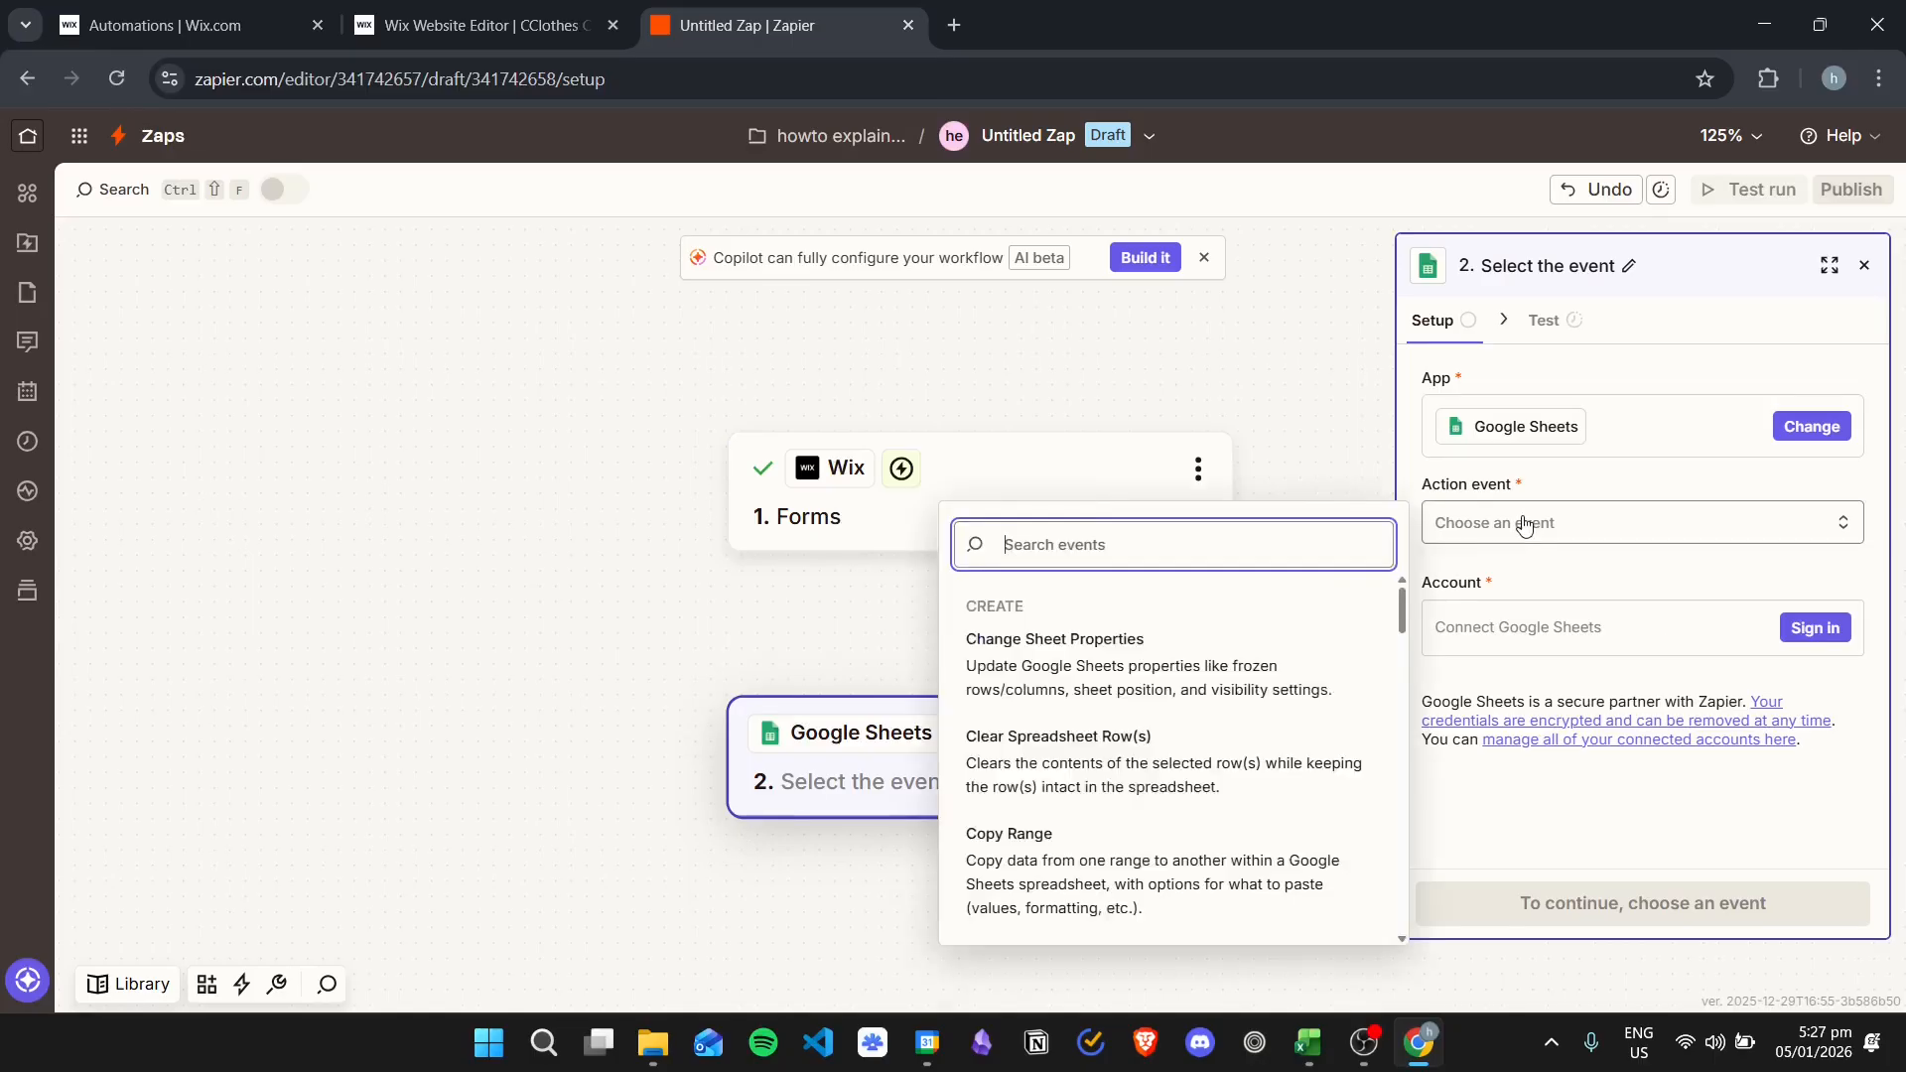
scroll(1147, 735, down, 5)
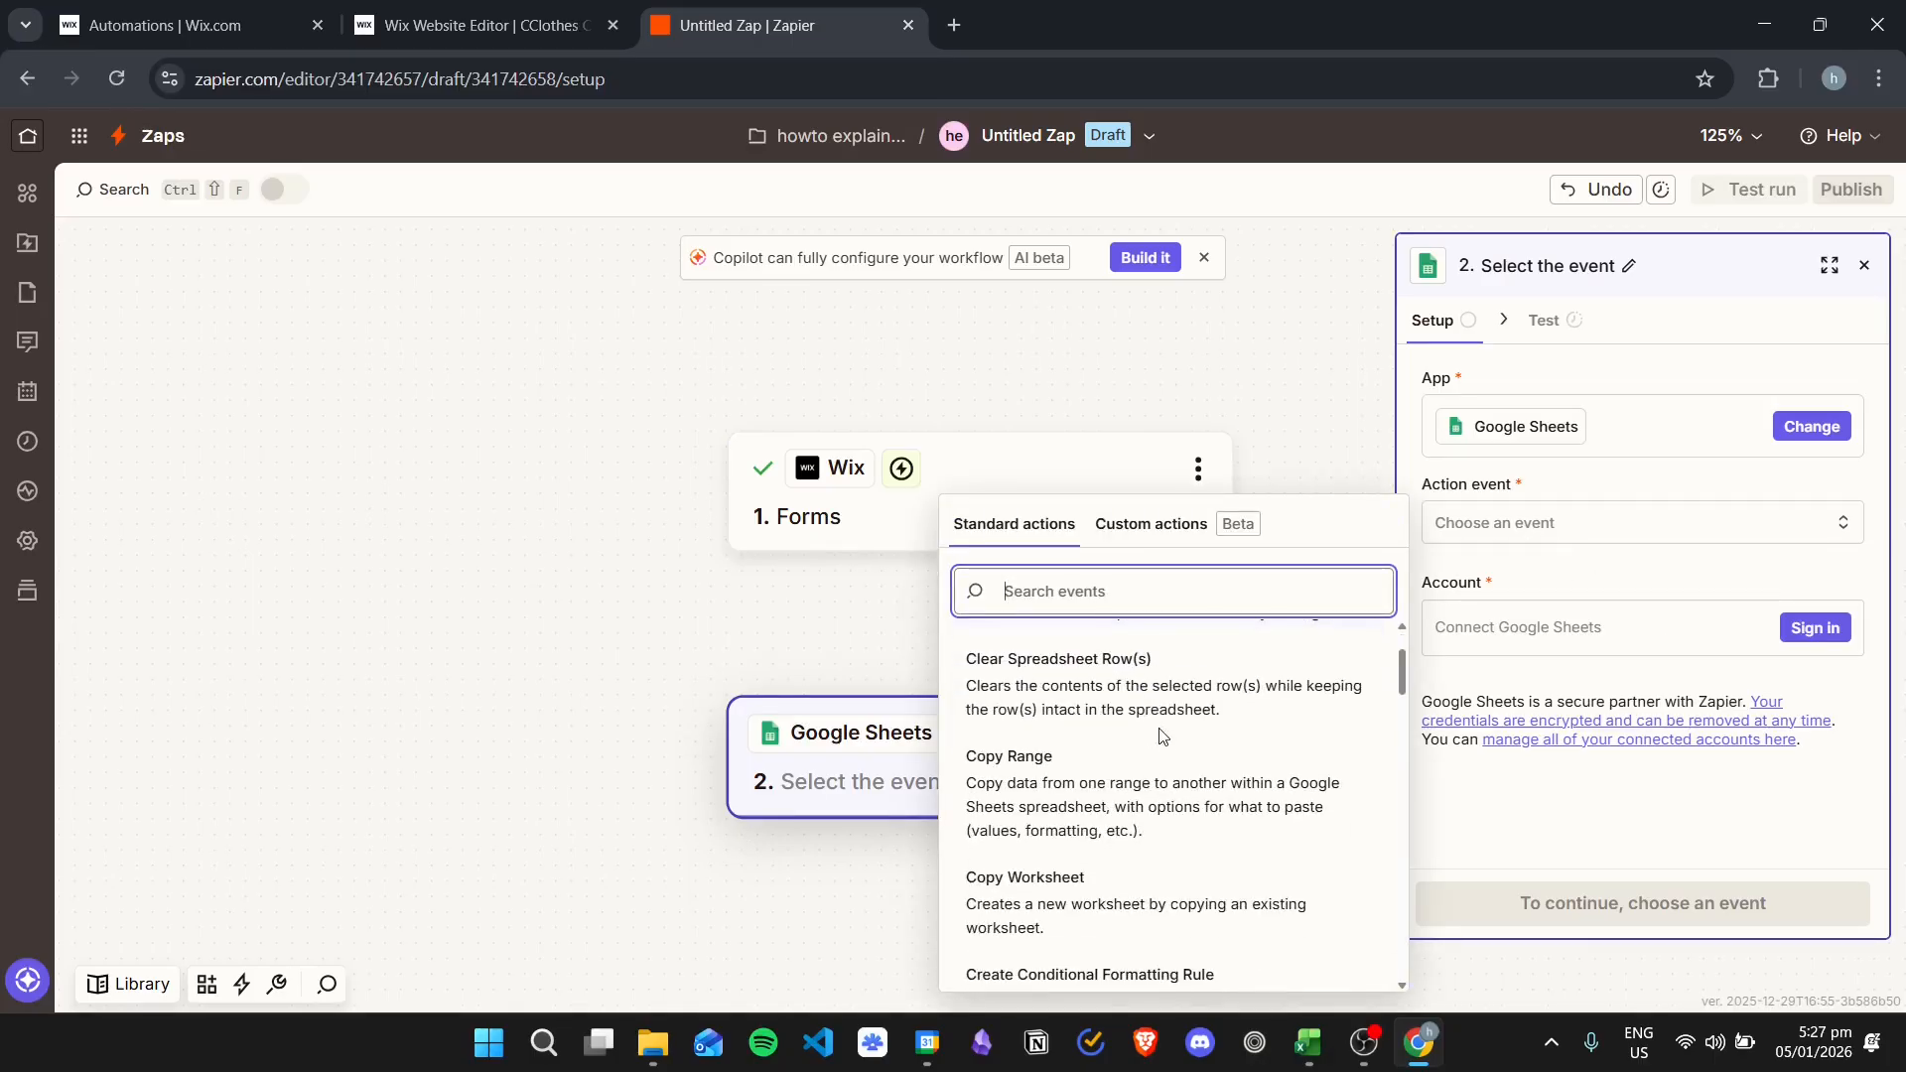
scroll(1192, 751, down, 4)
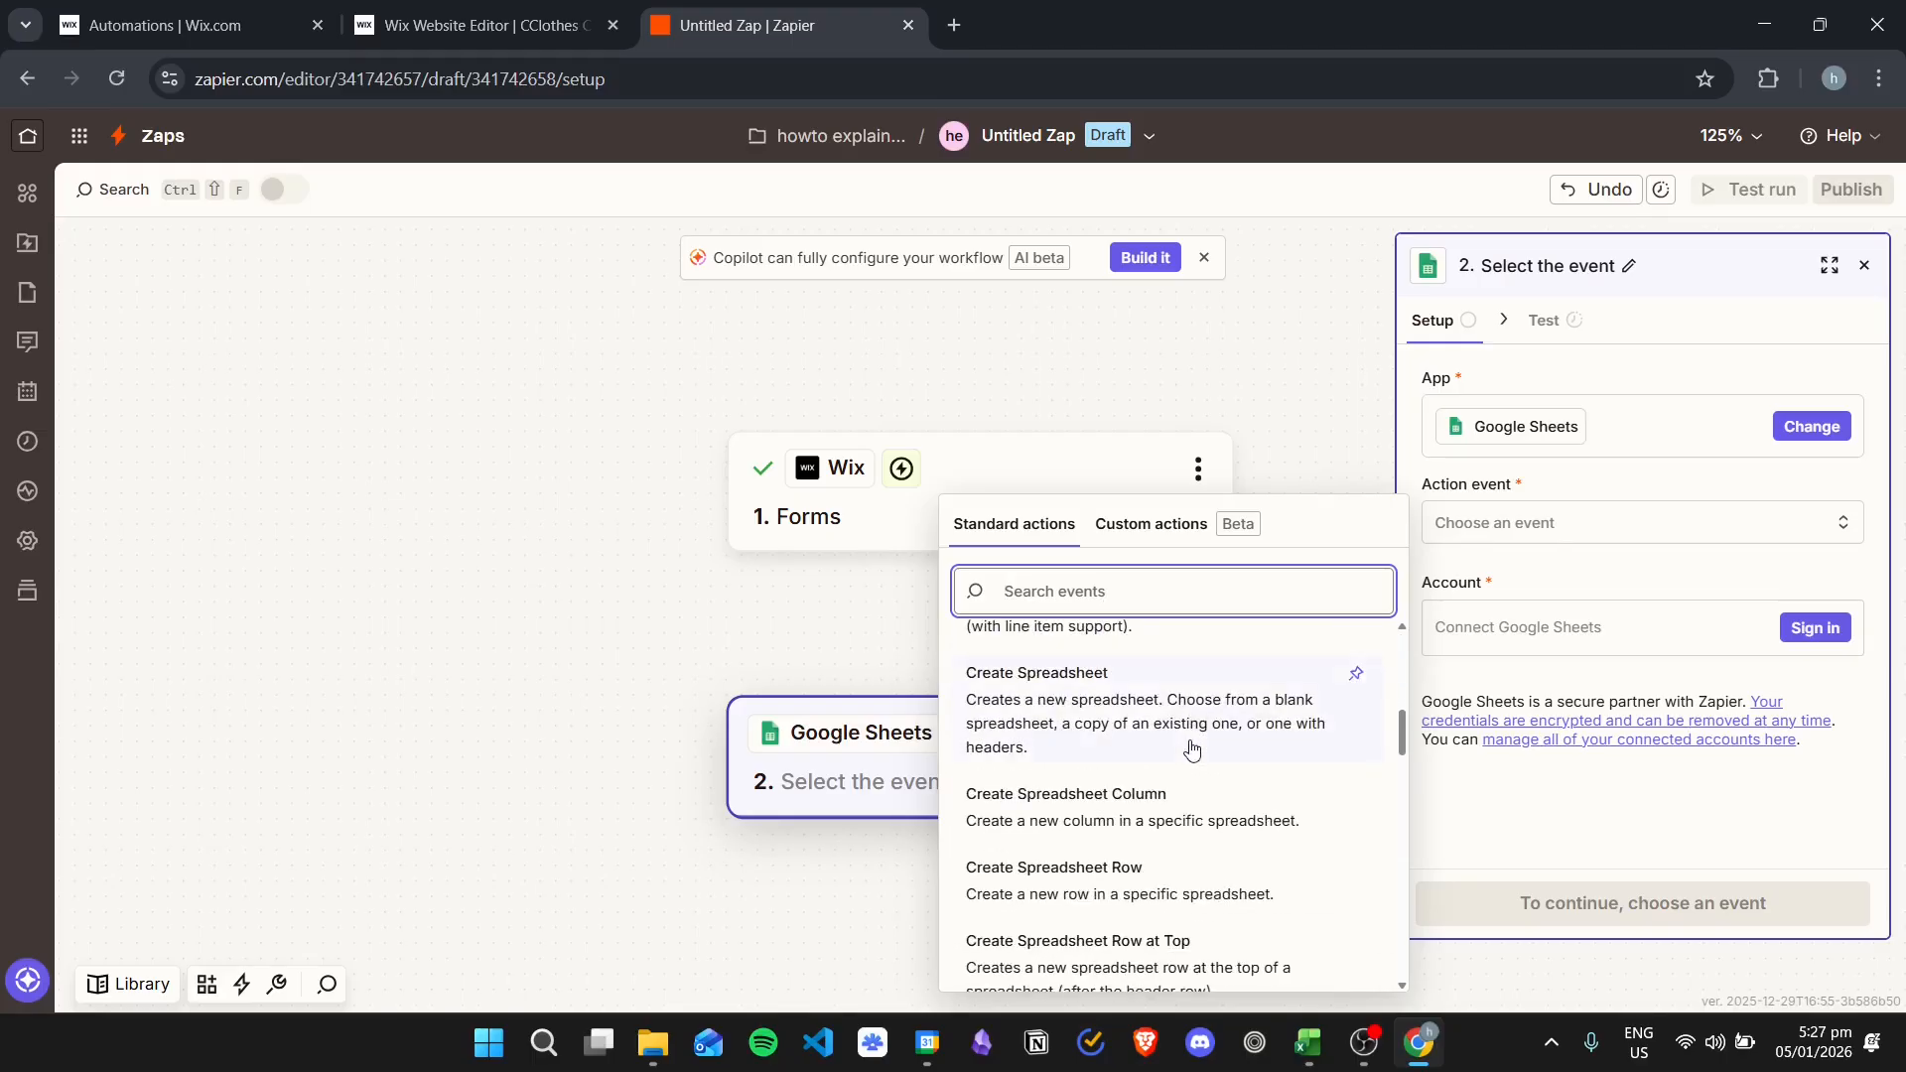
scroll(1171, 734, up, 1)
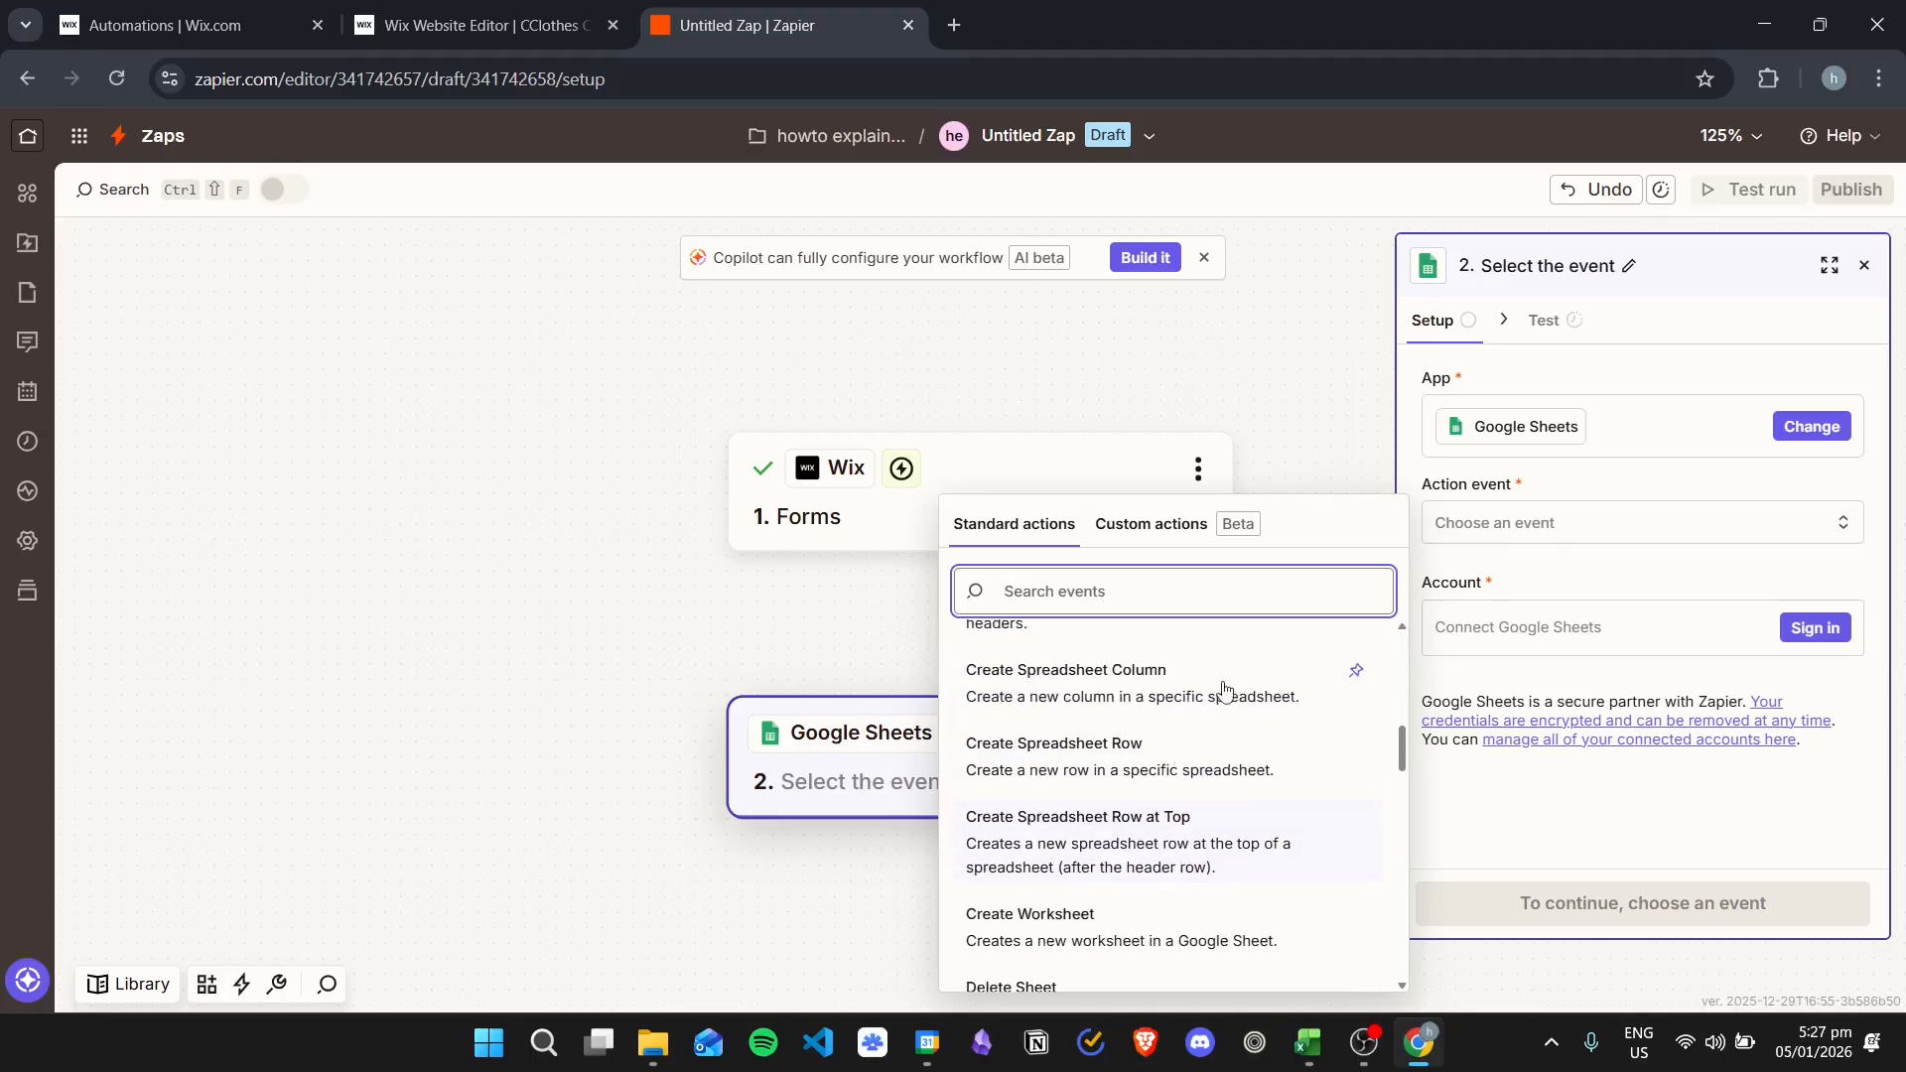
click(1156, 767)
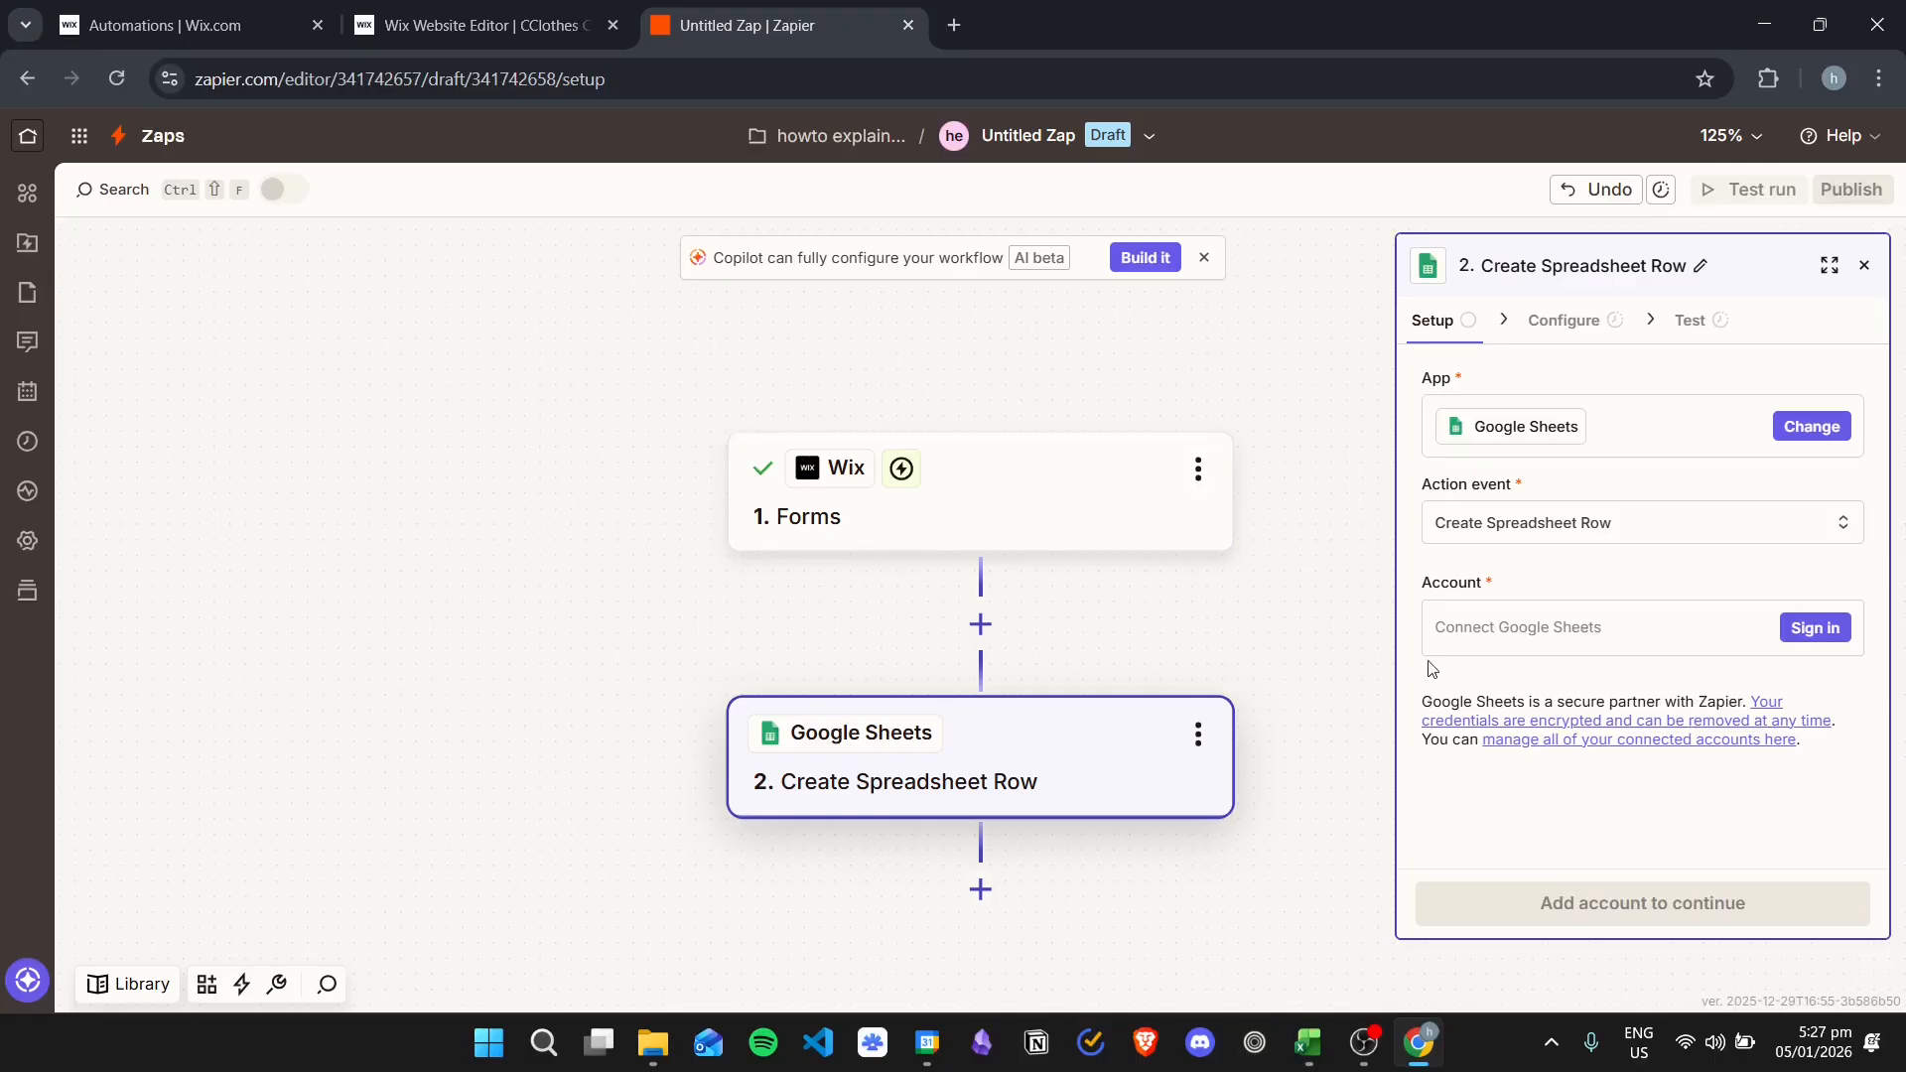
Connect the Google account with all Drive and Sheets permissions granted to Zapier, and continue to the action configuration
click(1817, 627)
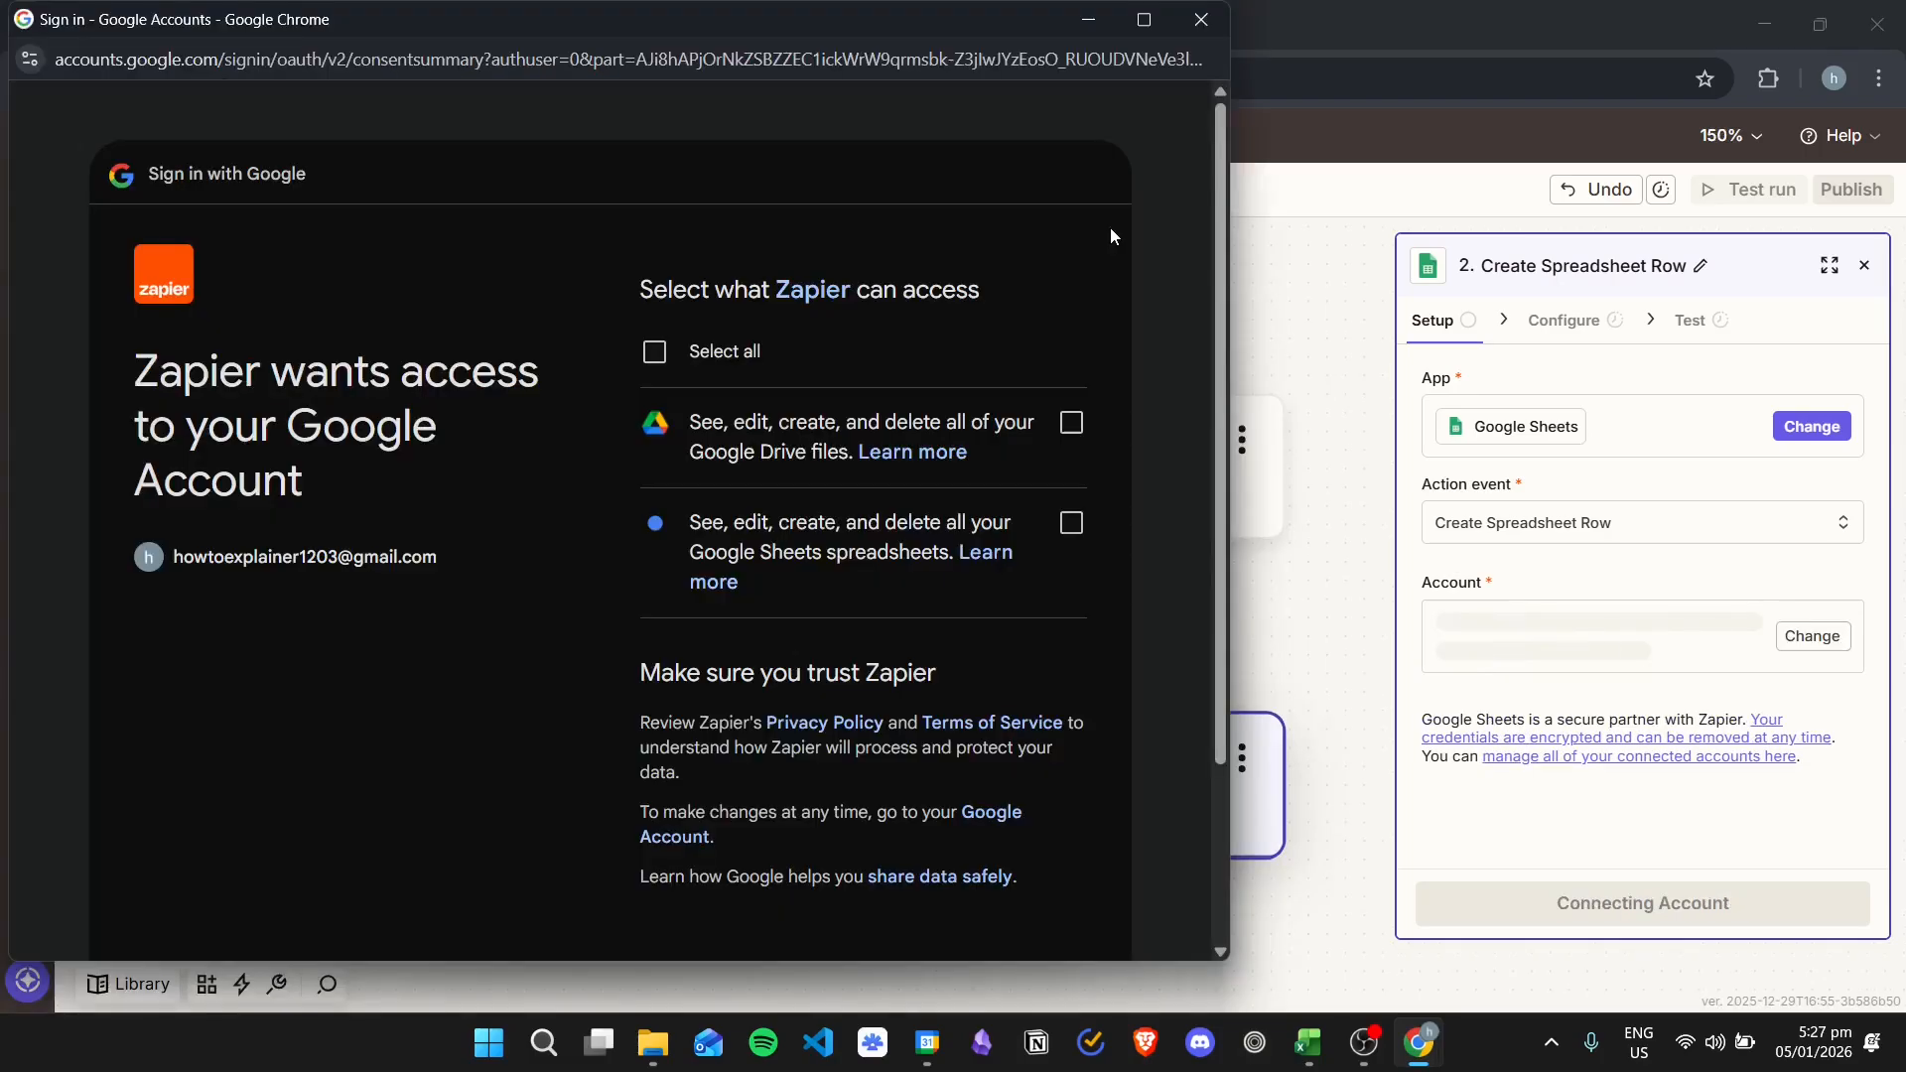
click(848, 336)
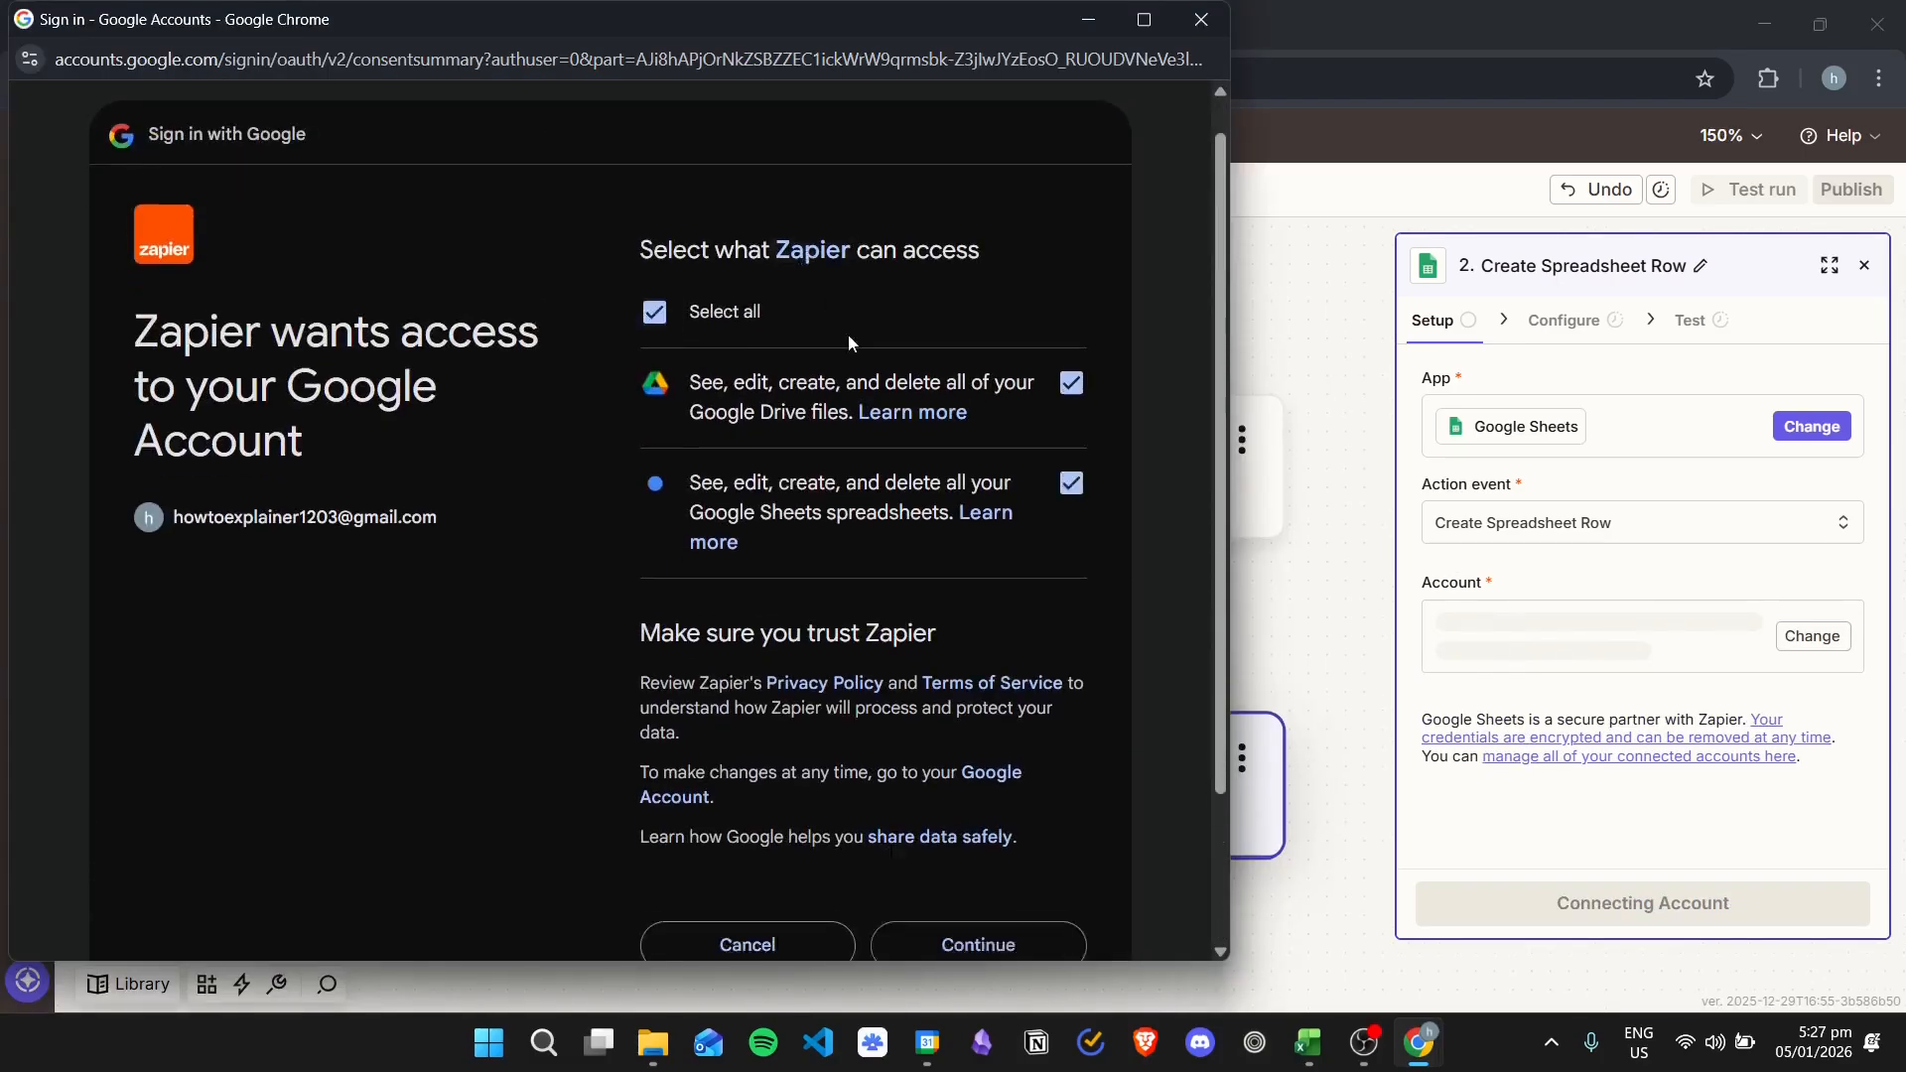
scroll(893, 596, down, 3)
click(981, 759)
scroll(982, 437, up, 1)
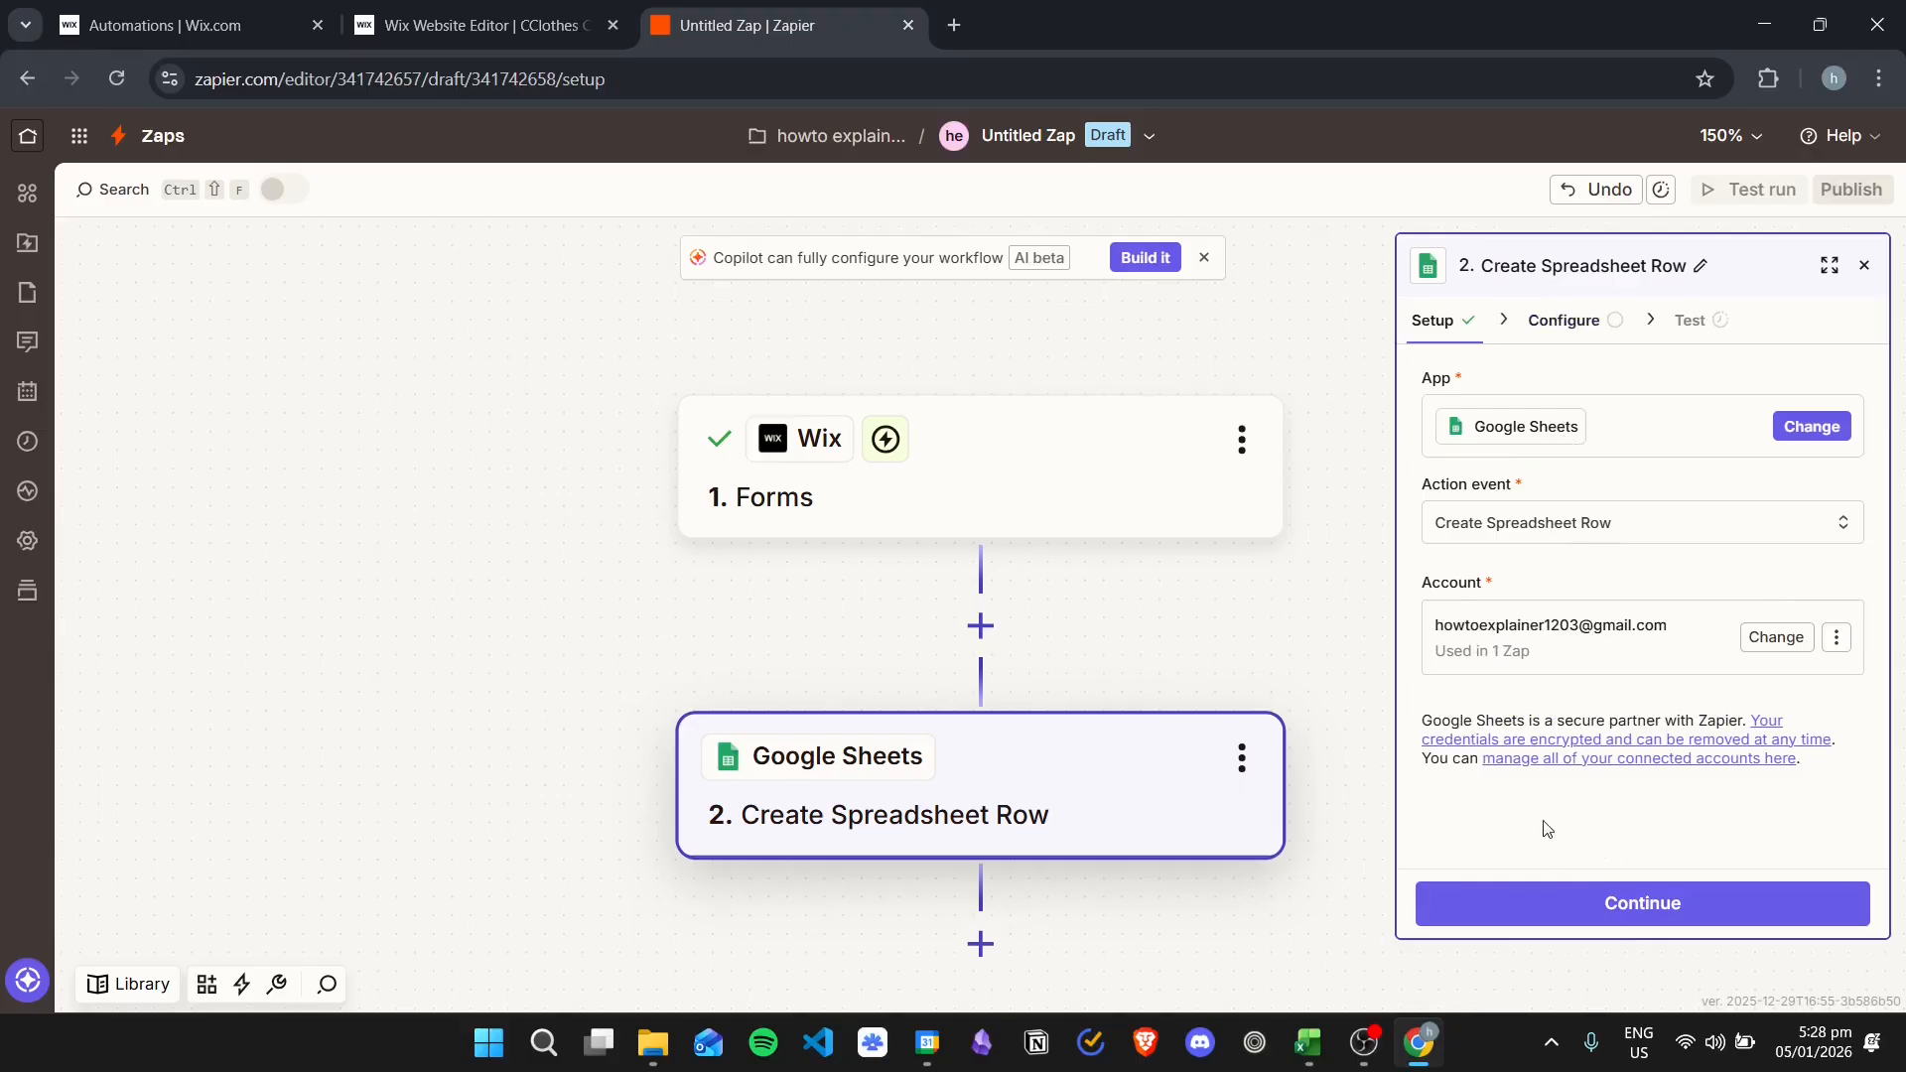
click(1638, 903)
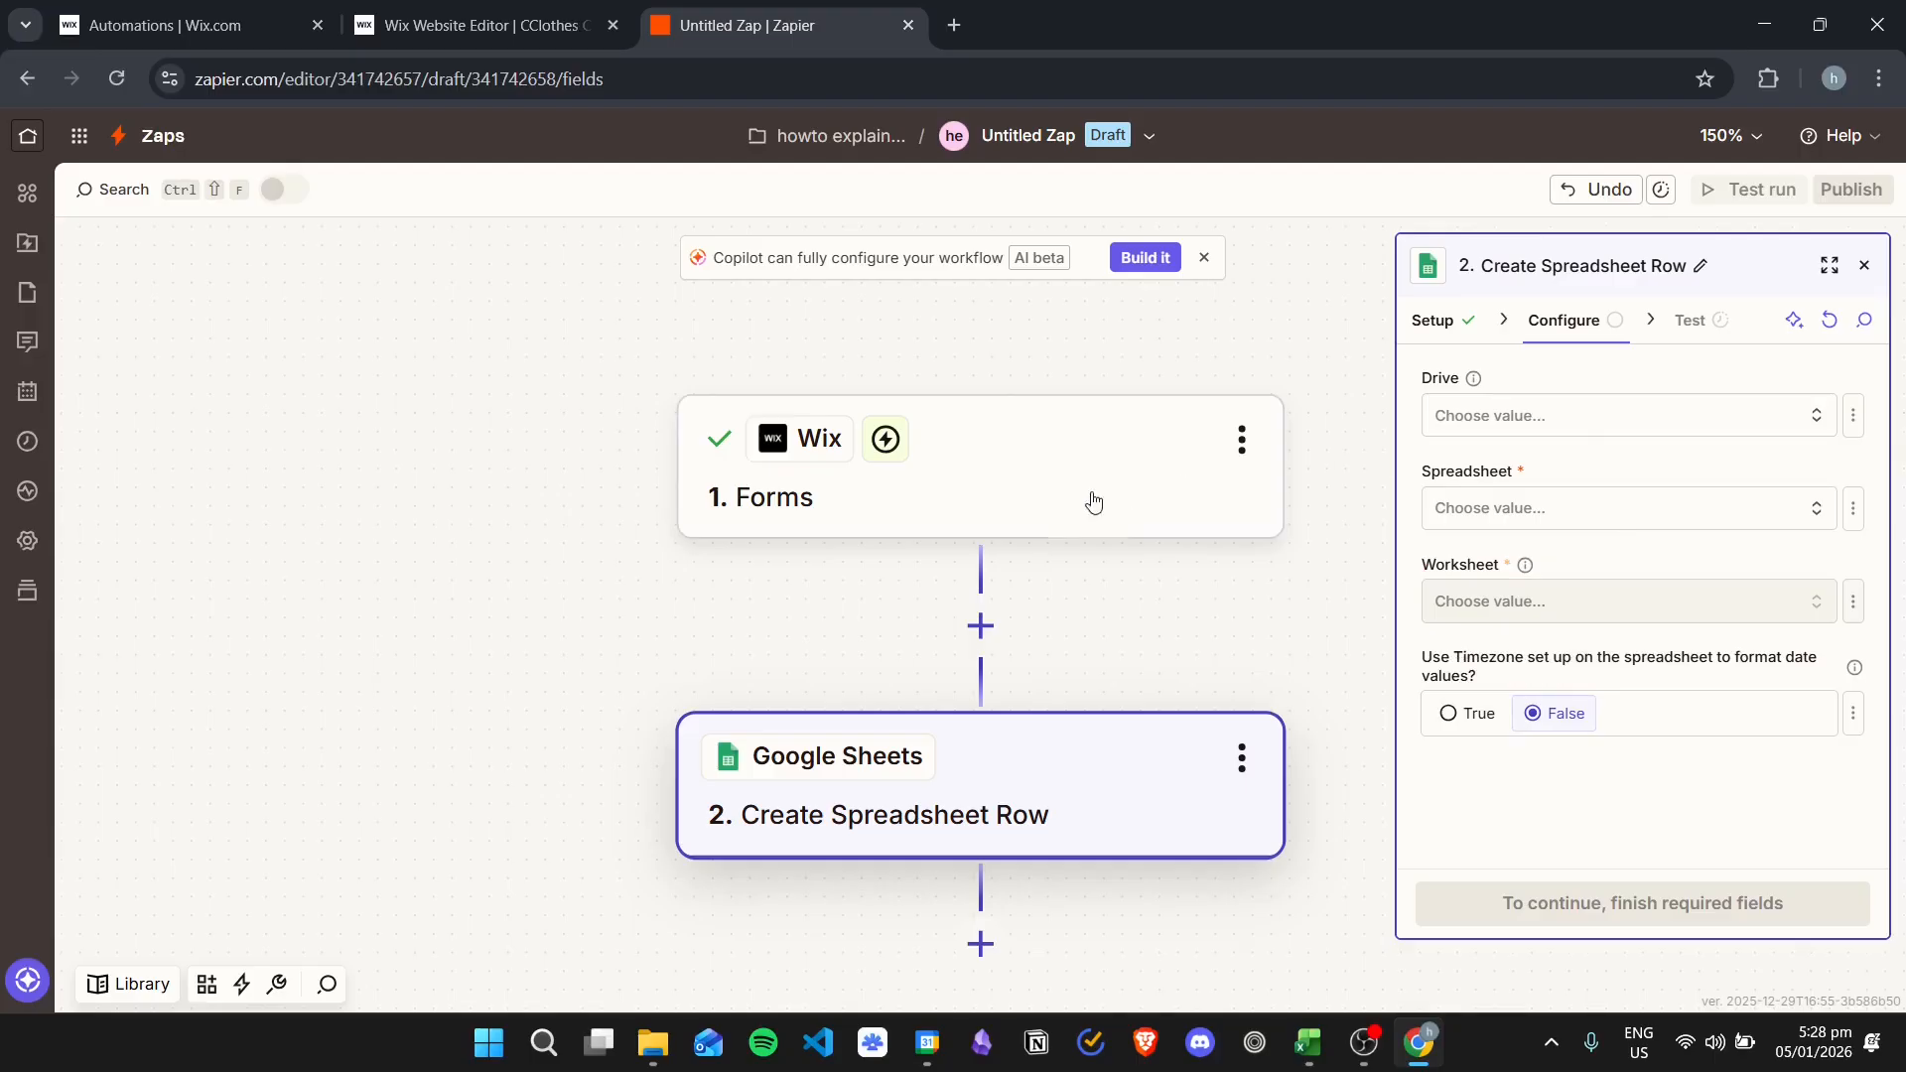
Configure the action to use My Google Drive, the Example Spreadsheet and its Class Data worksheet
click(1716, 417)
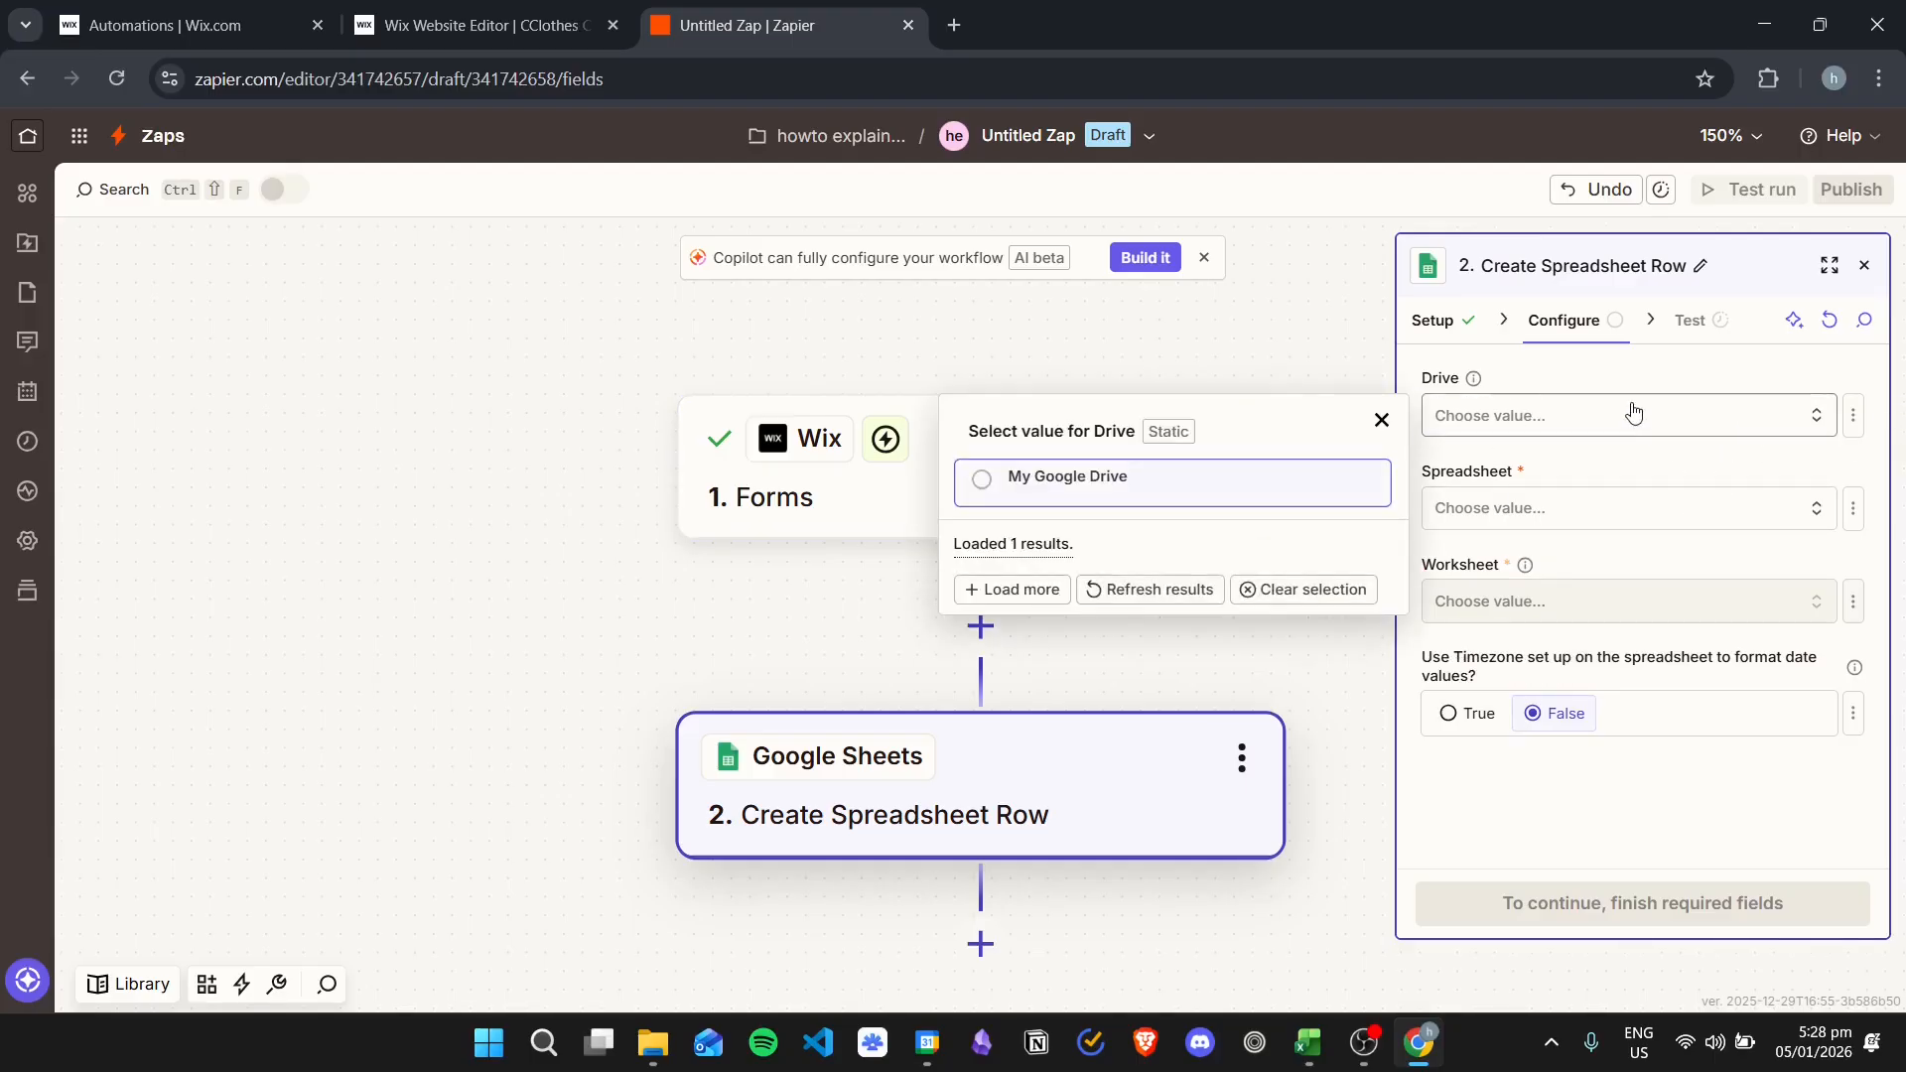
click(1015, 487)
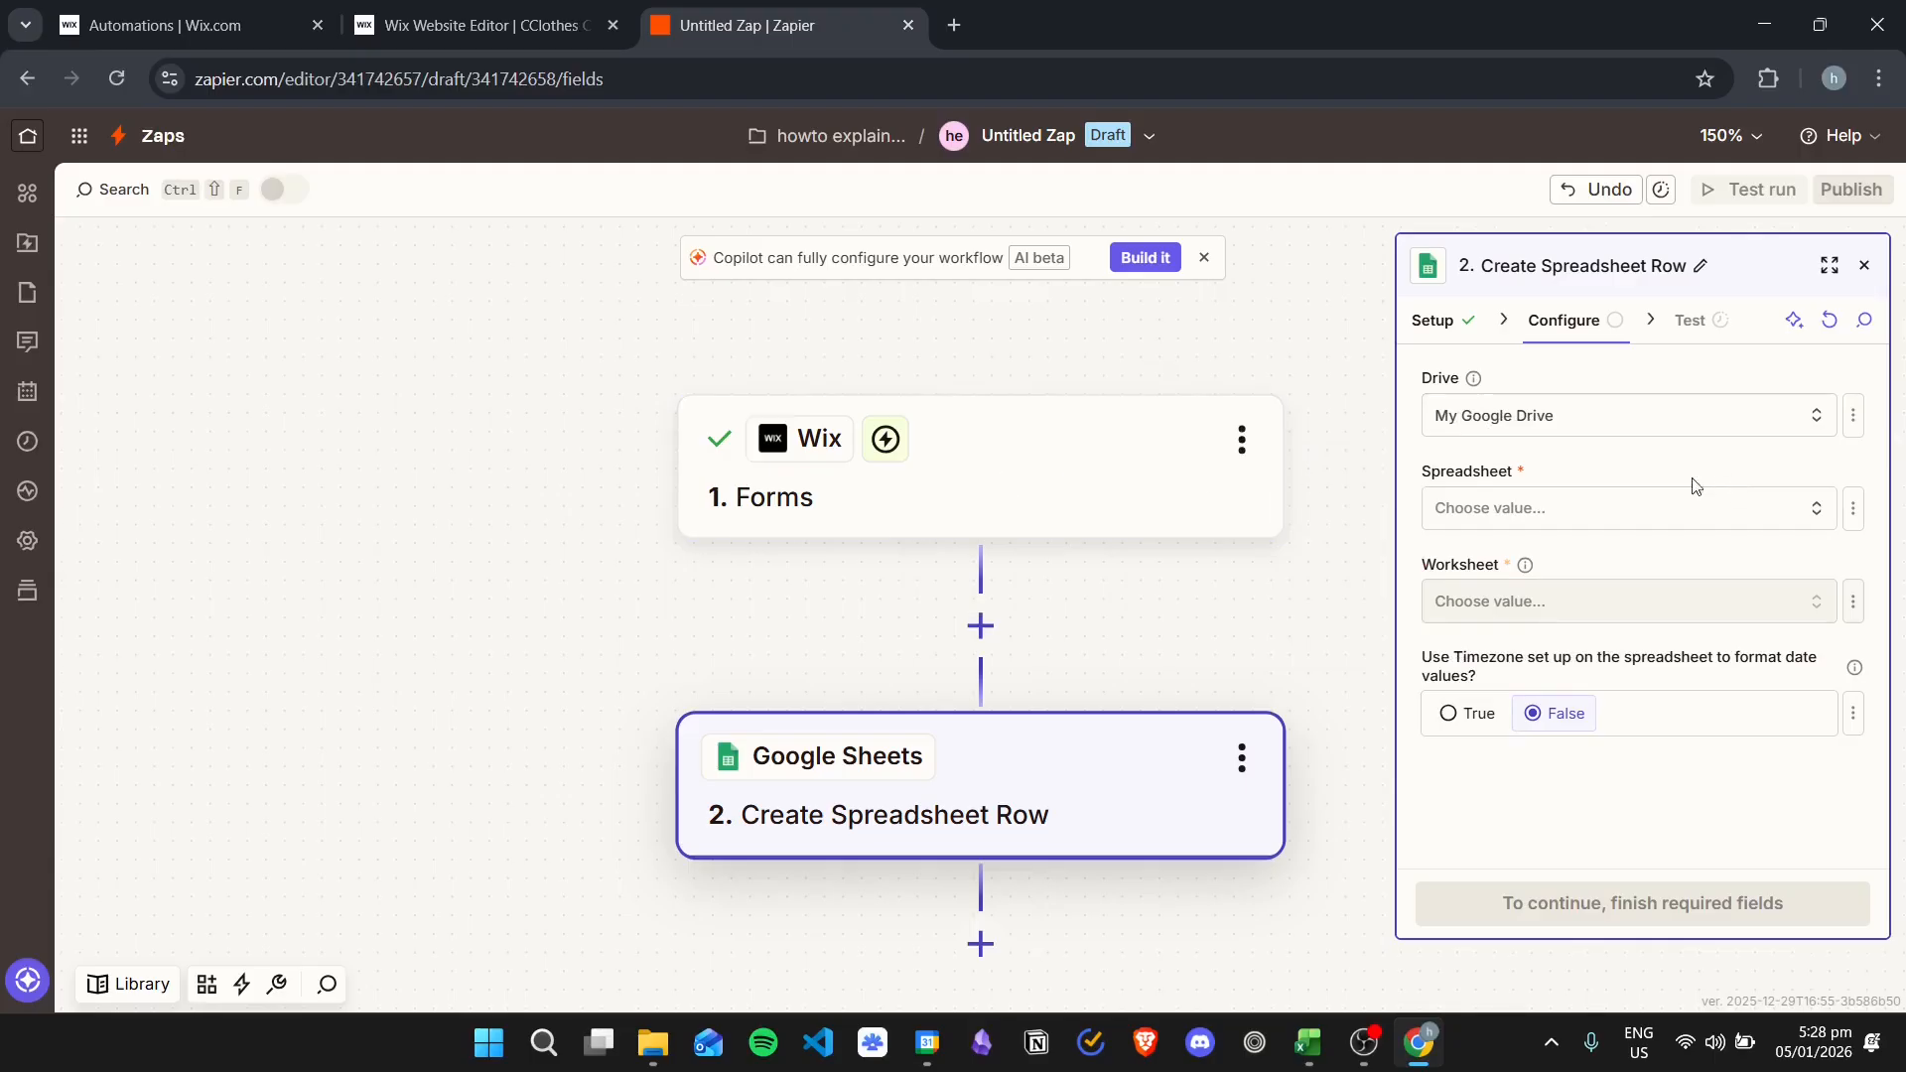
click(1647, 510)
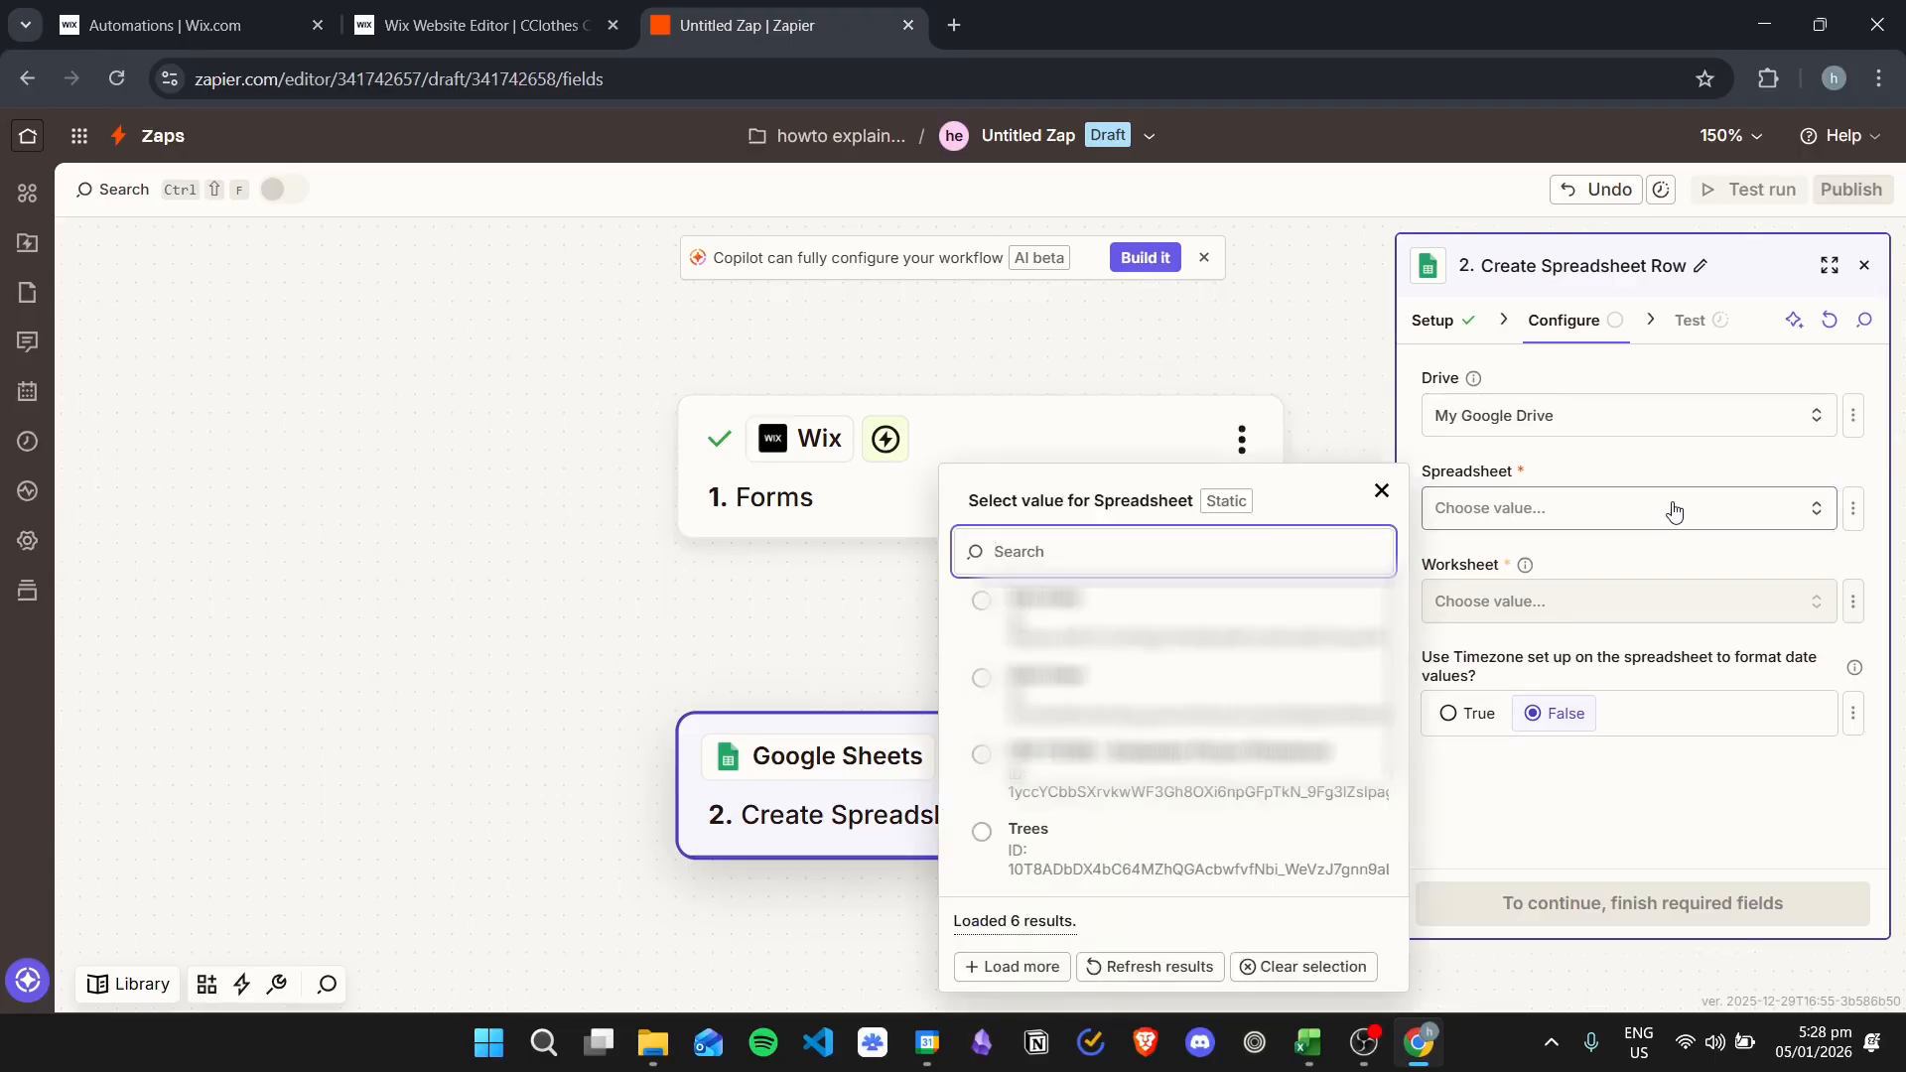
key(ctrl+plus)
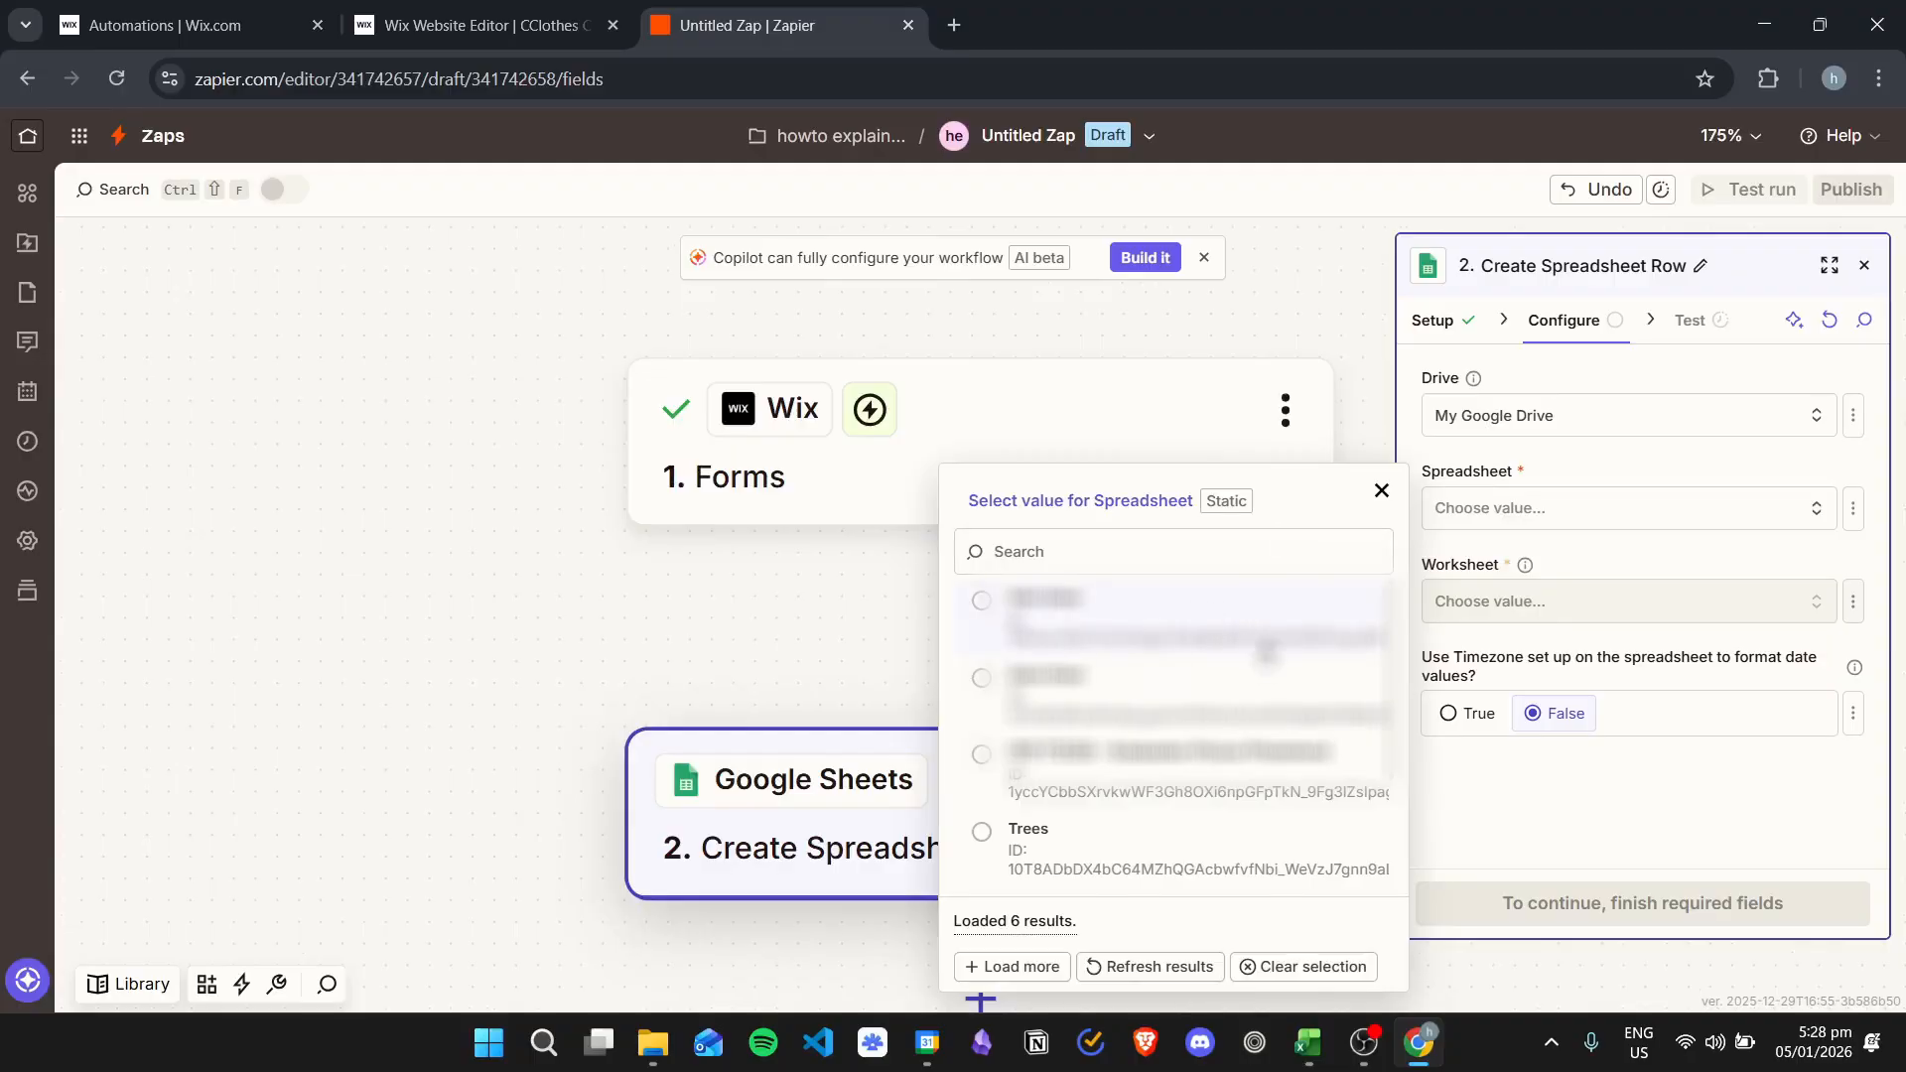
scroll(1223, 694, down, 2)
scroll(1223, 694, down, 1)
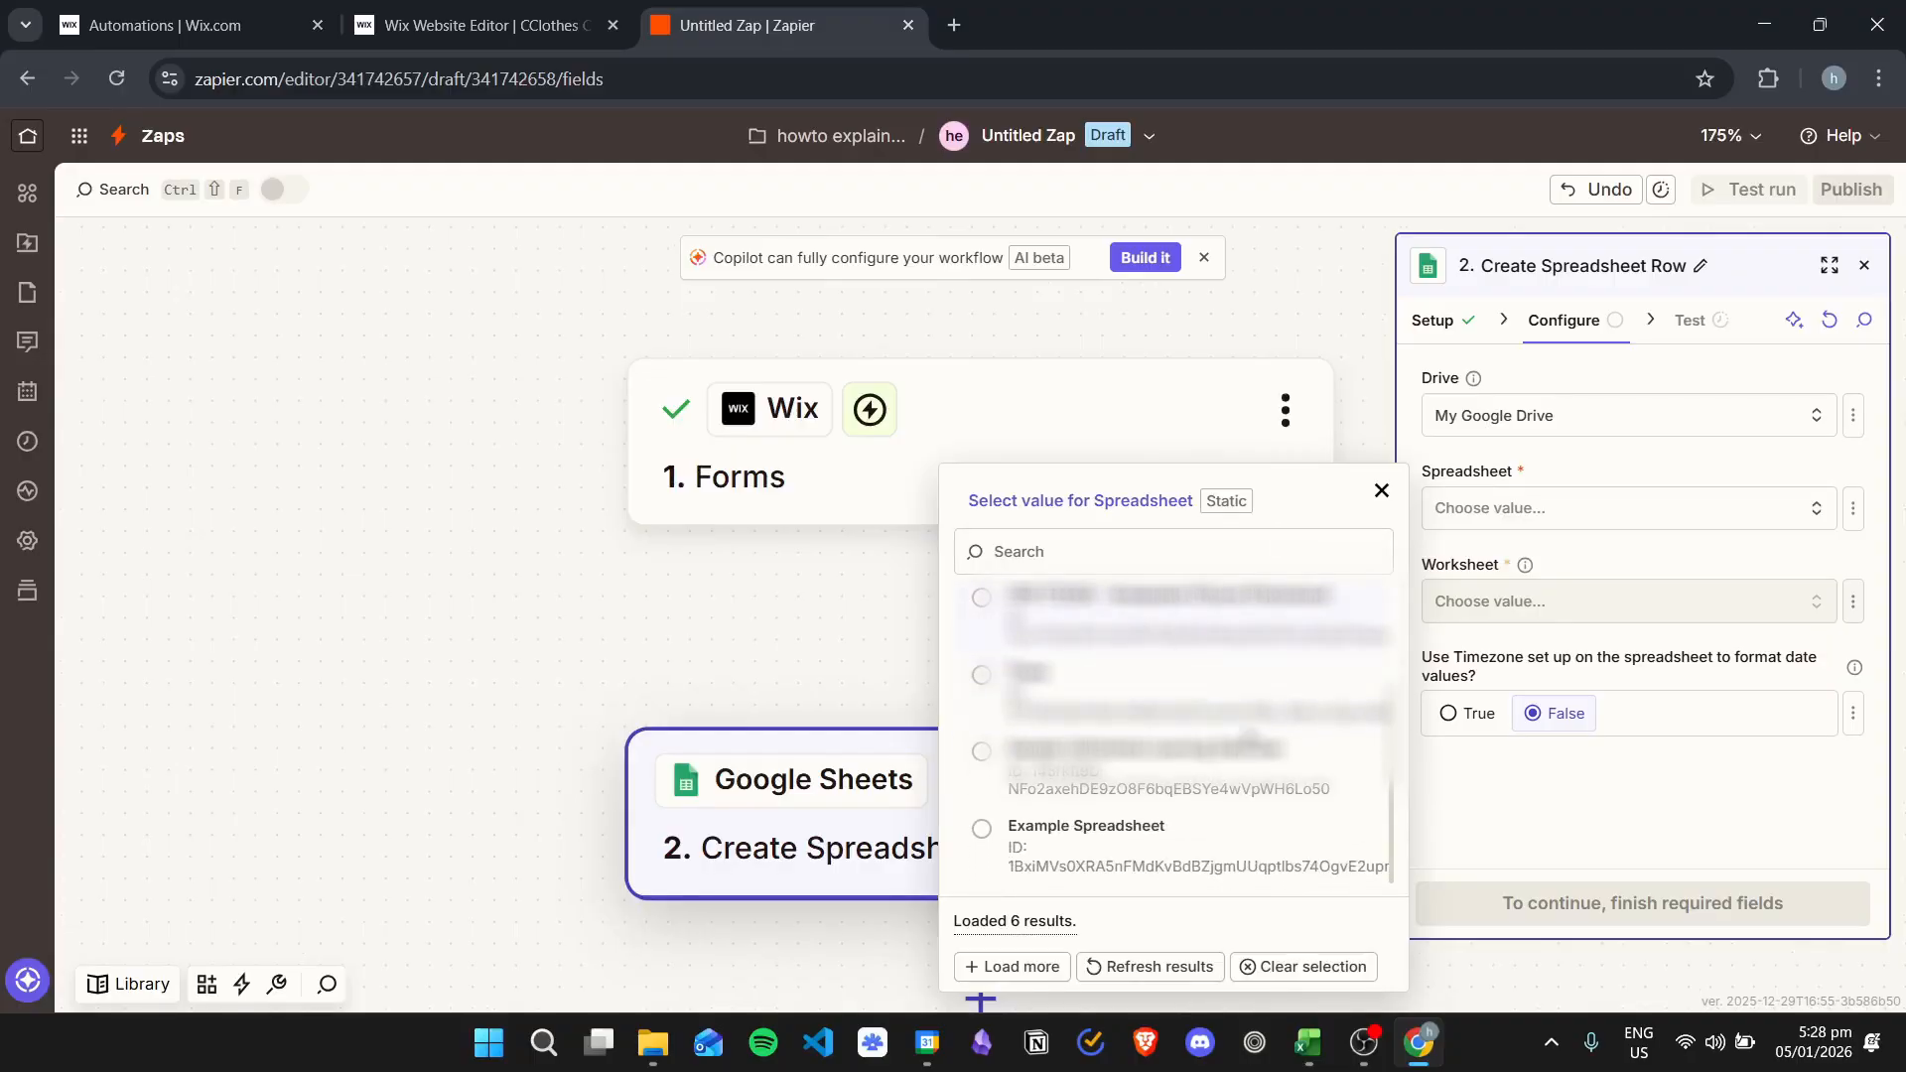
click(1084, 854)
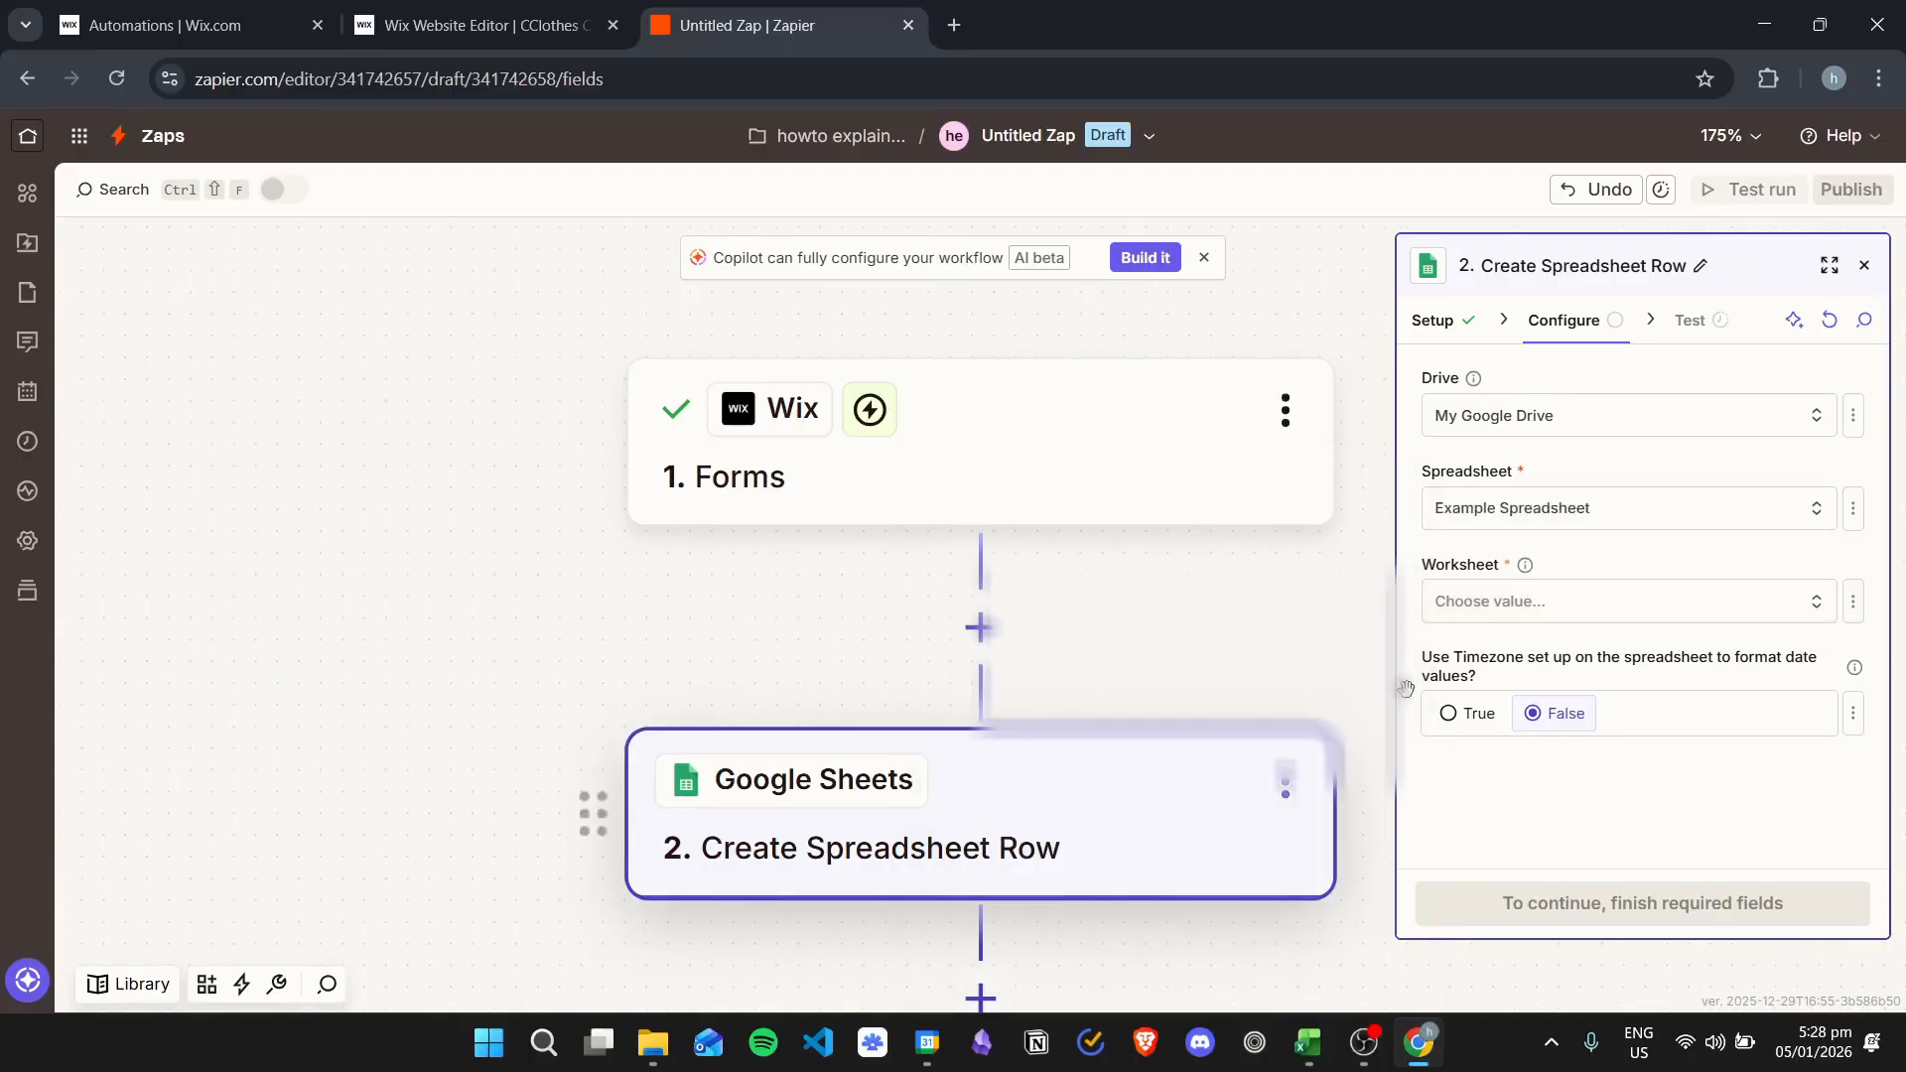
click(1642, 605)
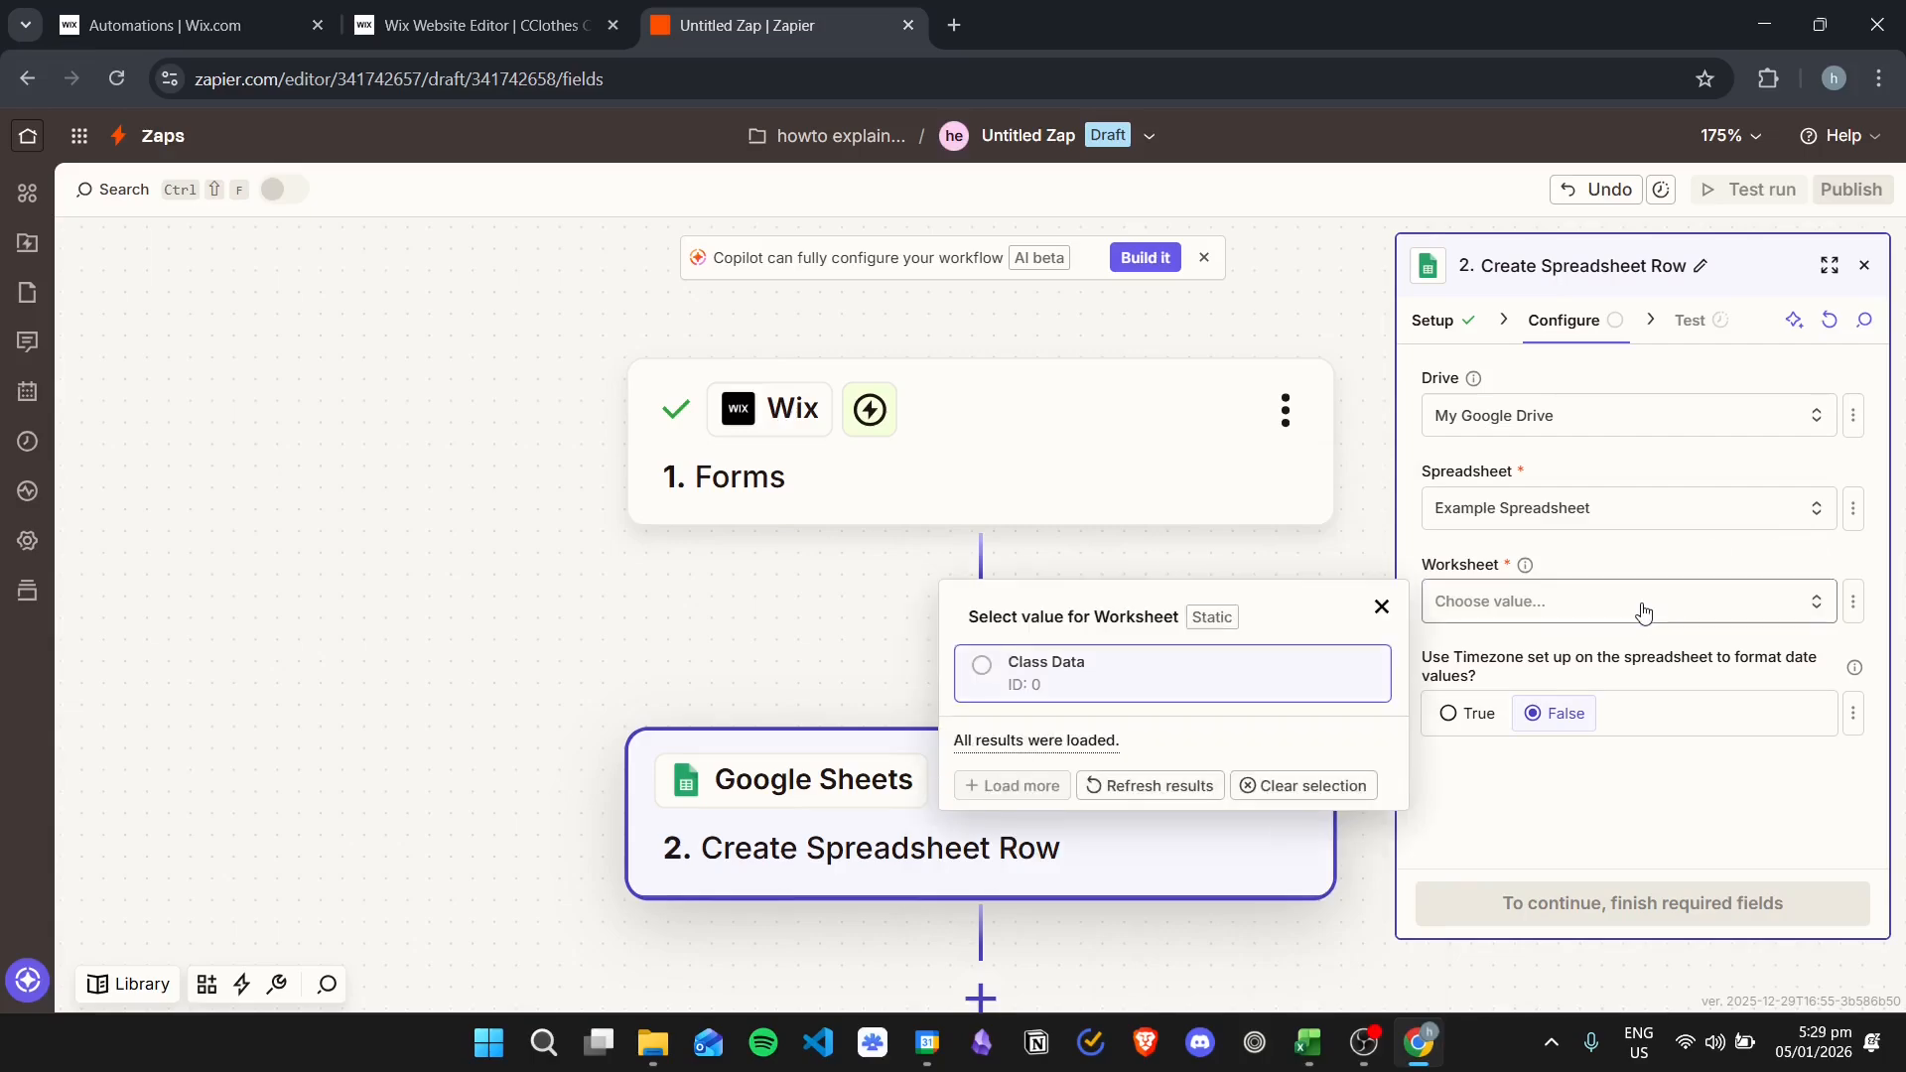
click(1059, 664)
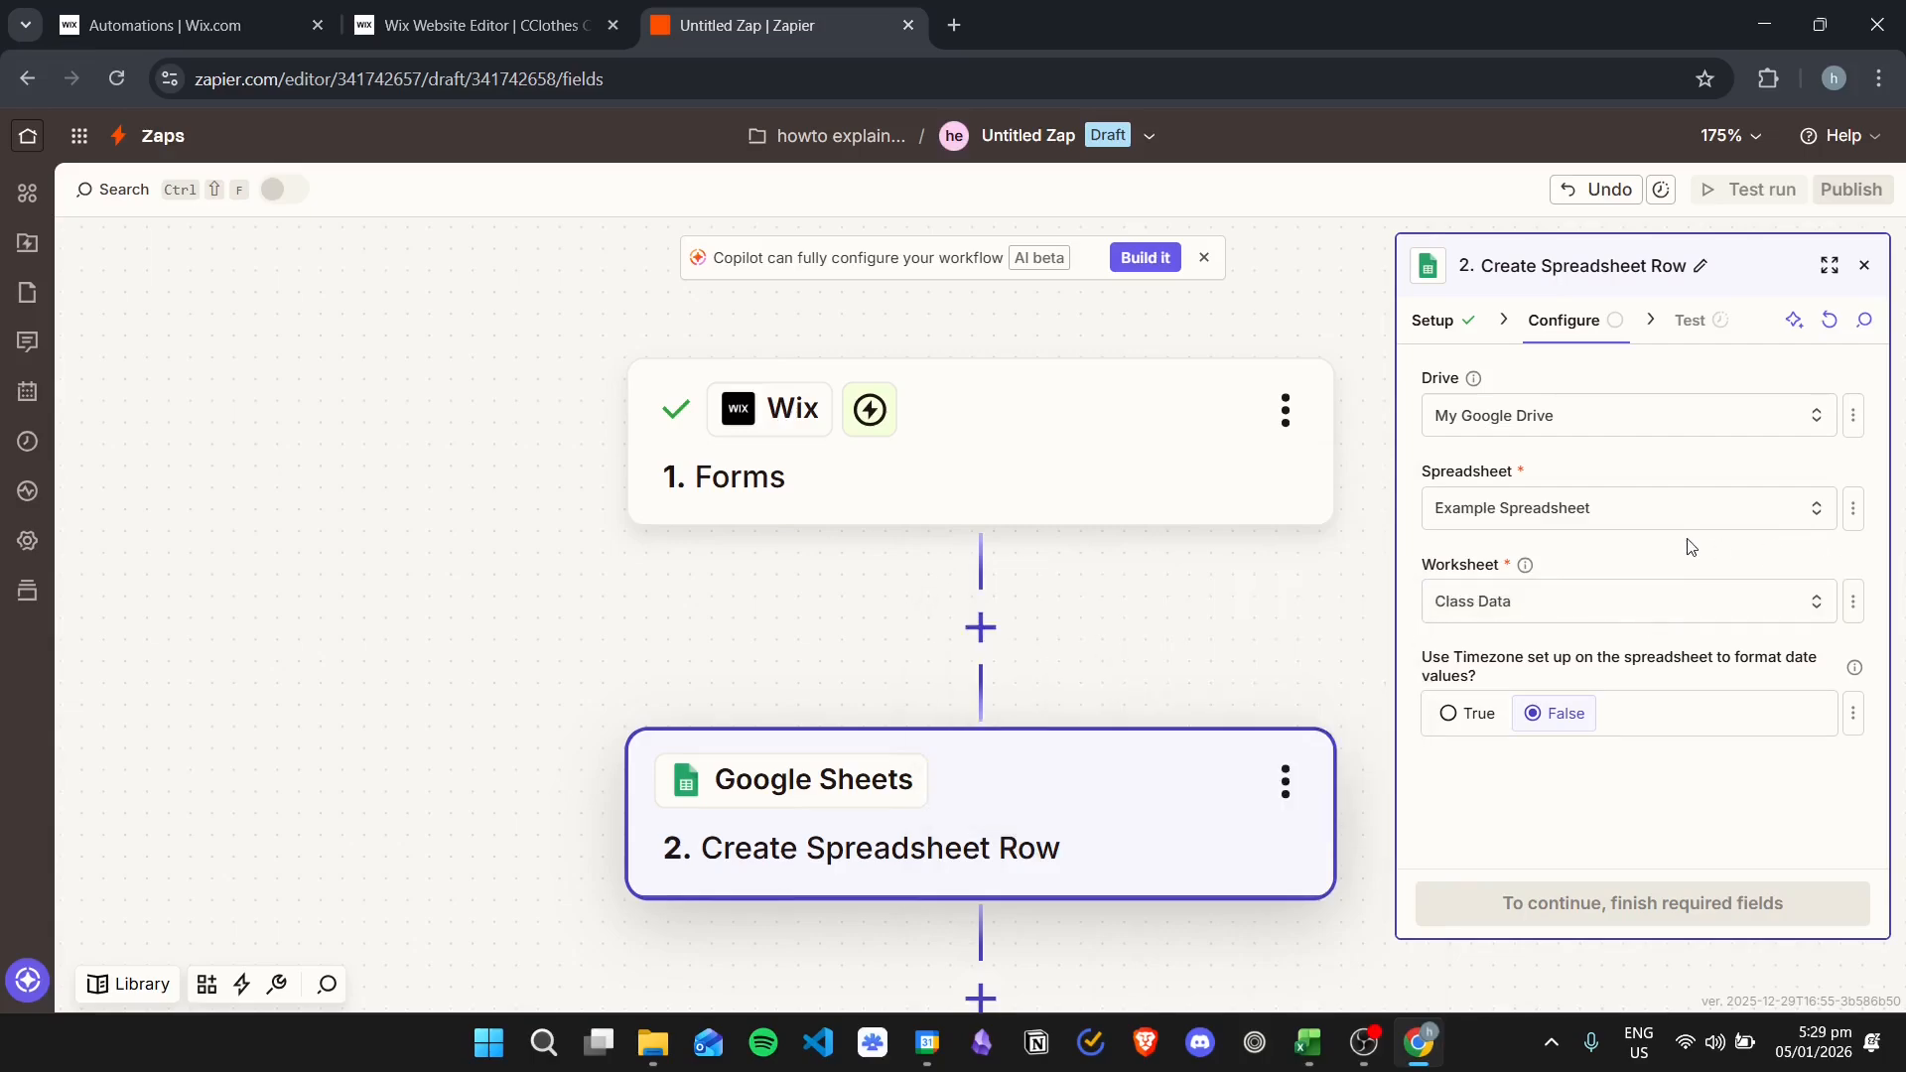
Continue to the test stage, test the Create Spreadsheet Row step, and review its input data and the troubleshooting advice
click(1633, 902)
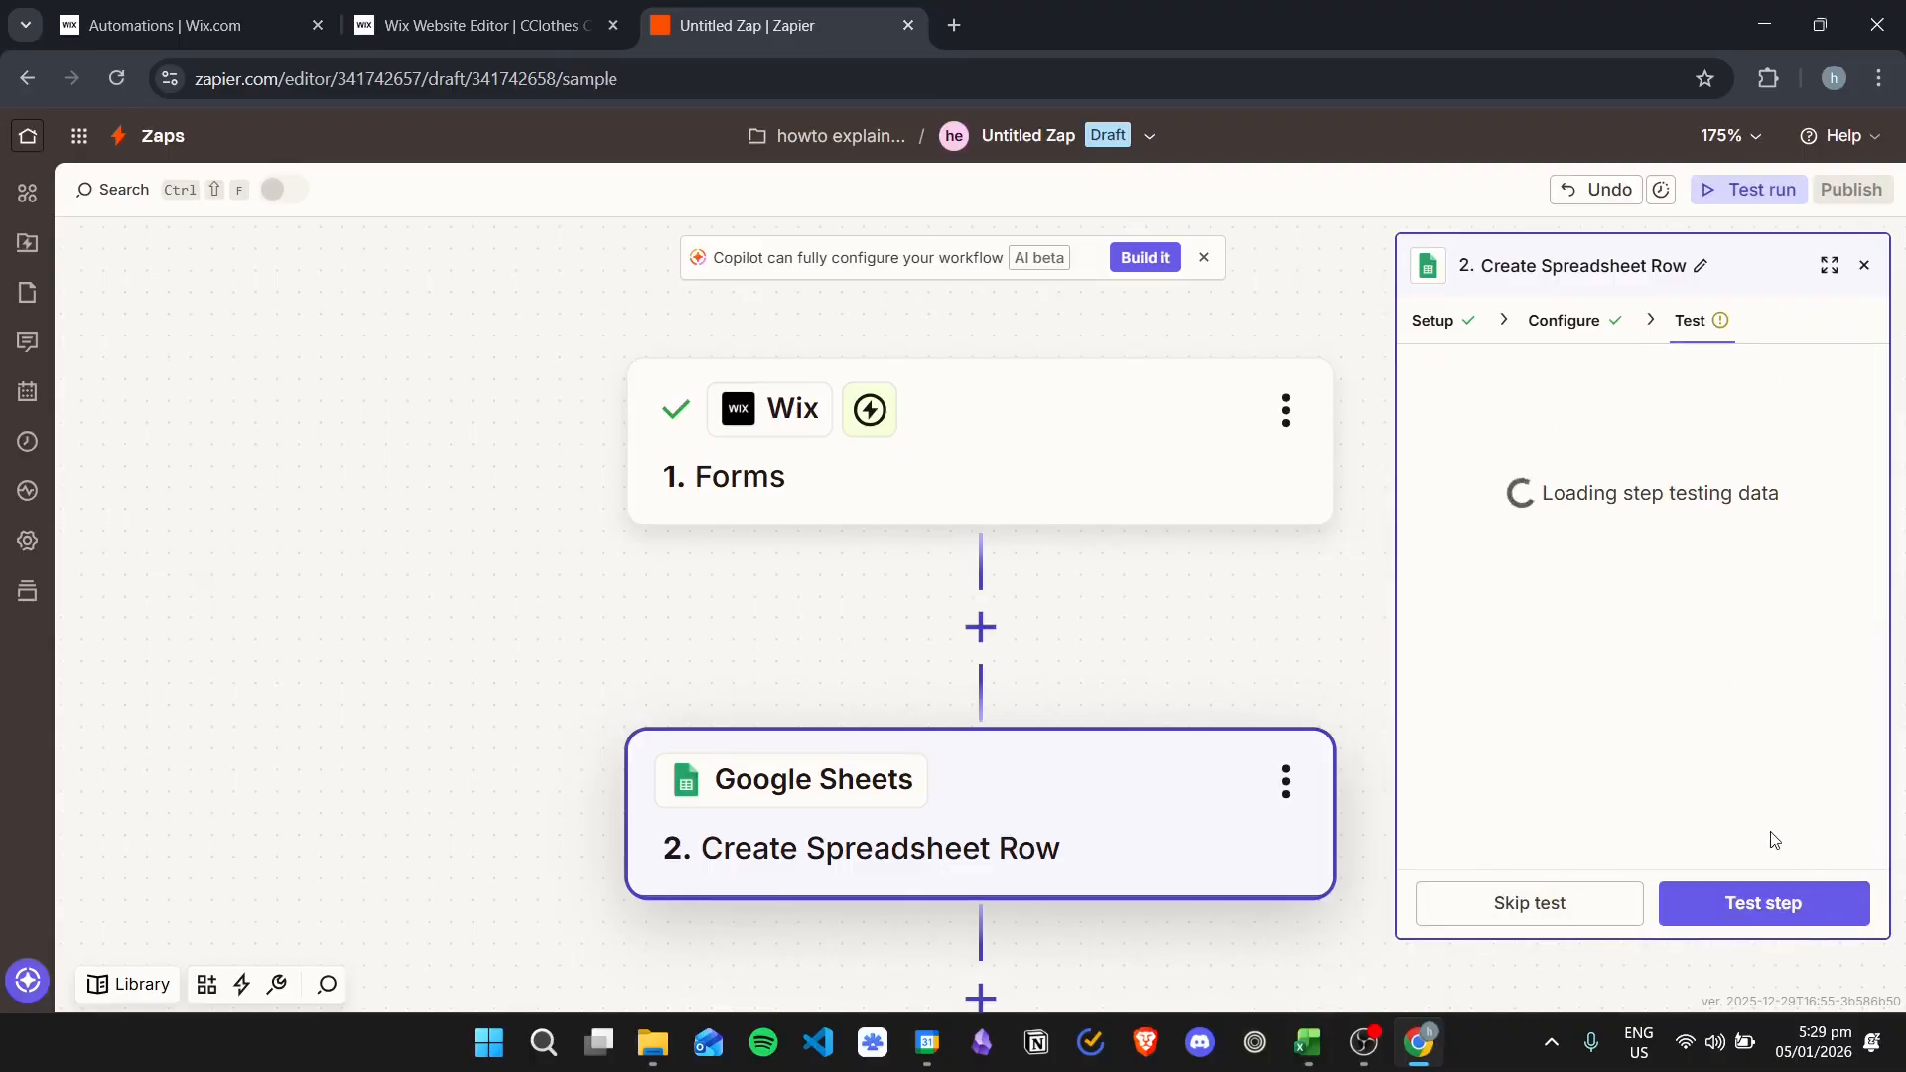
click(1753, 902)
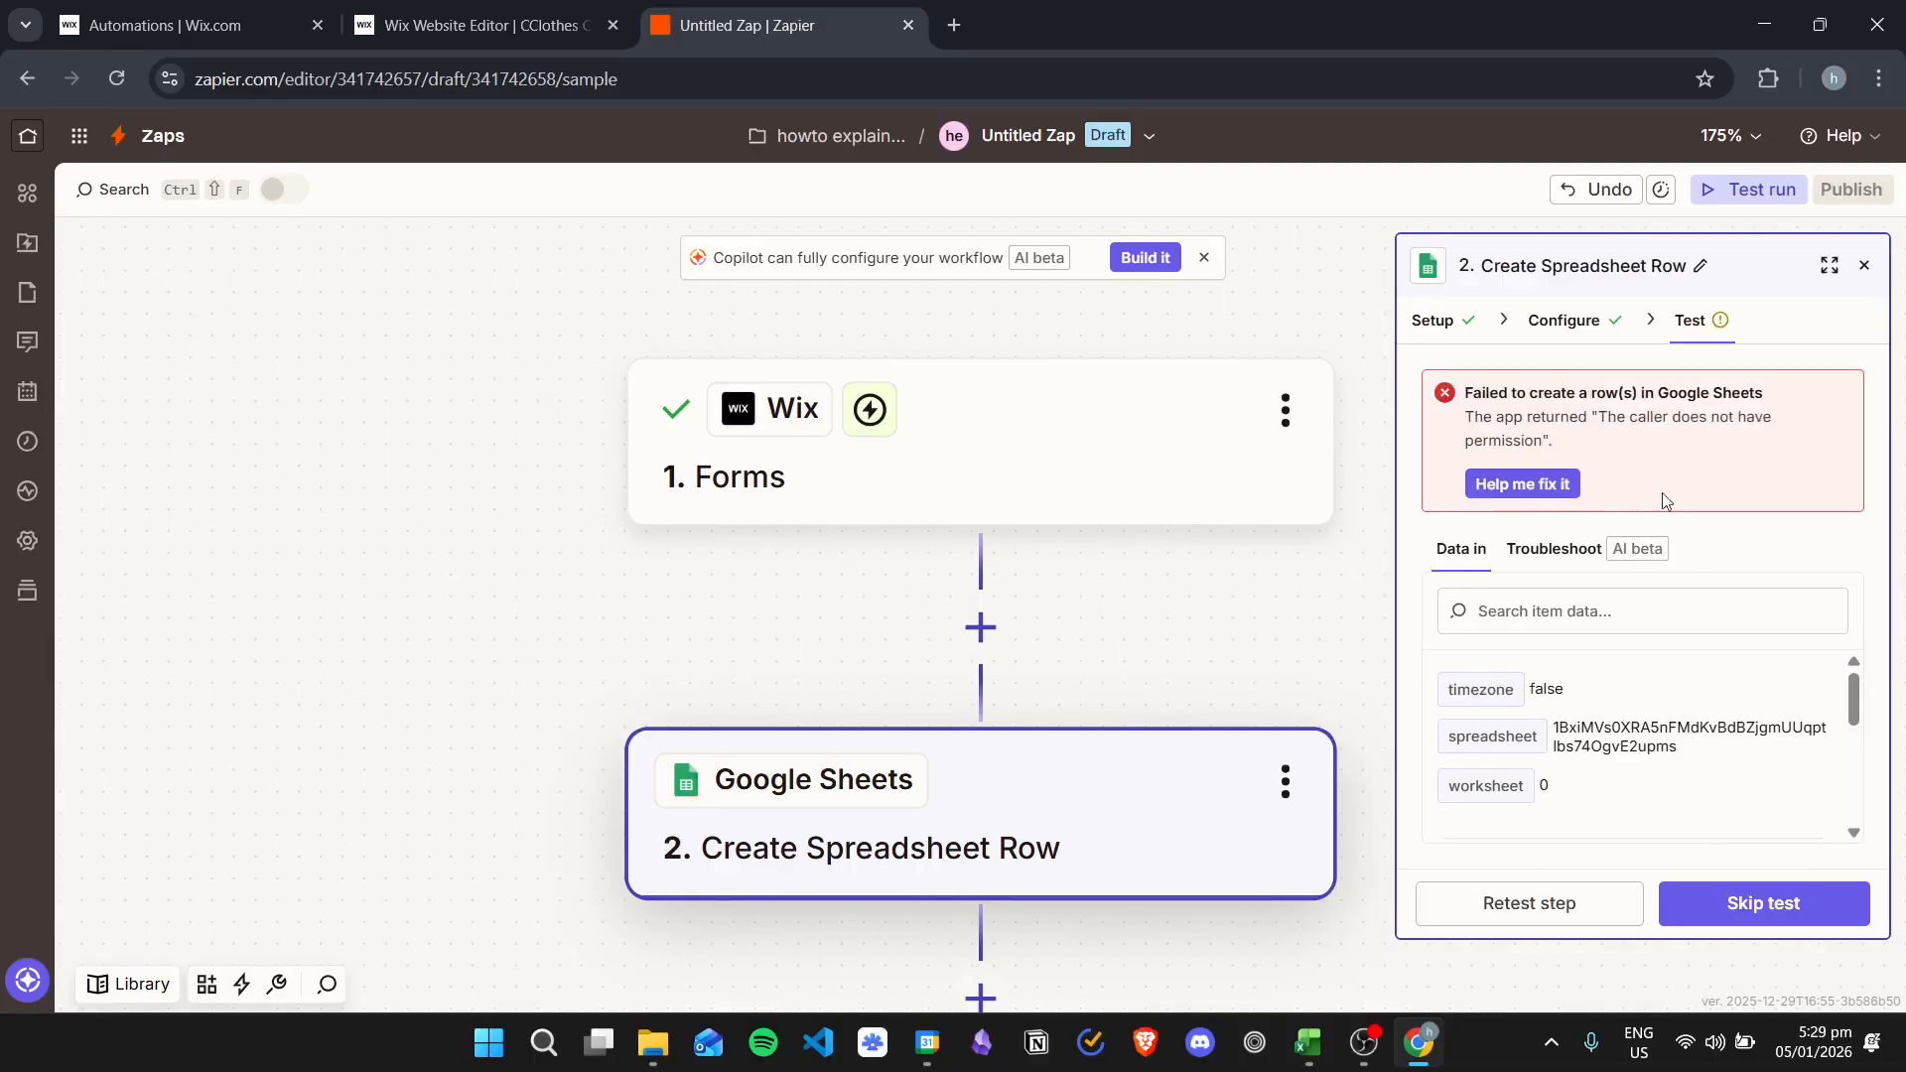
scroll(1672, 702, down, 3)
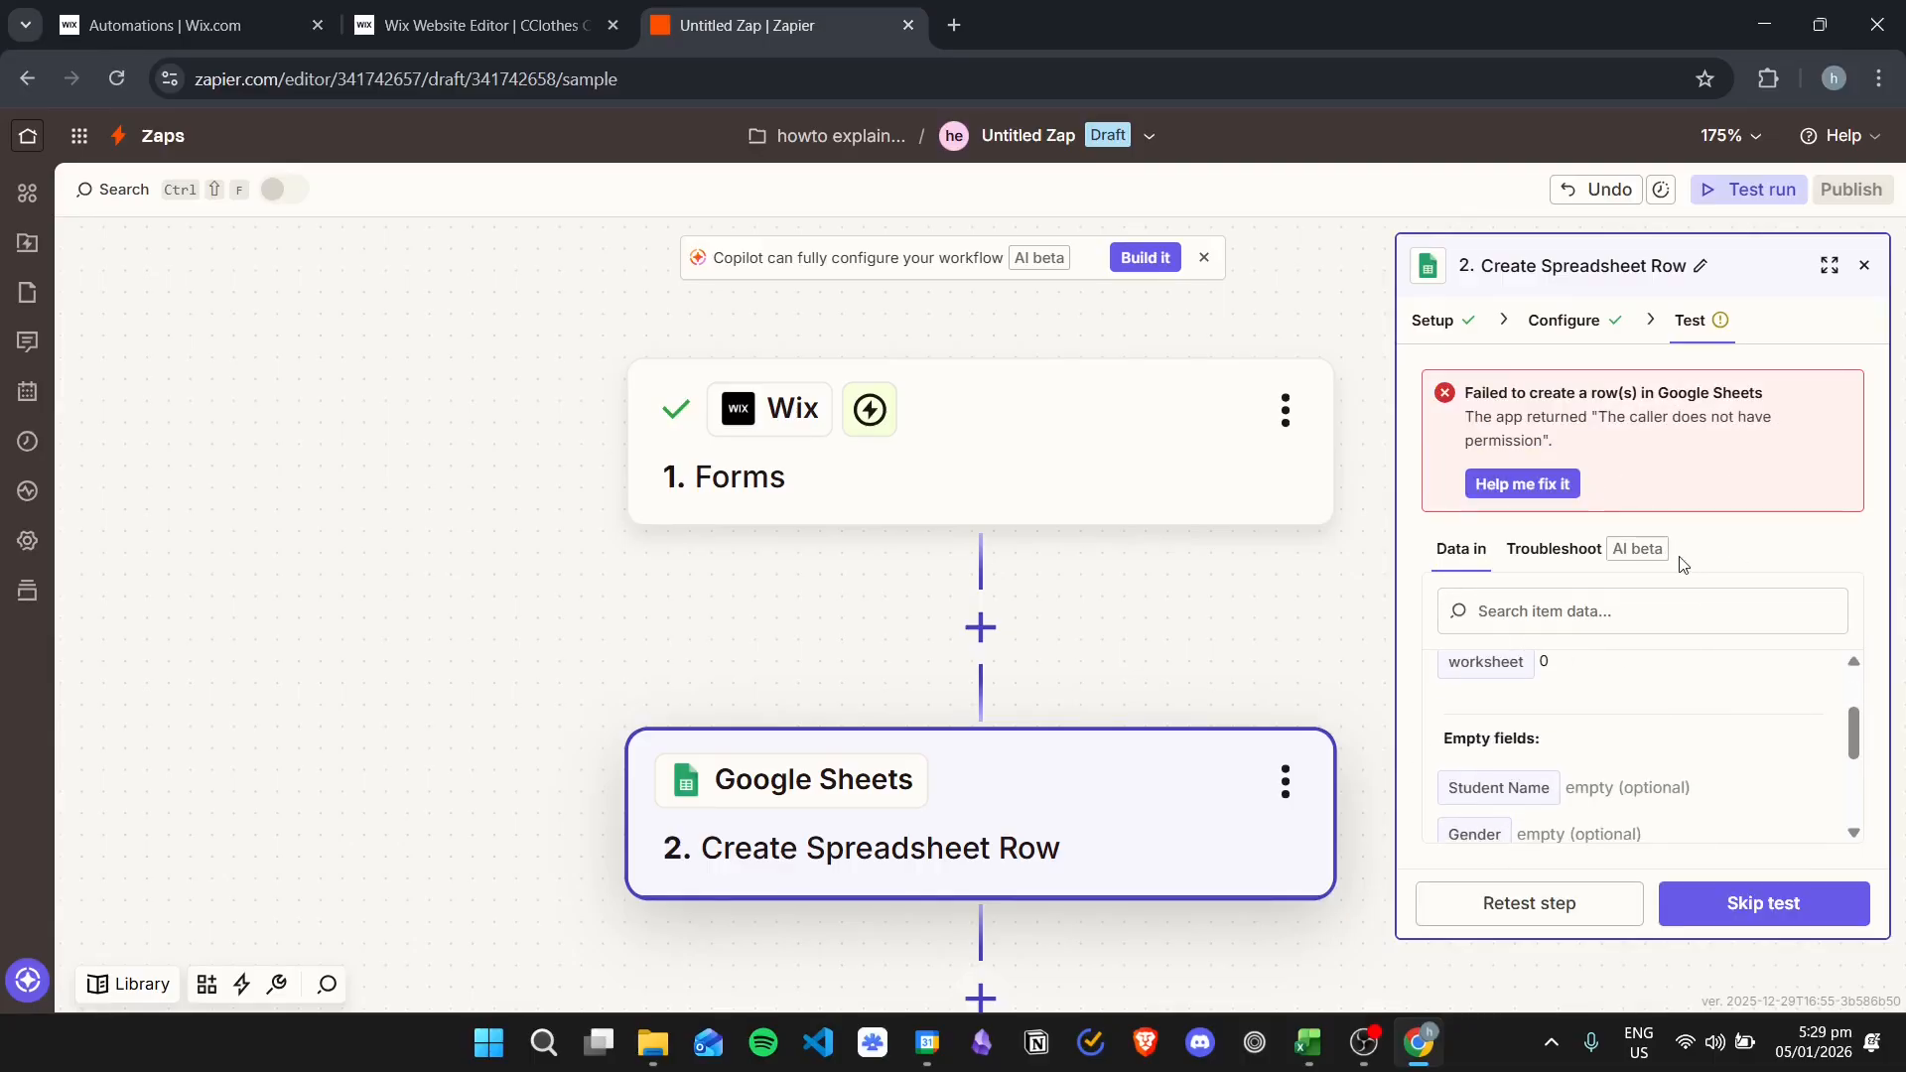
click(1542, 485)
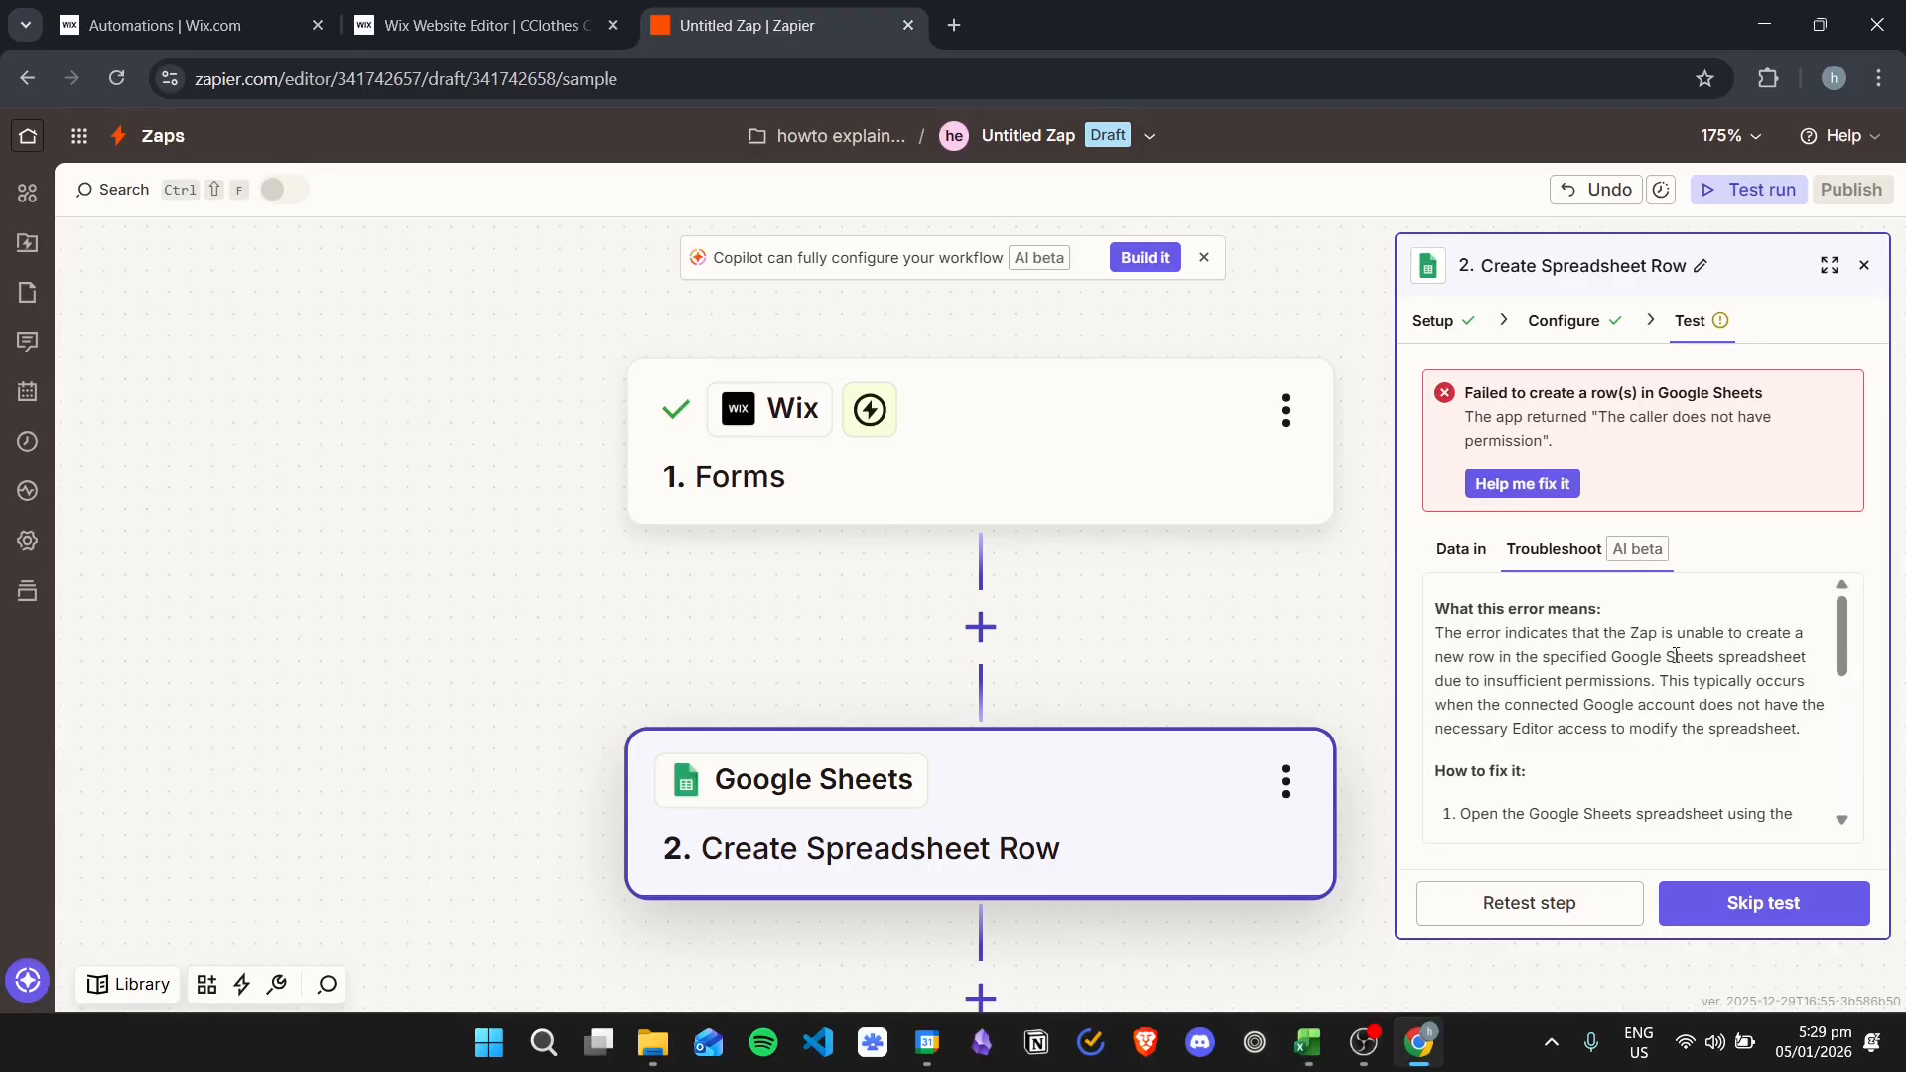
scroll(1699, 676, down, 4)
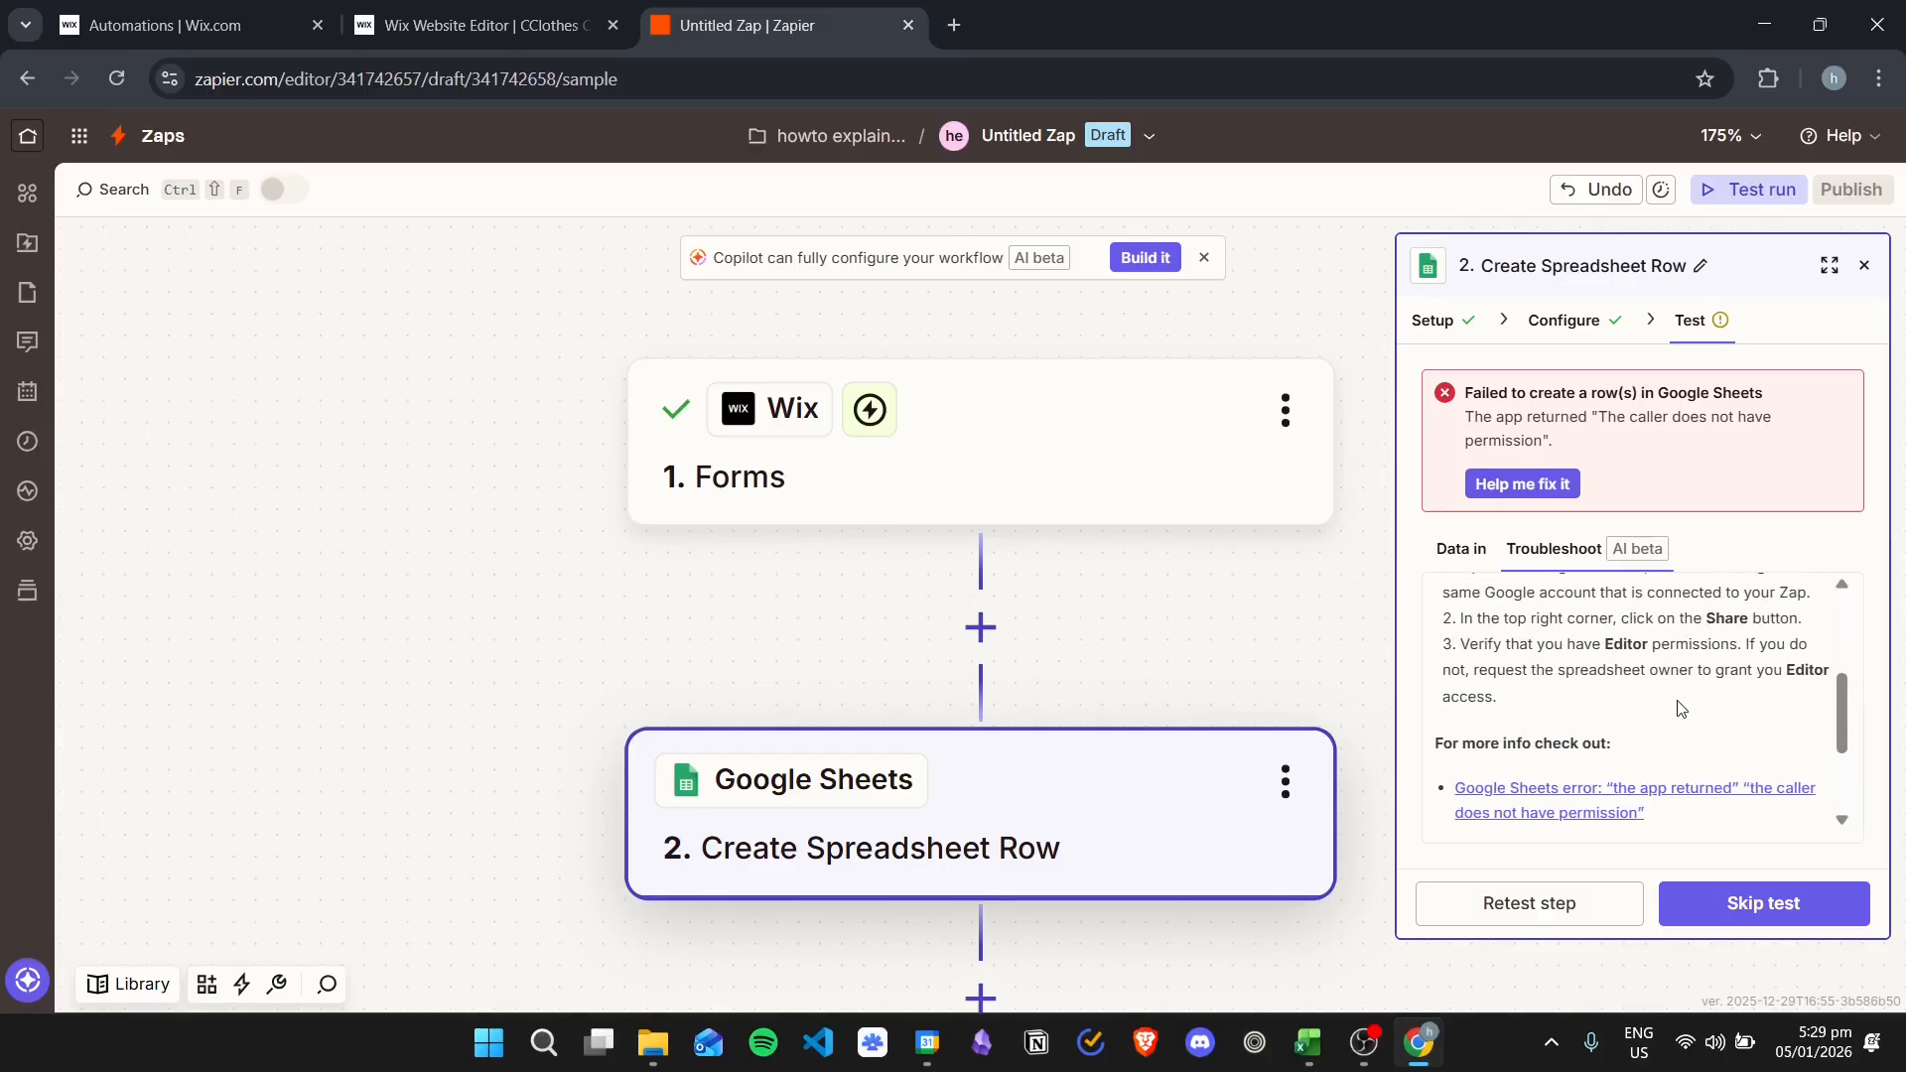
scroll(1681, 708, down, 3)
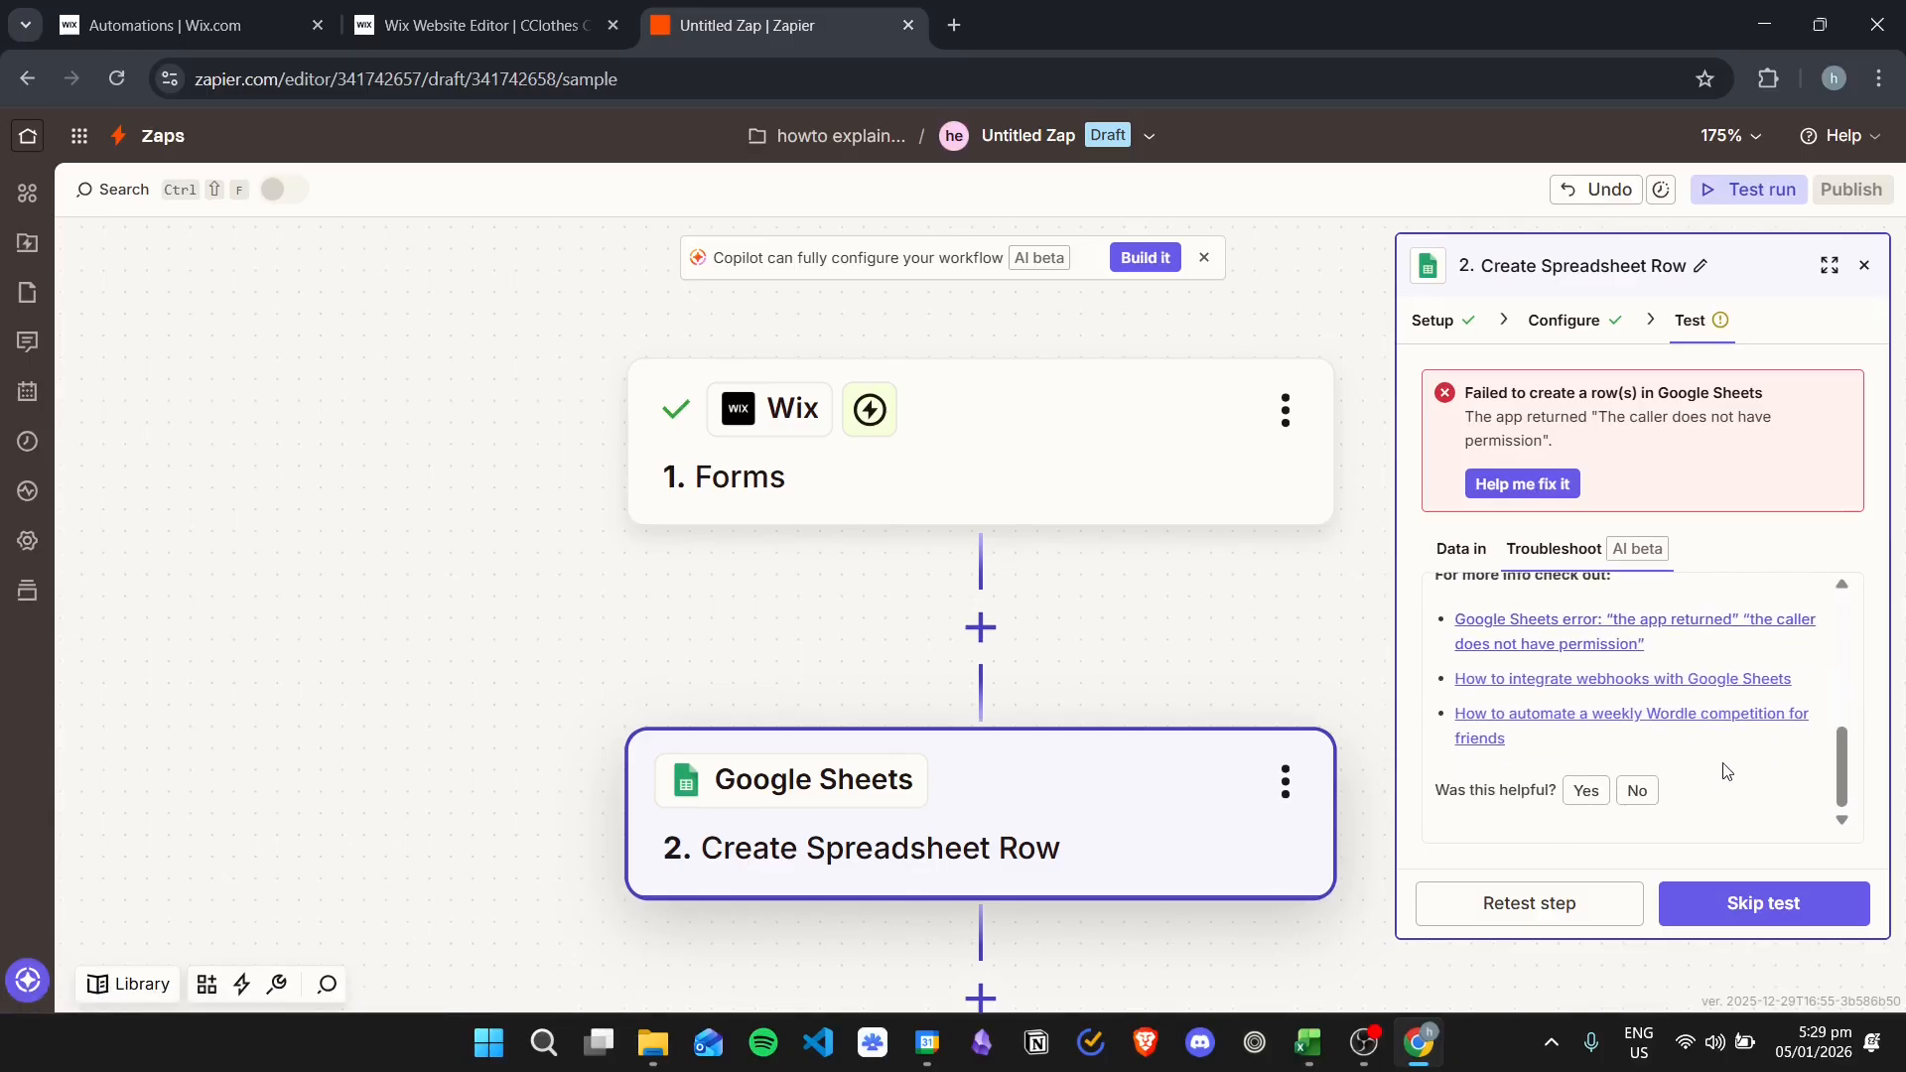
scroll(1727, 772, up, 7)
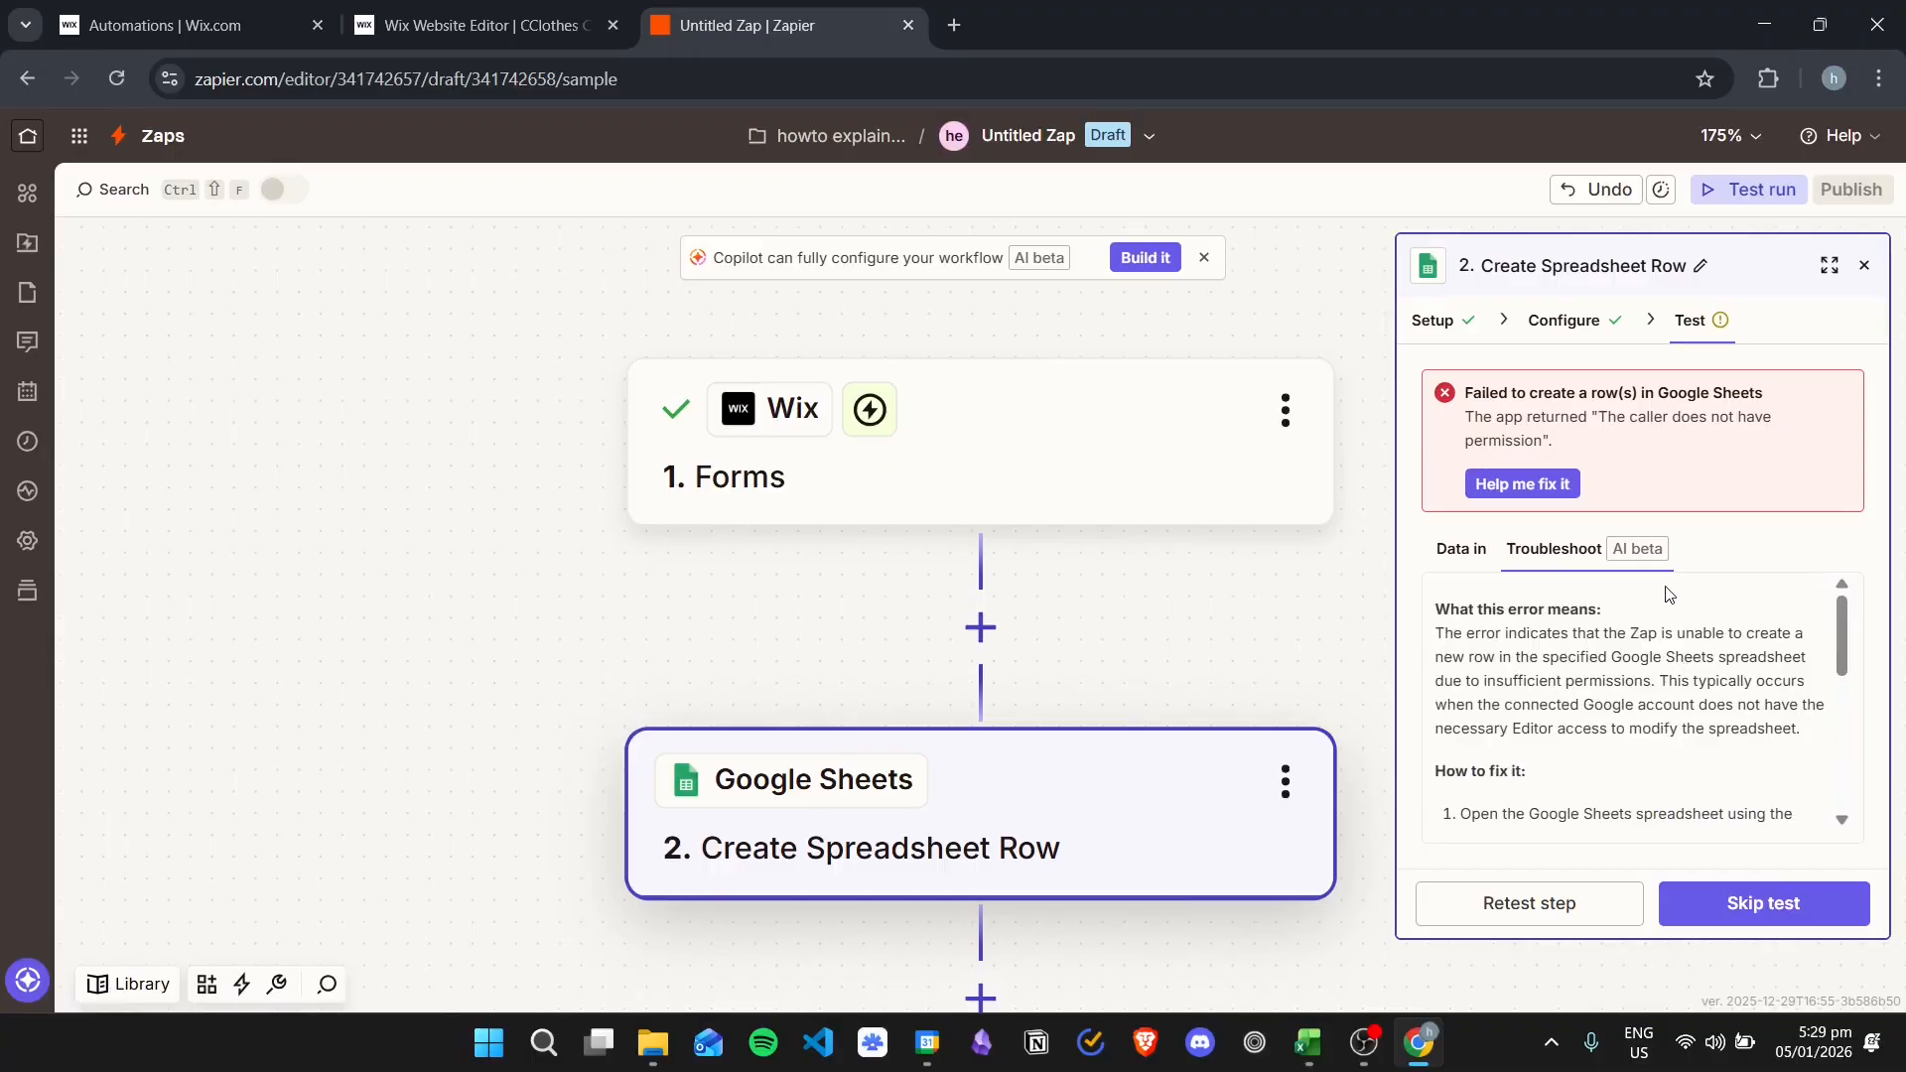
Search the web for google sheets in a new browser tab and open a new blank Google Sheets spreadsheet
click(954, 25)
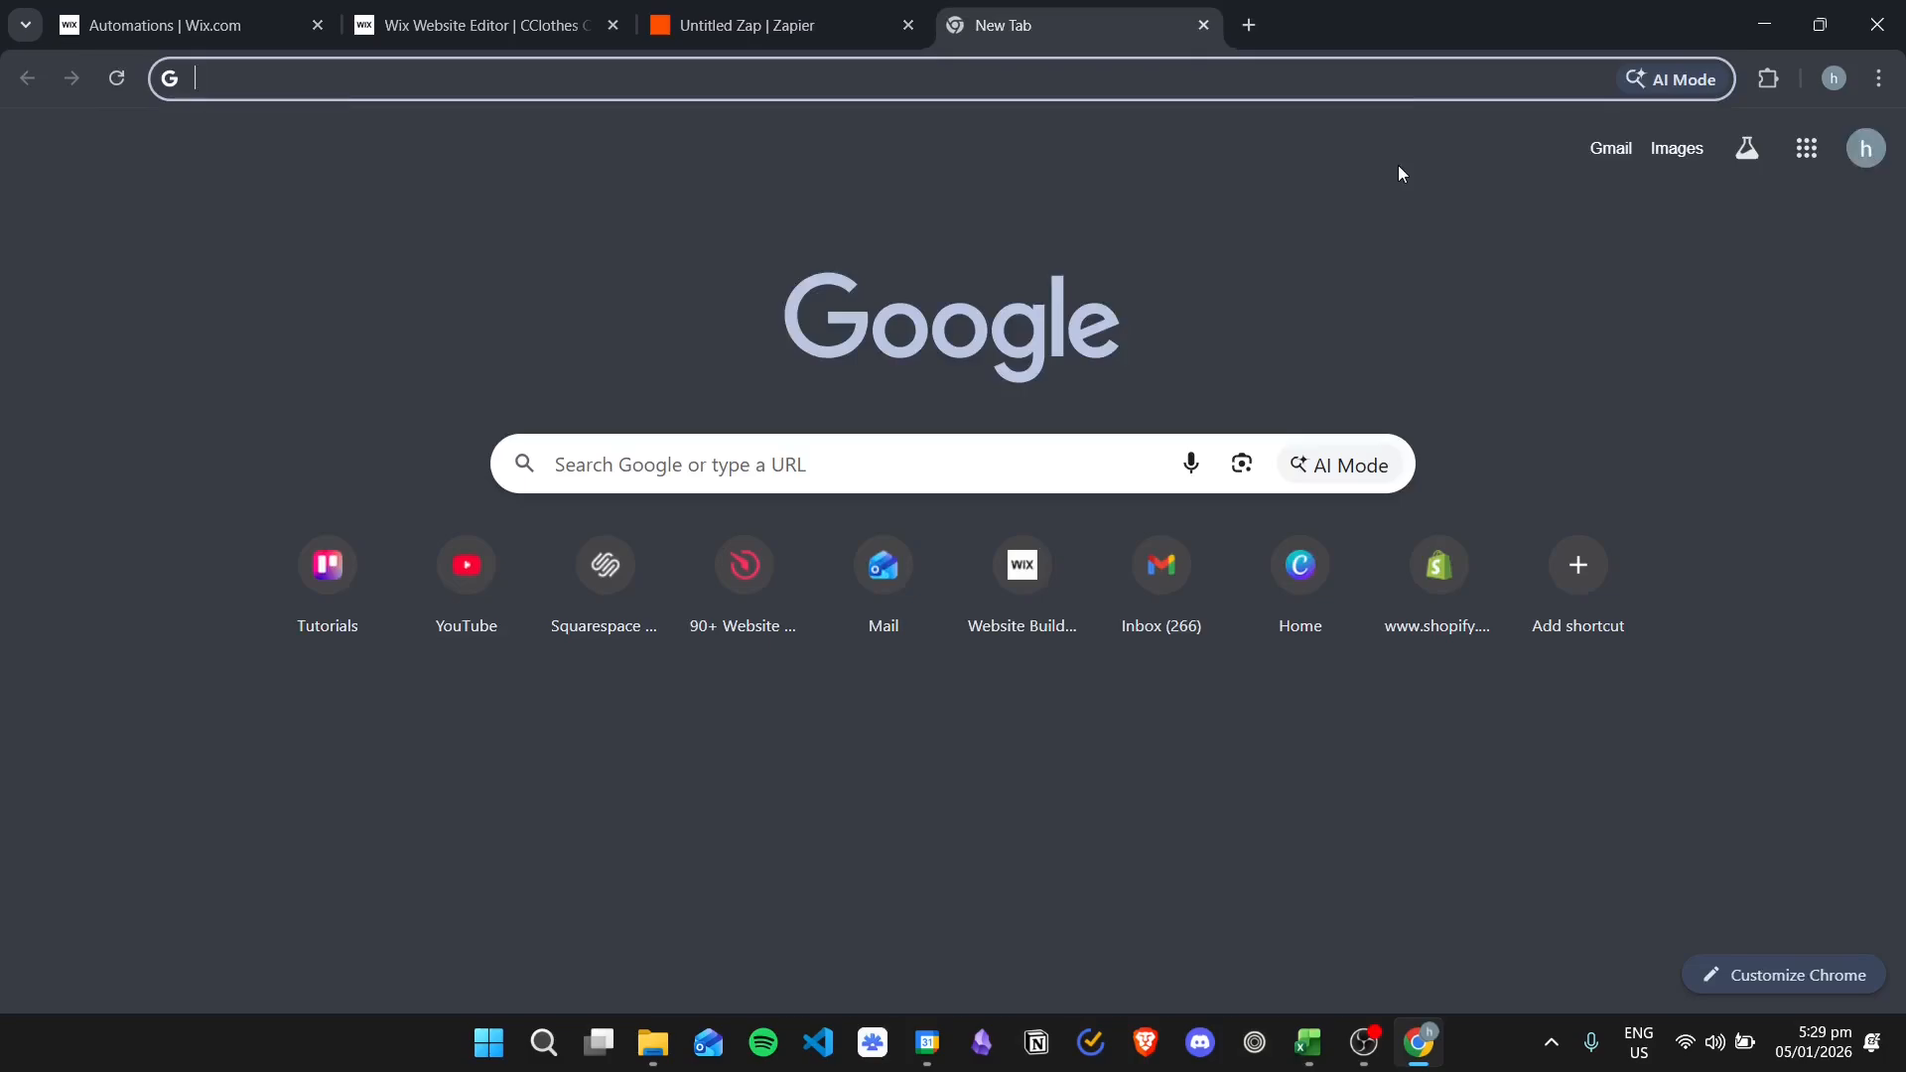
text(google sheets)
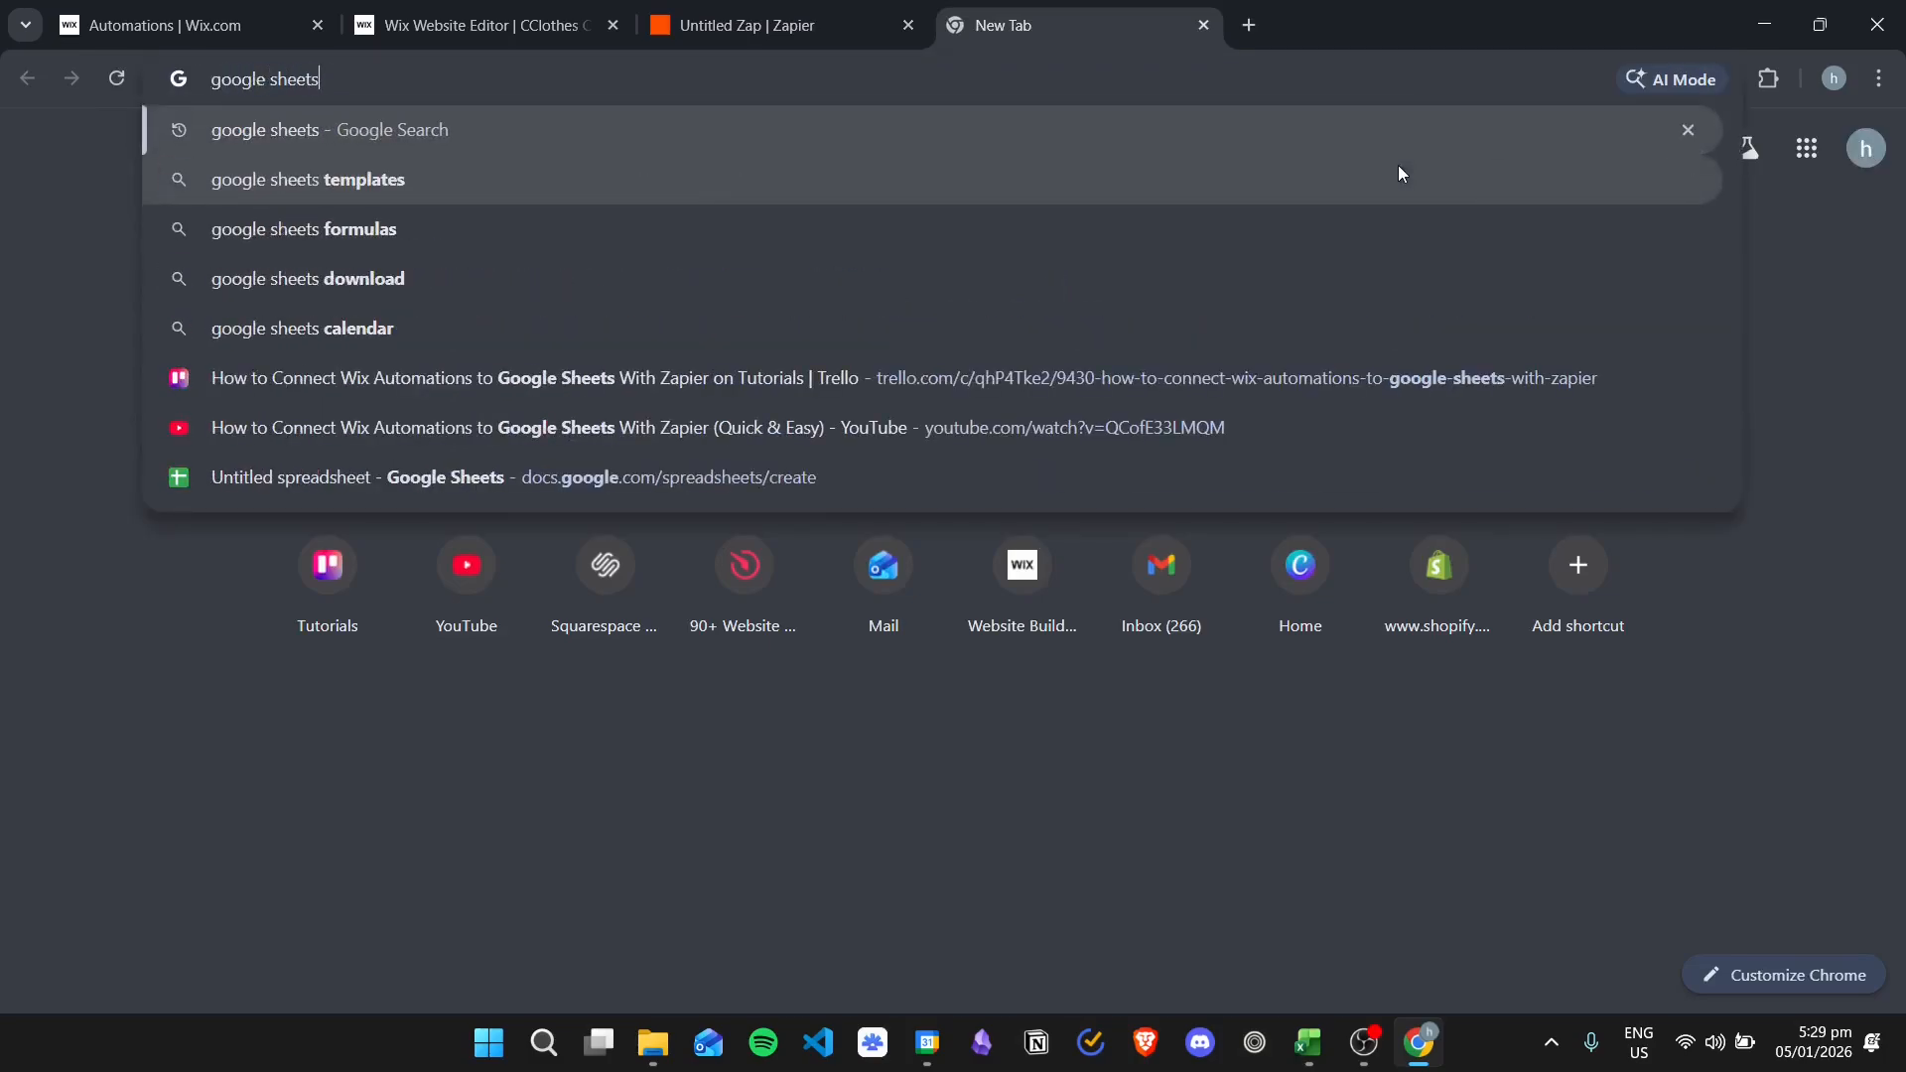
key(Return)
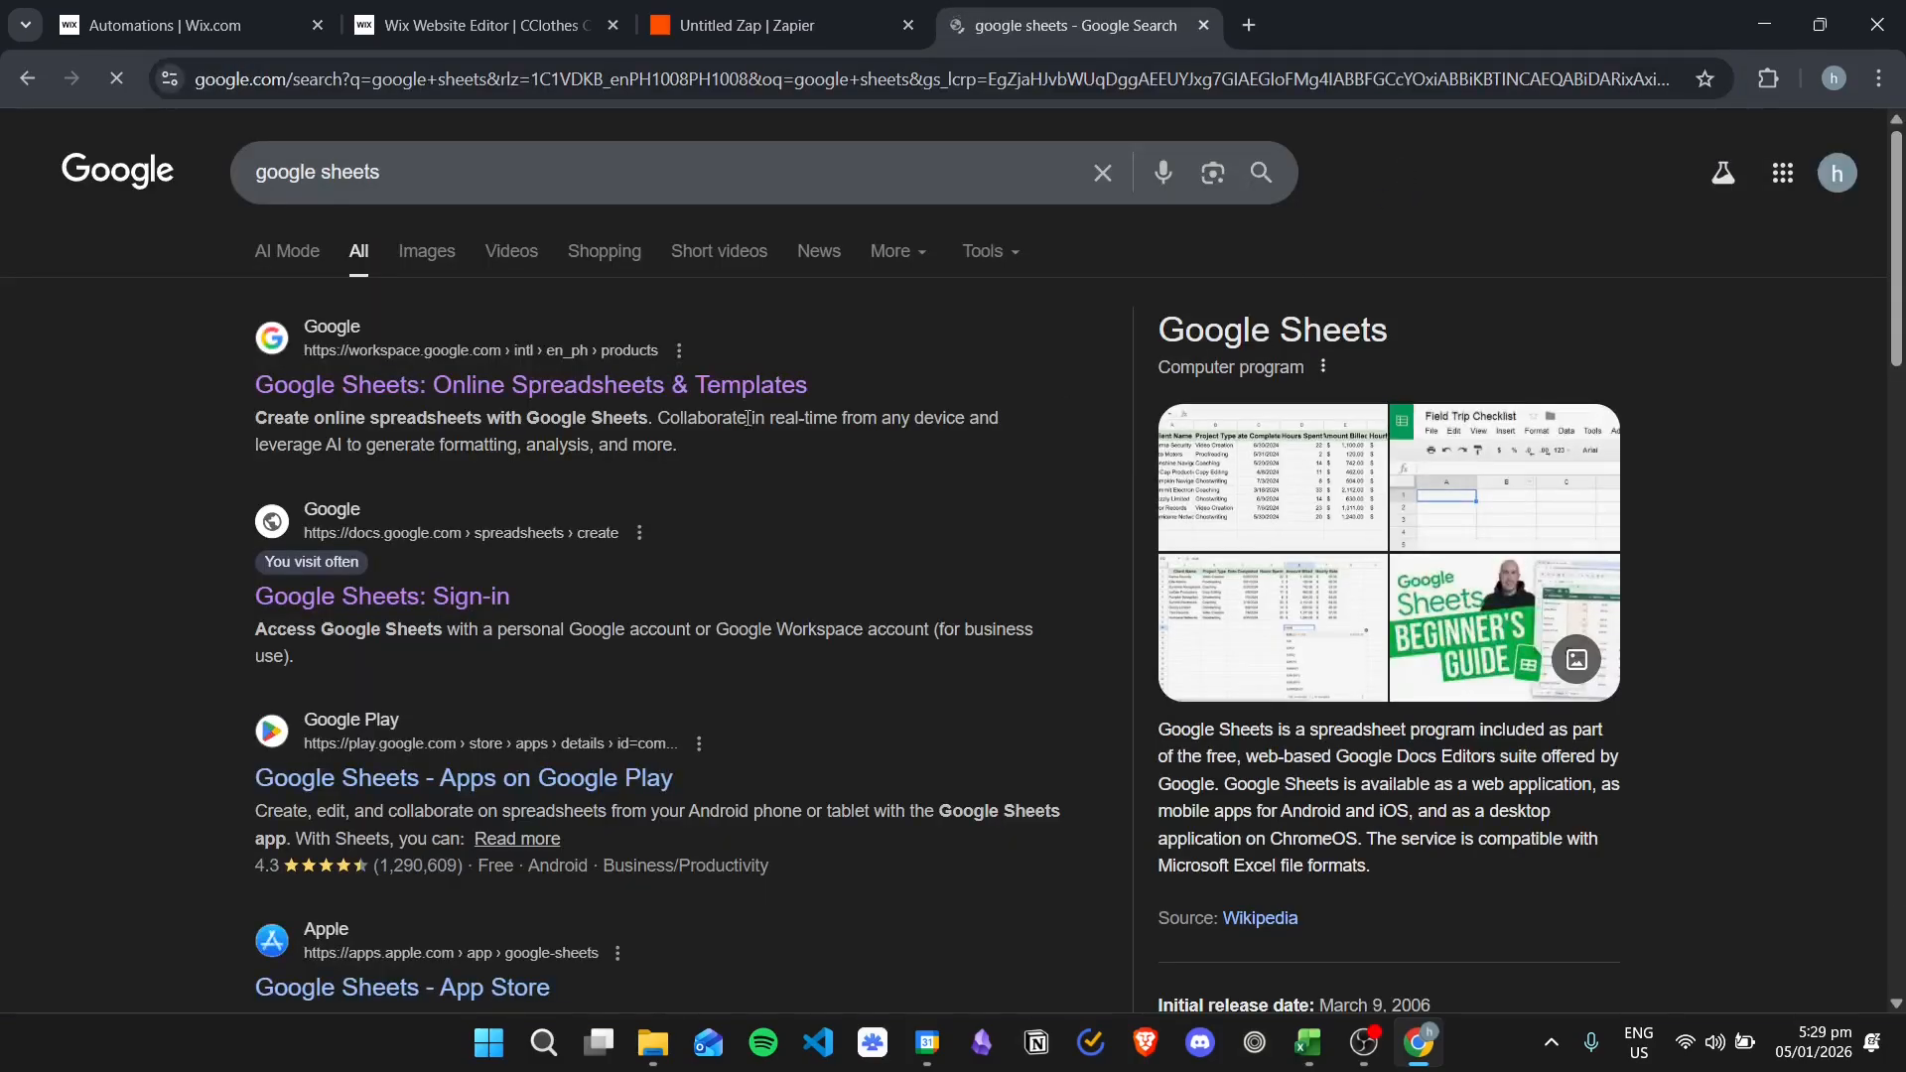
click(580, 385)
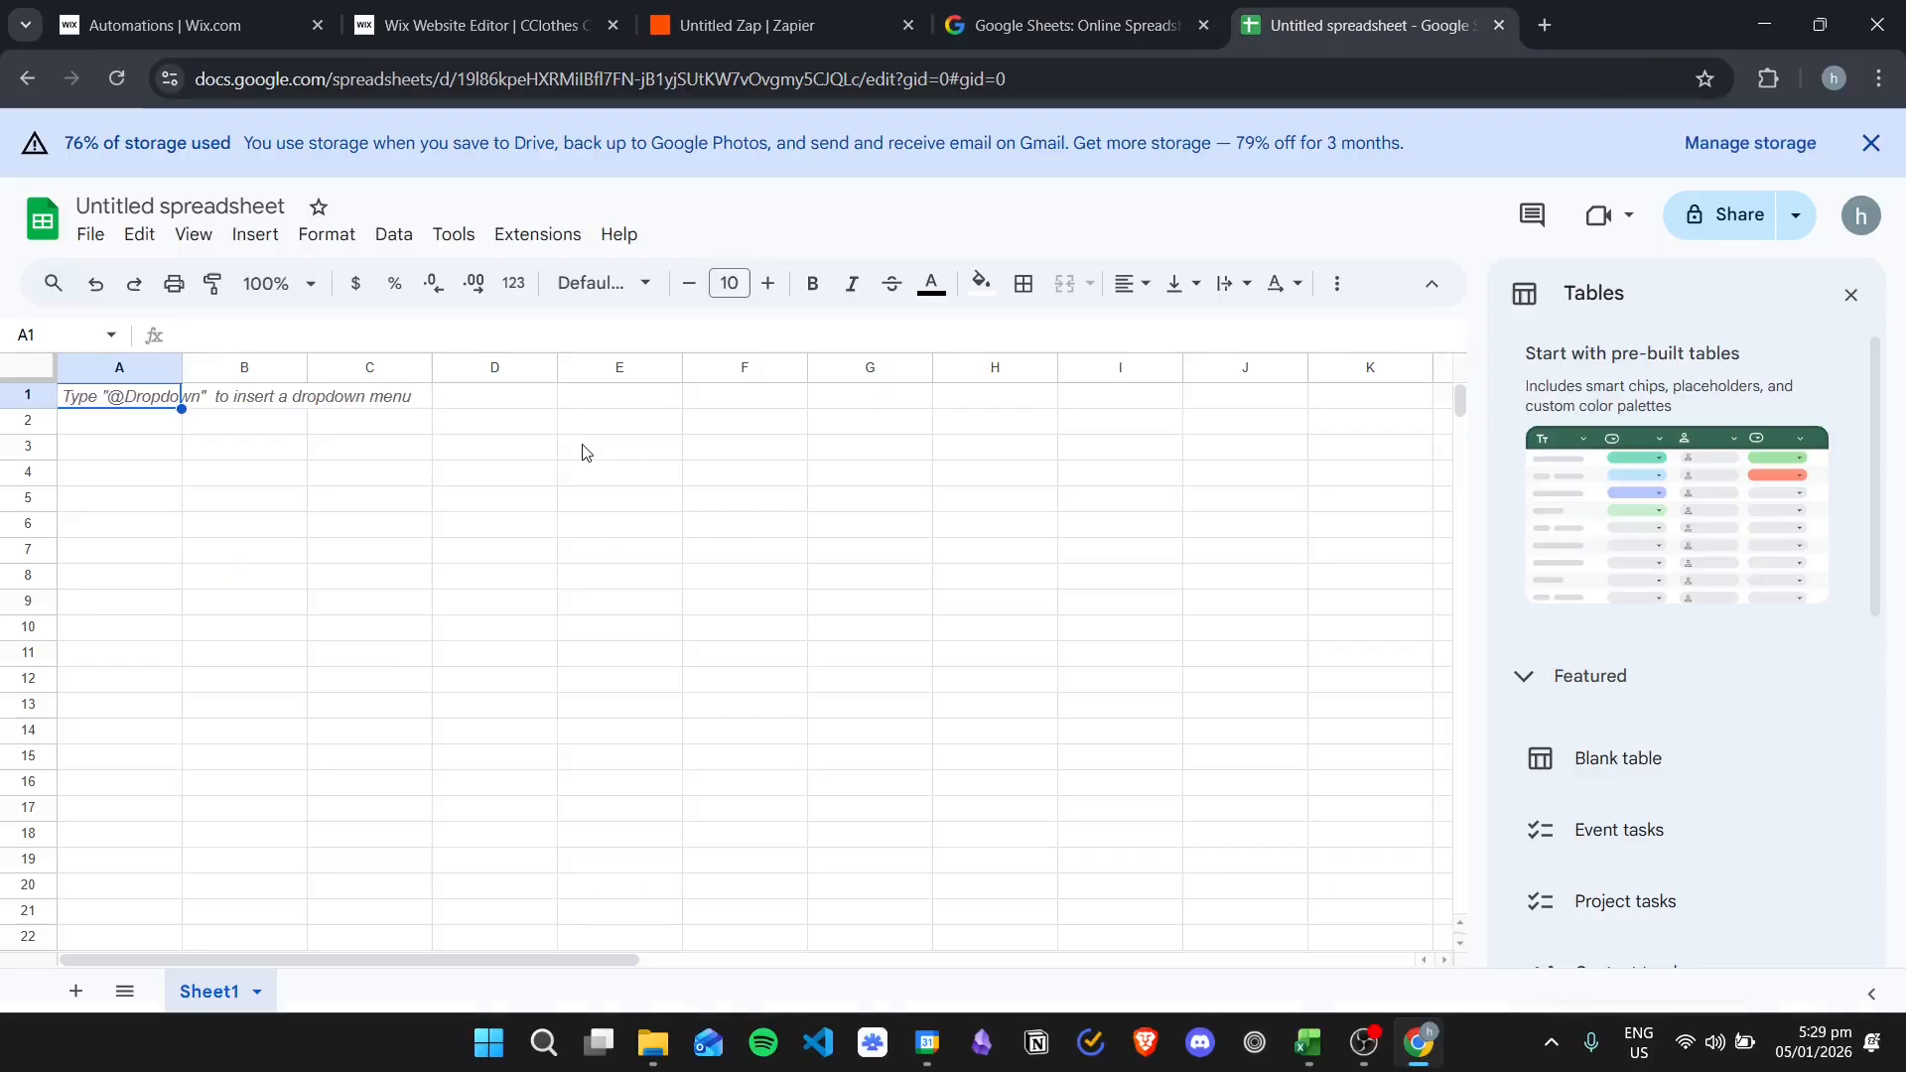
Rename the blank spreadsheet as Wix to Google Sheets, leaving cell A1 empty
text(+)
key(BackSpace)
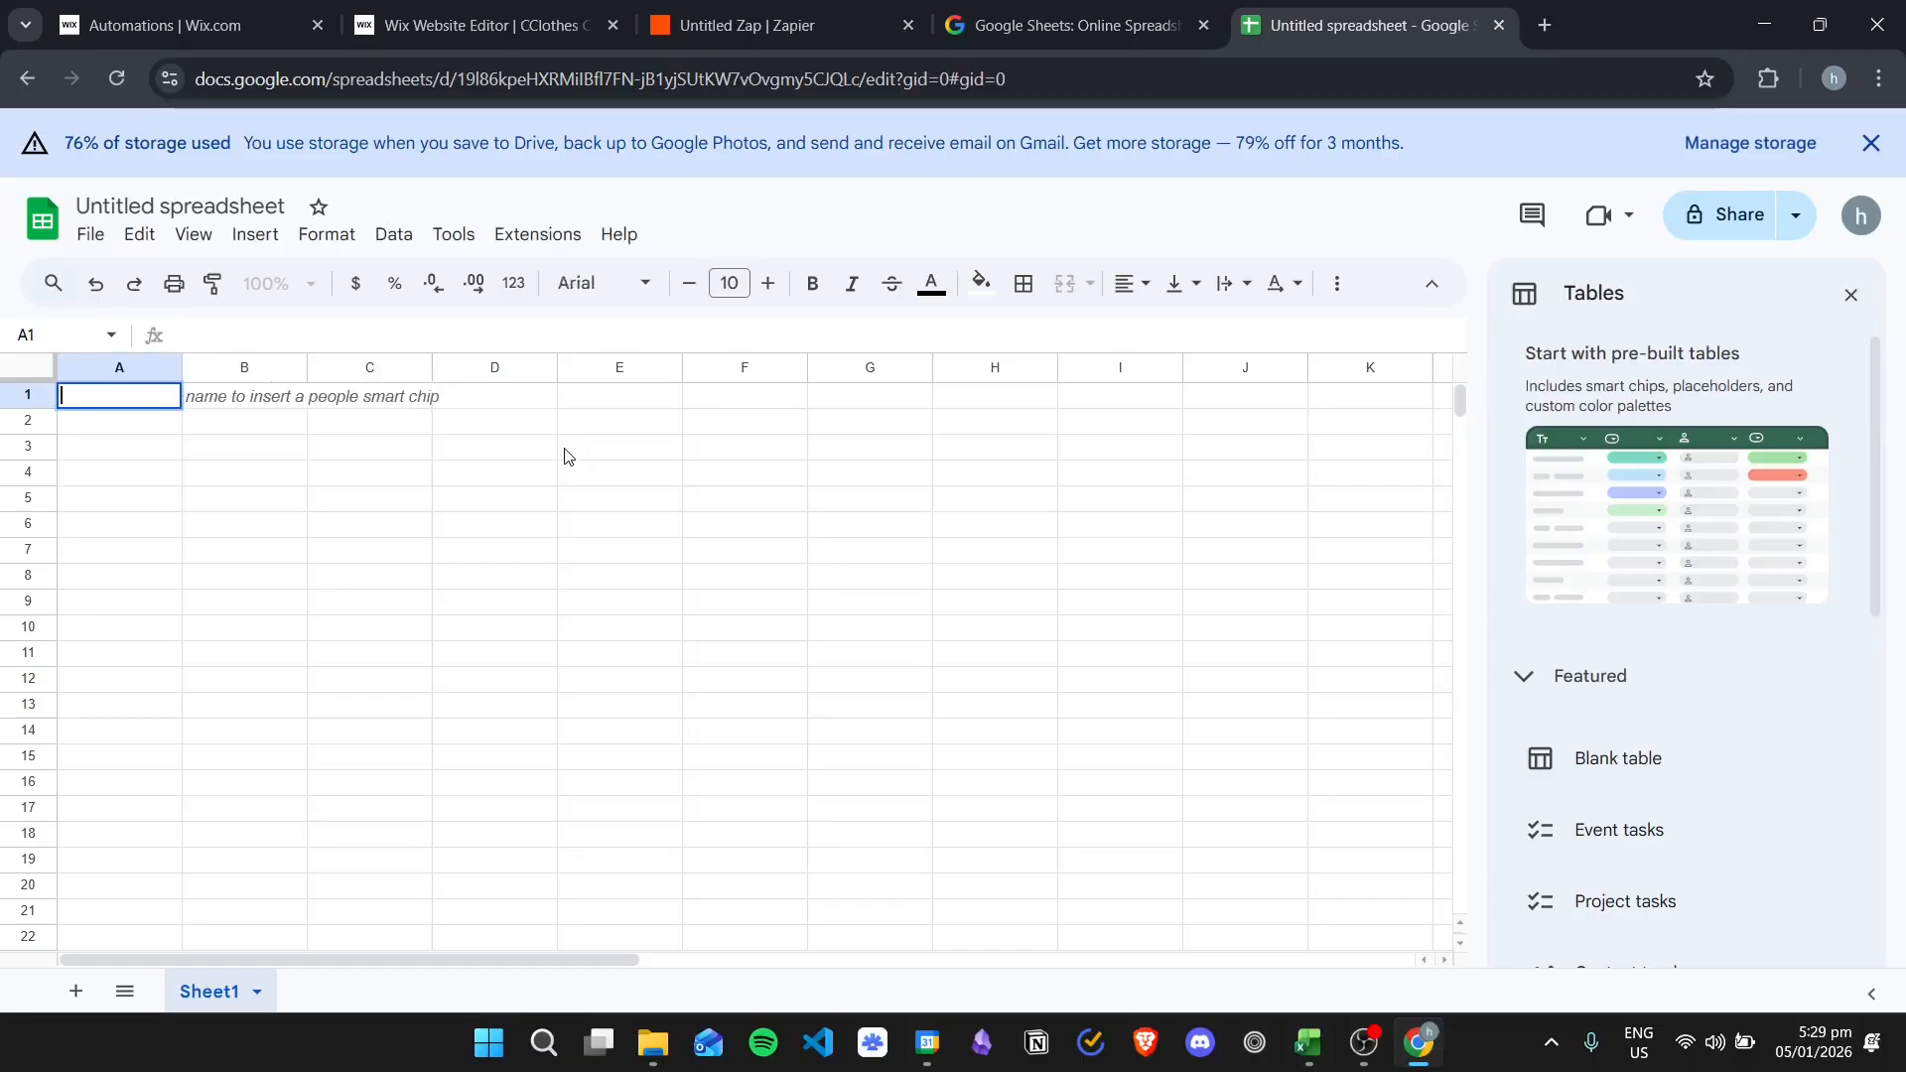
click(226, 208)
text(Wix to Goo)
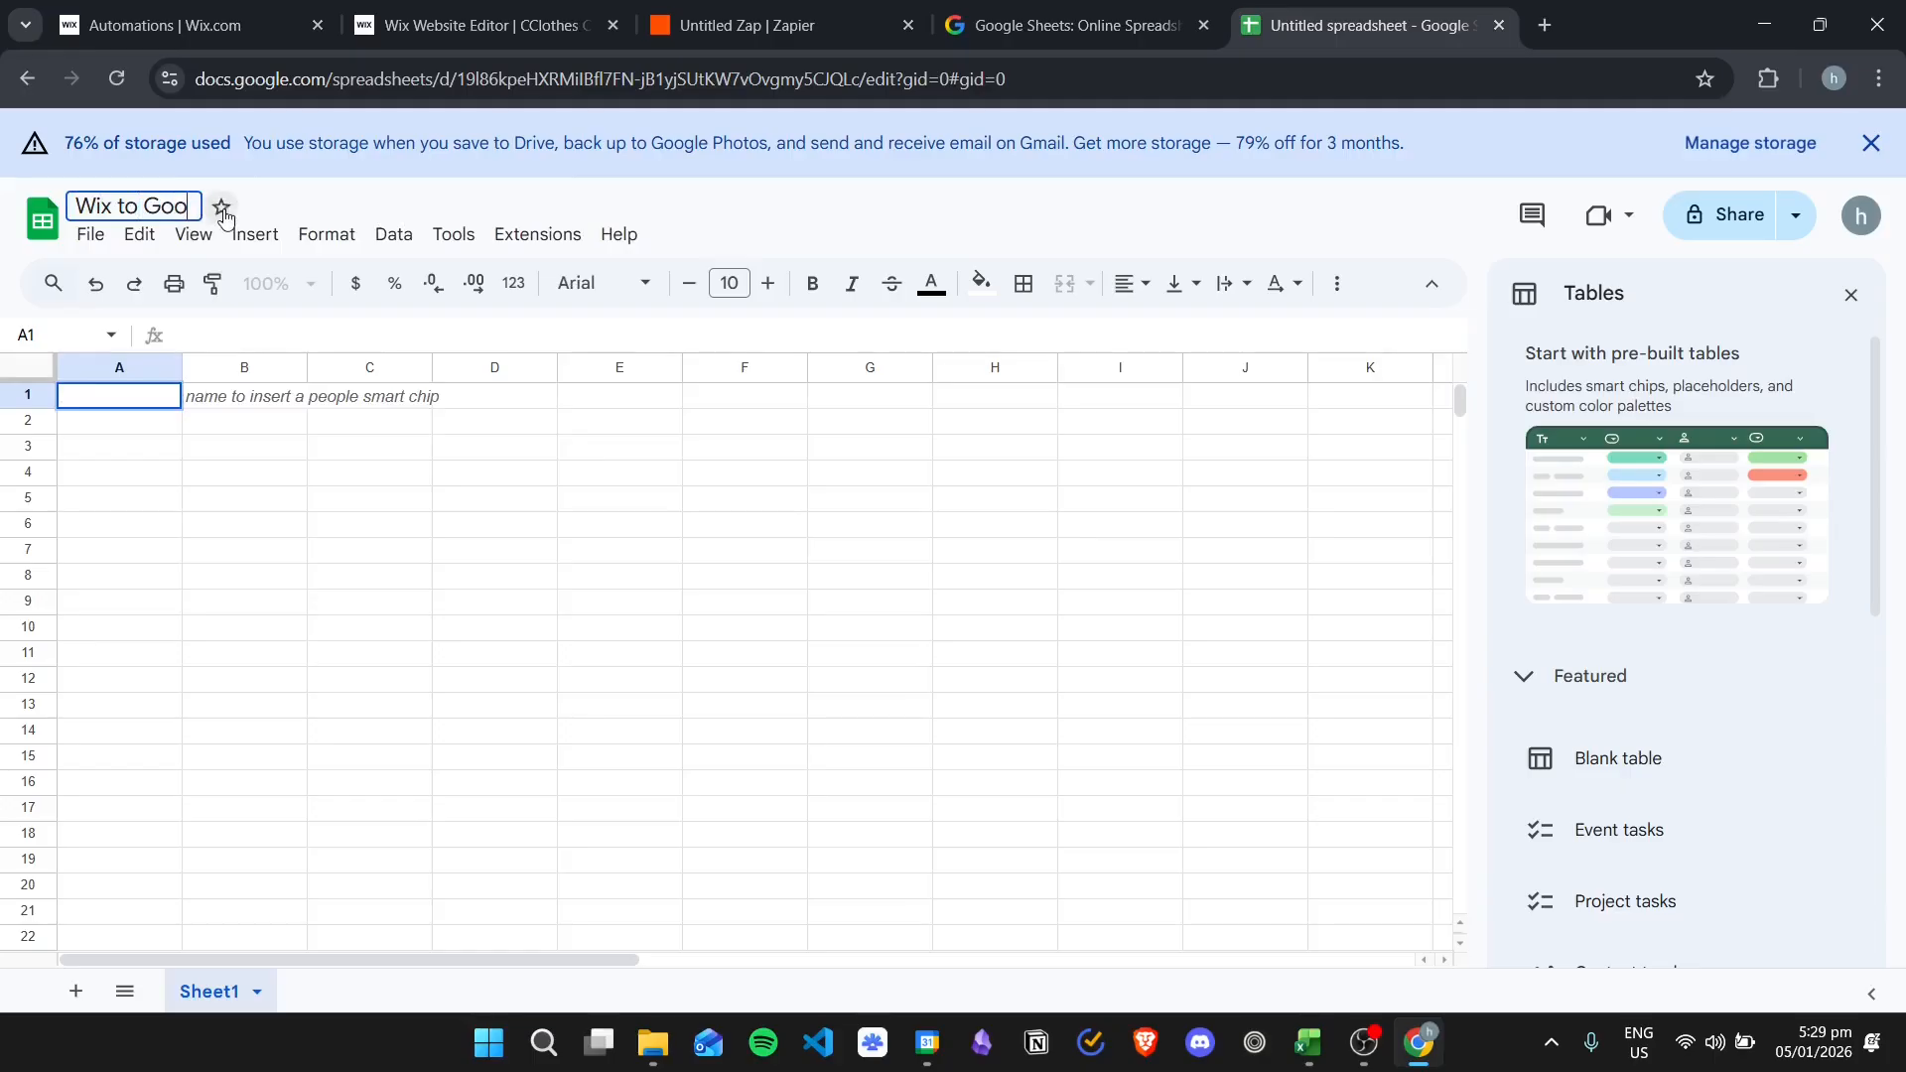
text(gle Sheets)
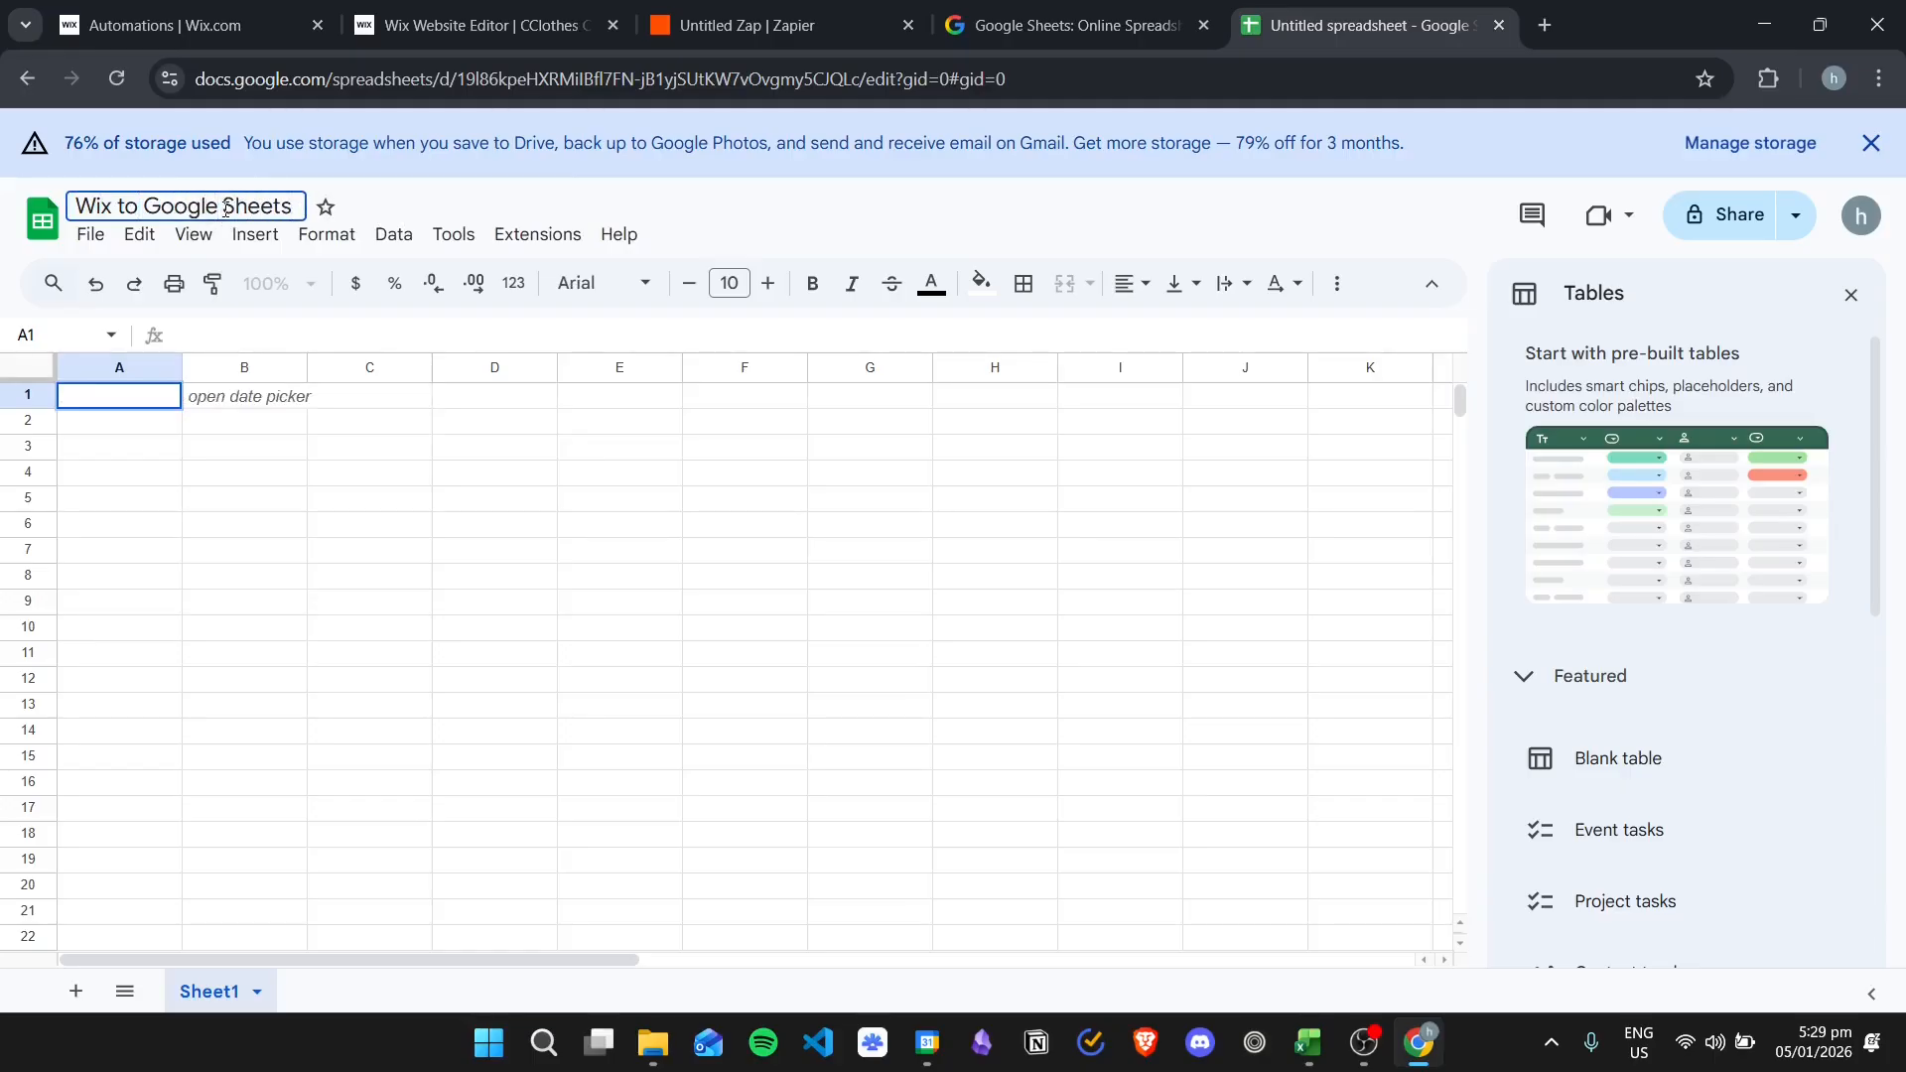
key(Return)
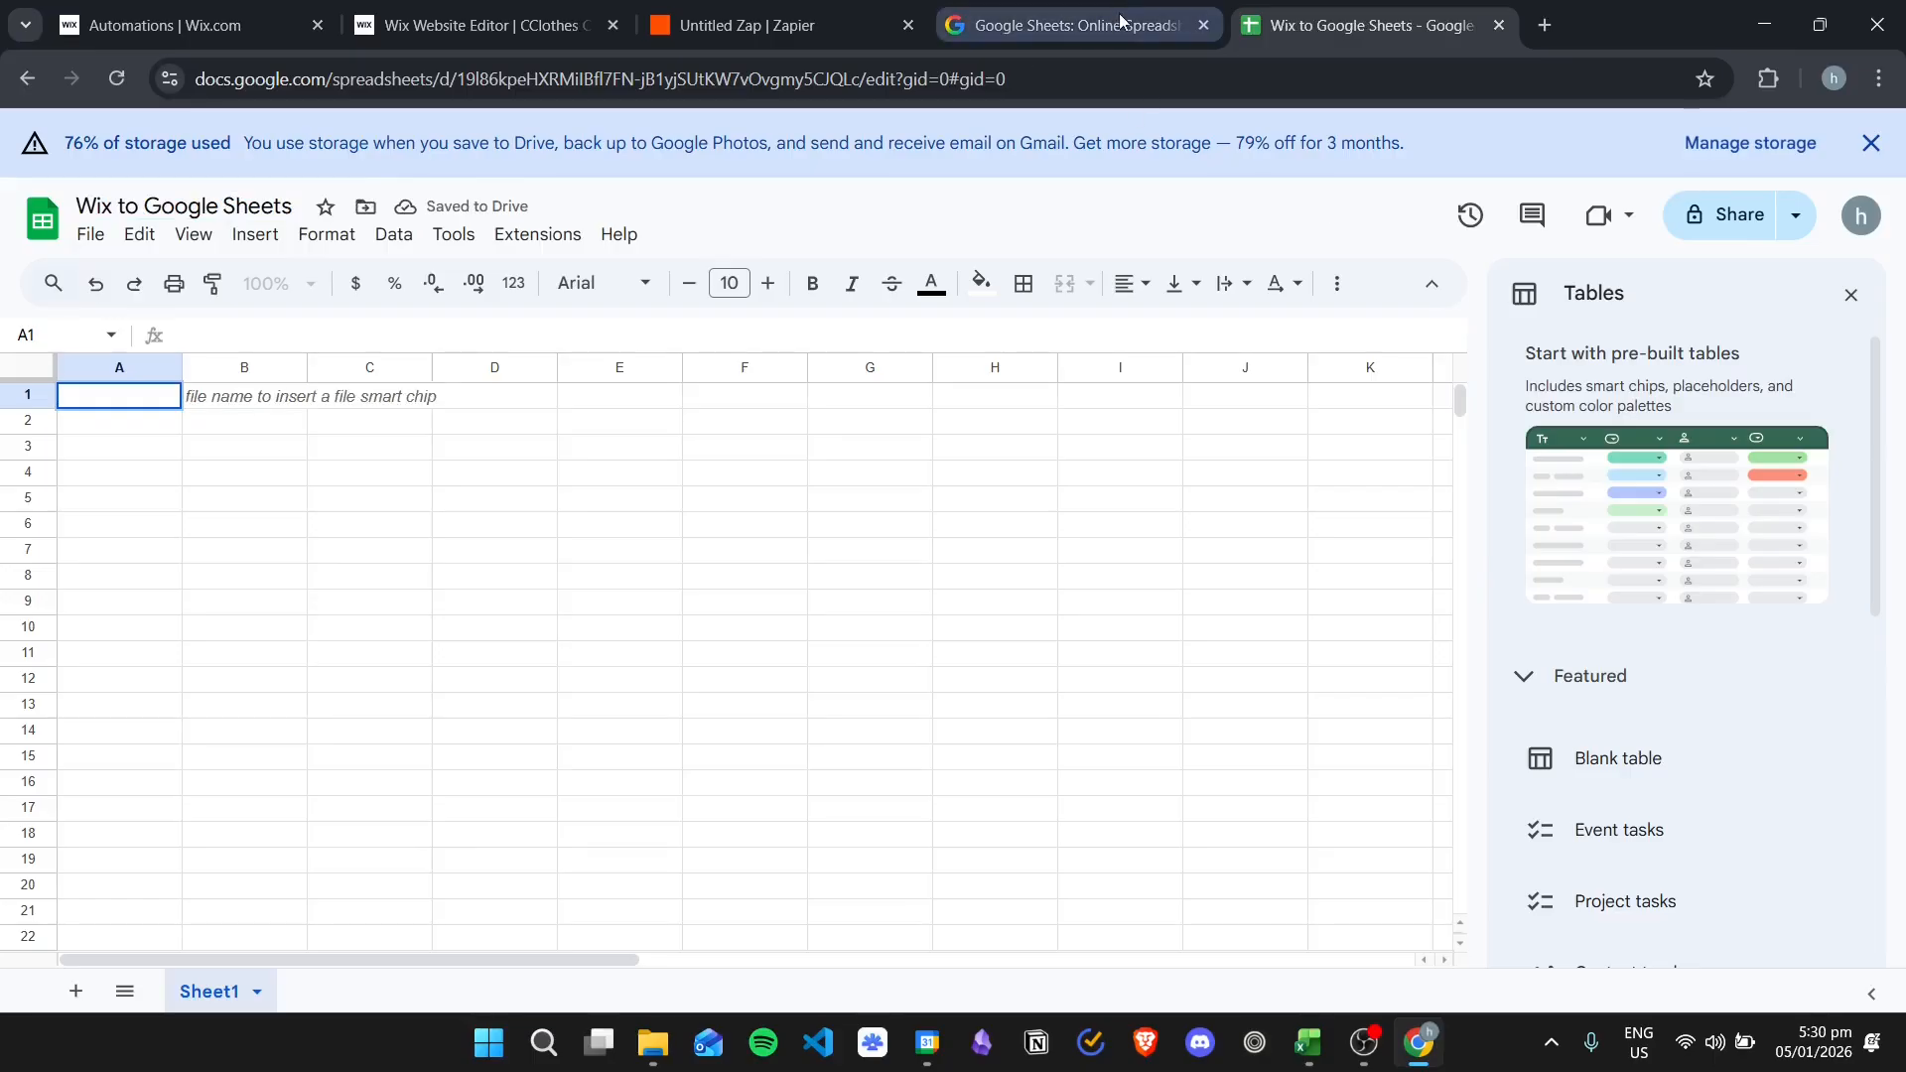
Back in Zapier, reconfigure the Create Spreadsheet Row action to use the Wix to Google Sheets spreadsheet and its Sheet1 worksheet, refreshing the spreadsheet choices
click(829, 20)
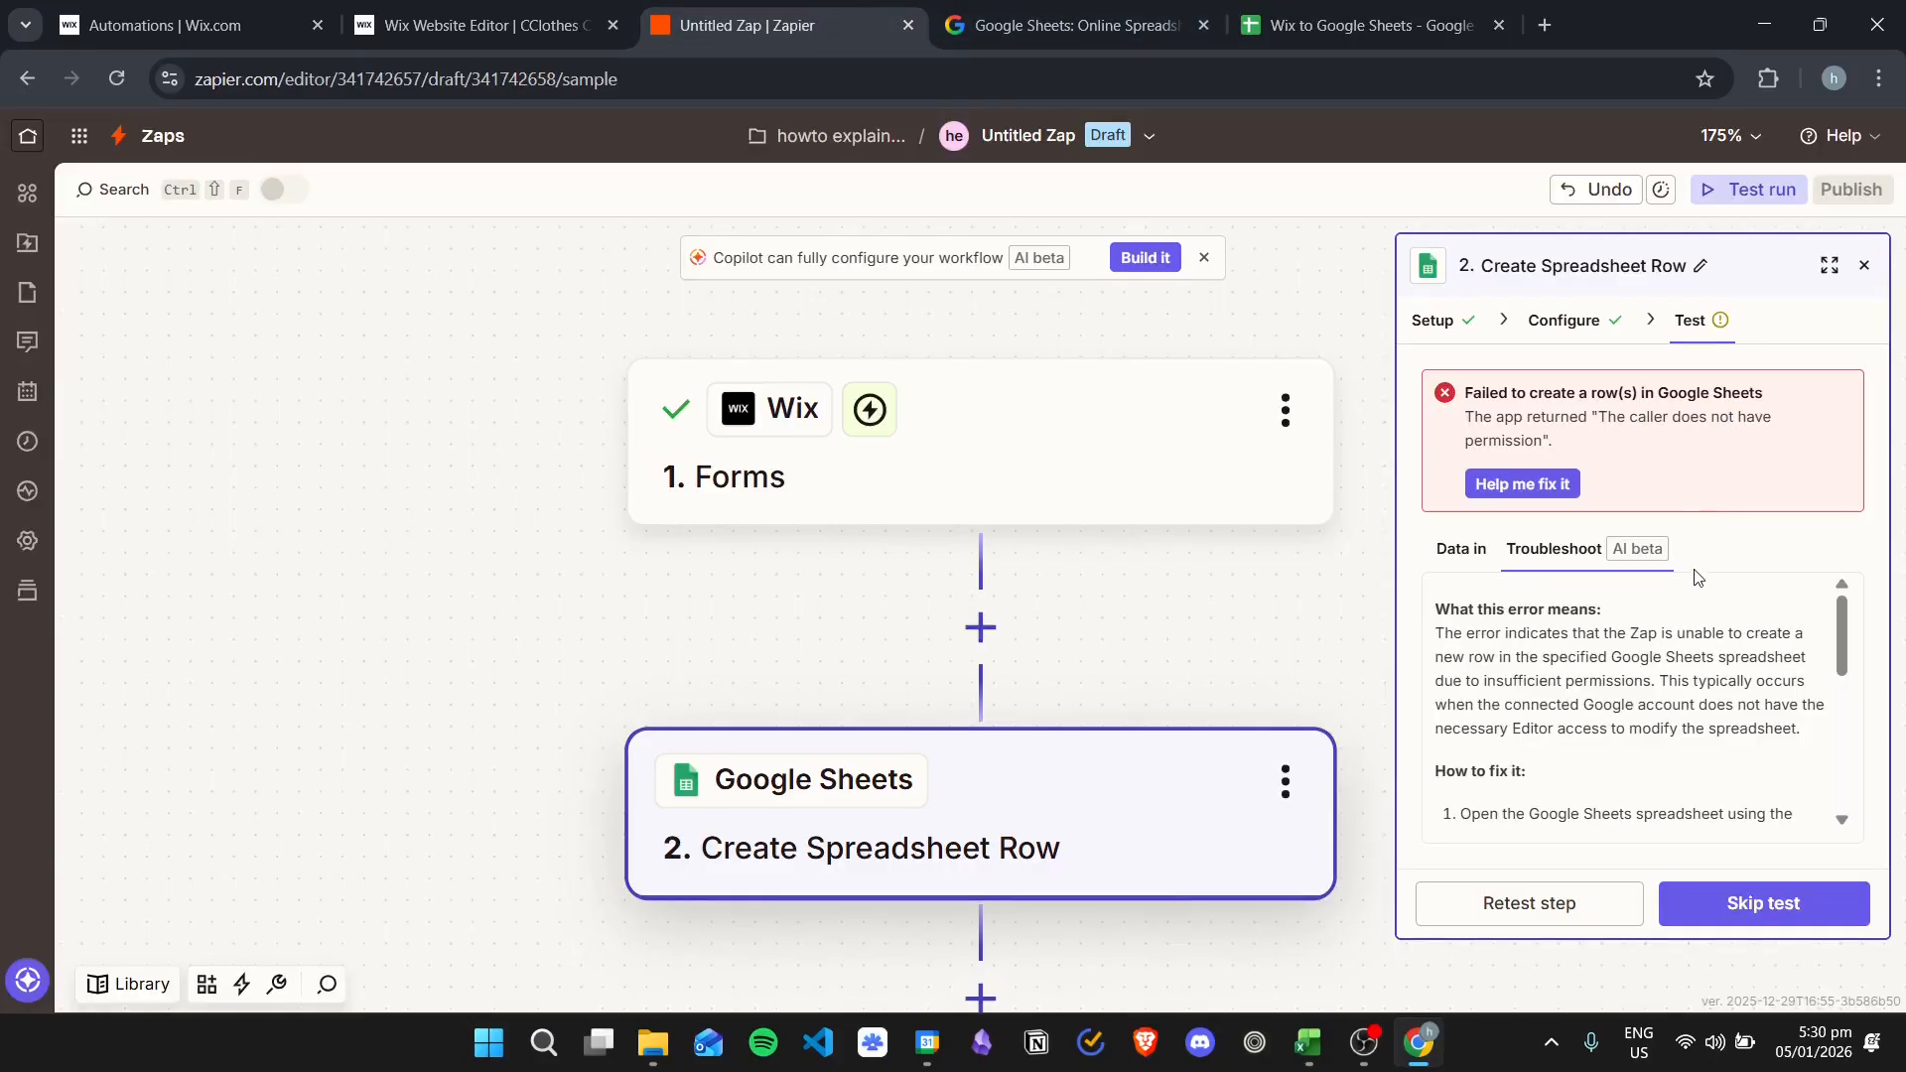
click(1578, 322)
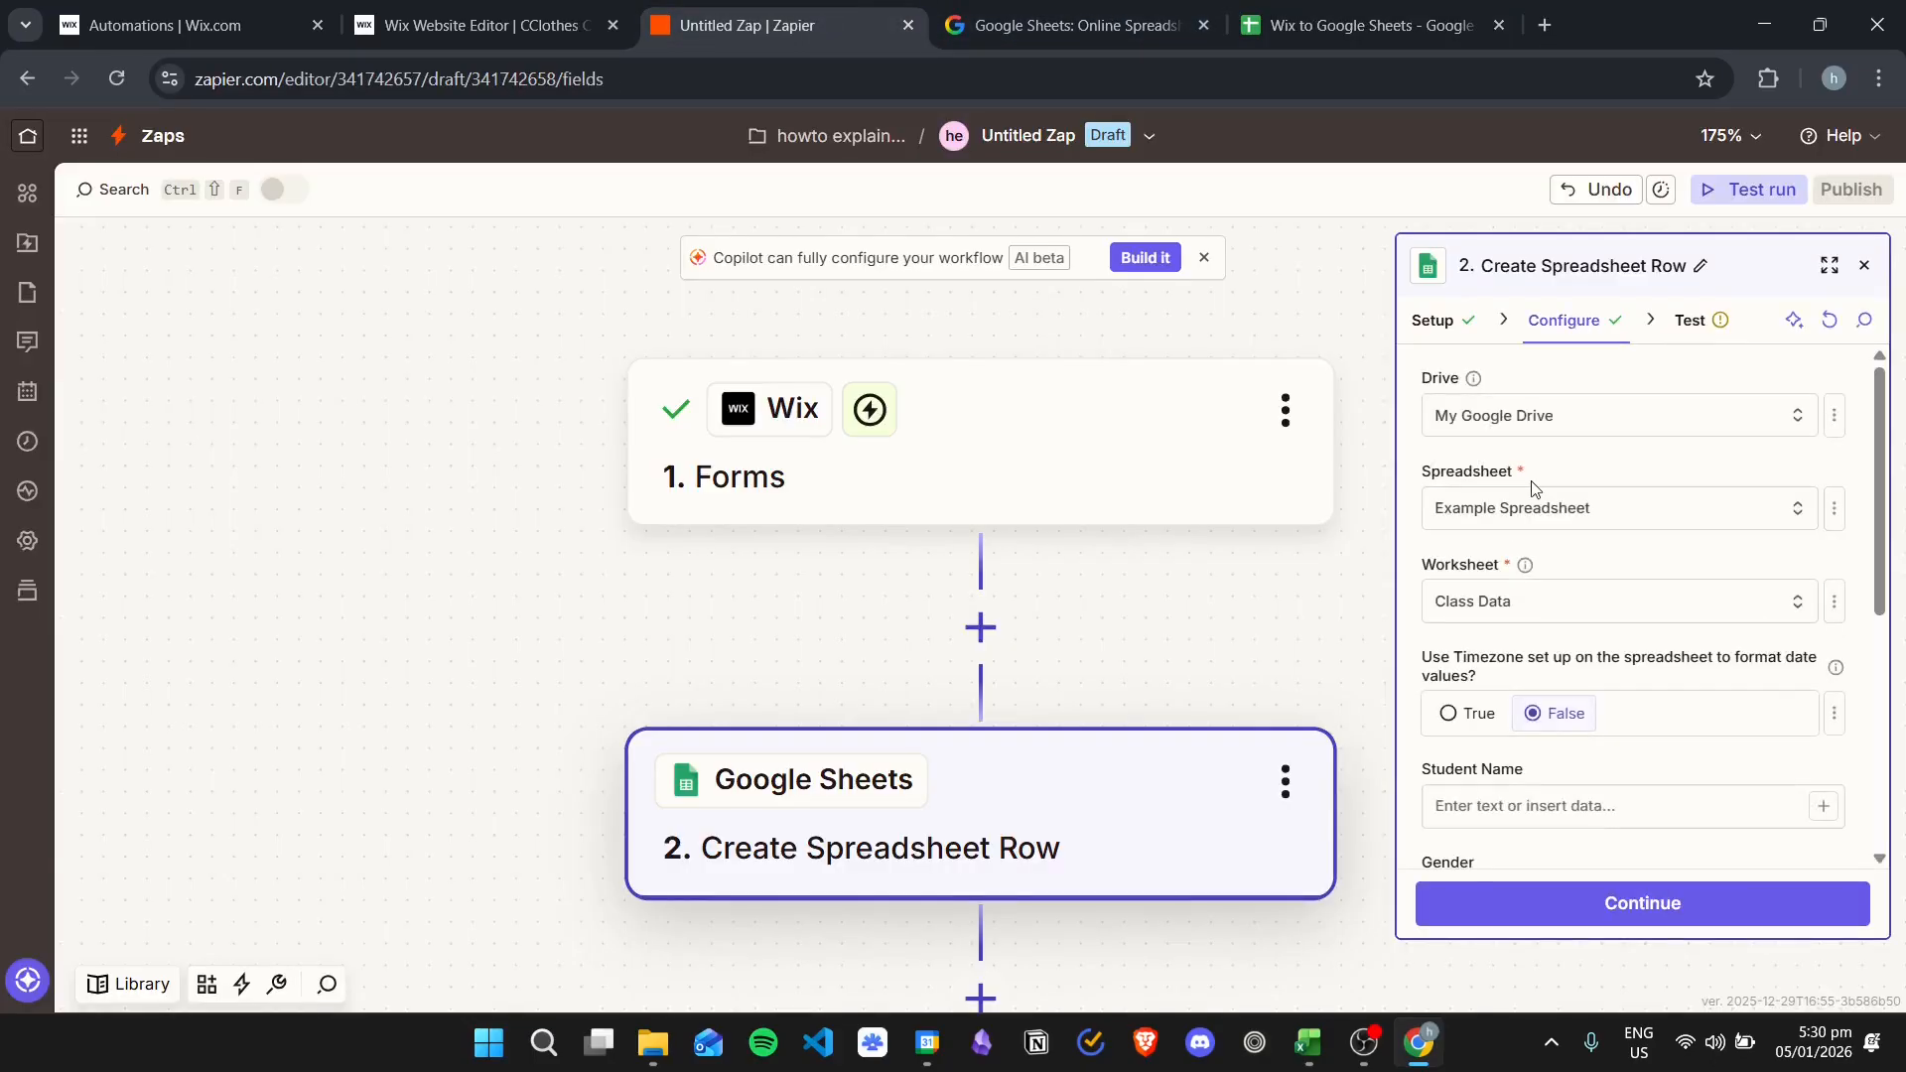
click(1589, 507)
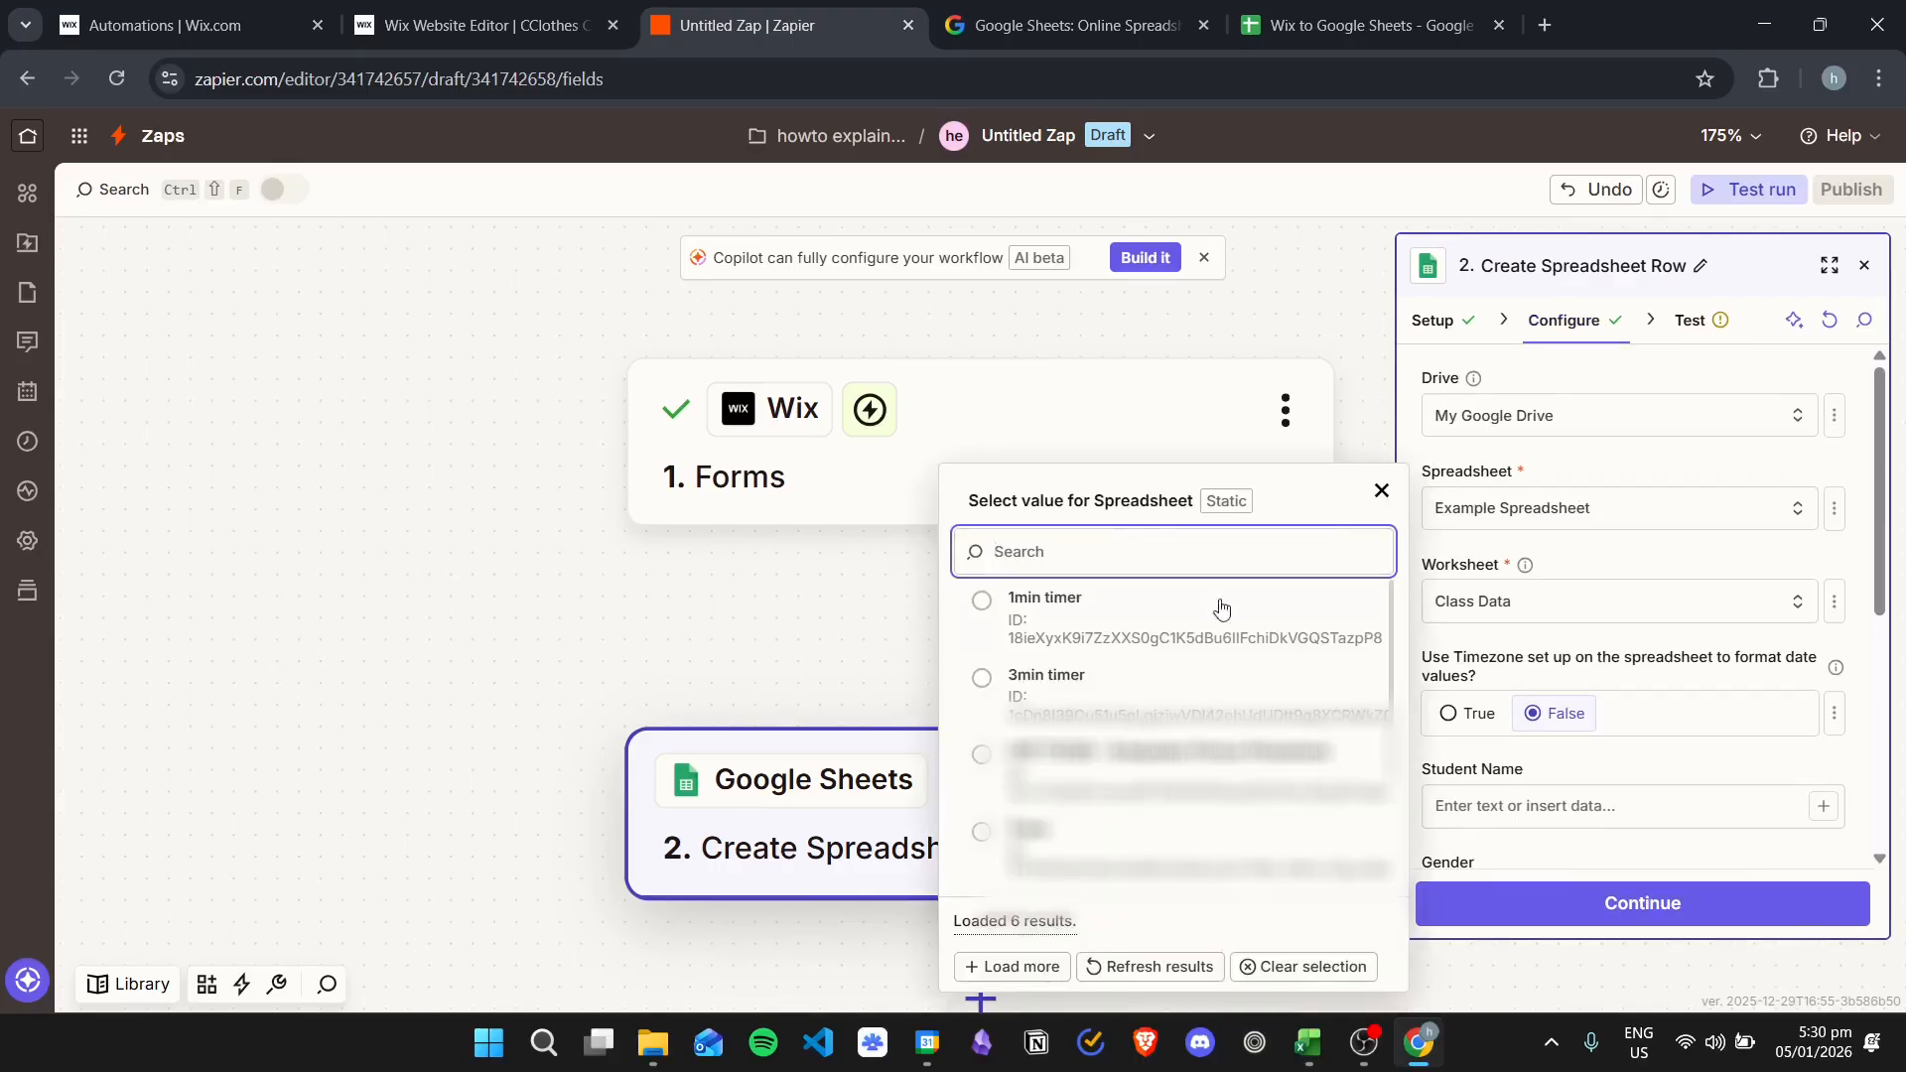
click(1138, 968)
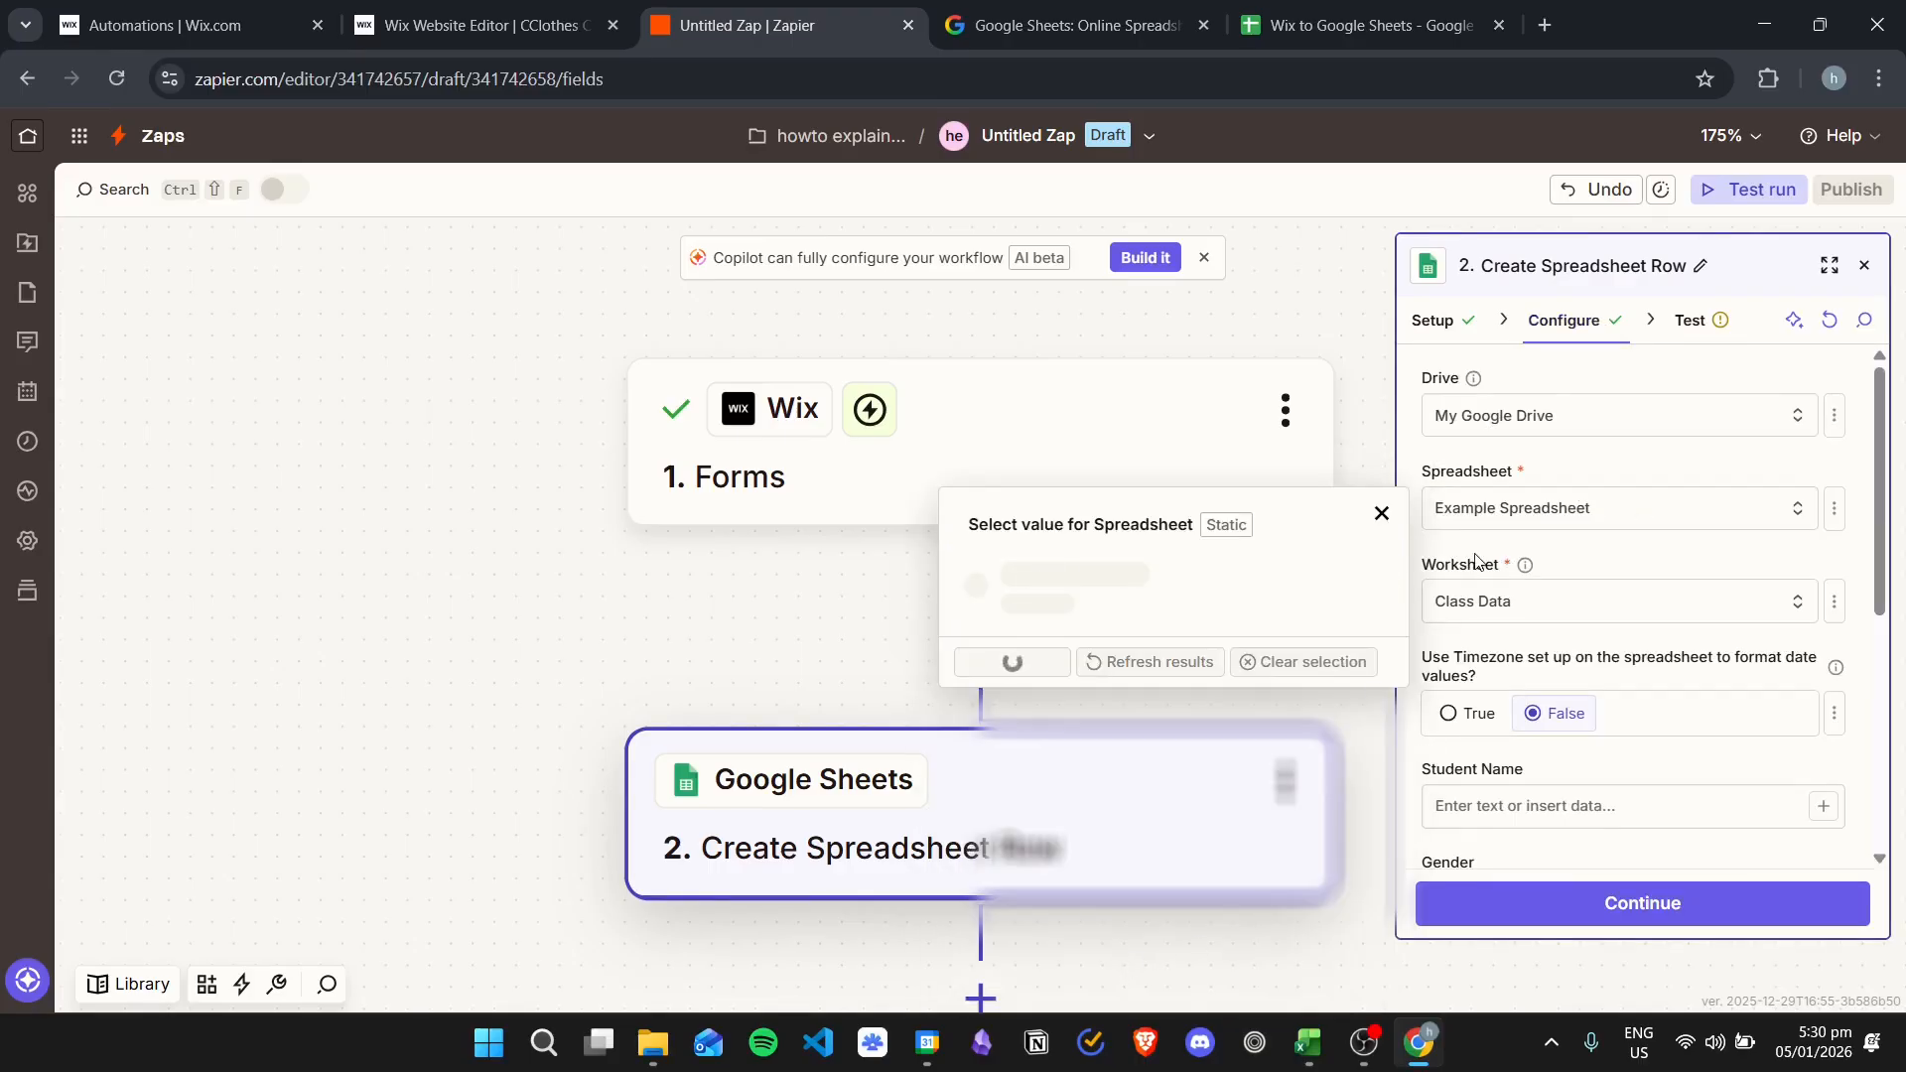
click(1241, 617)
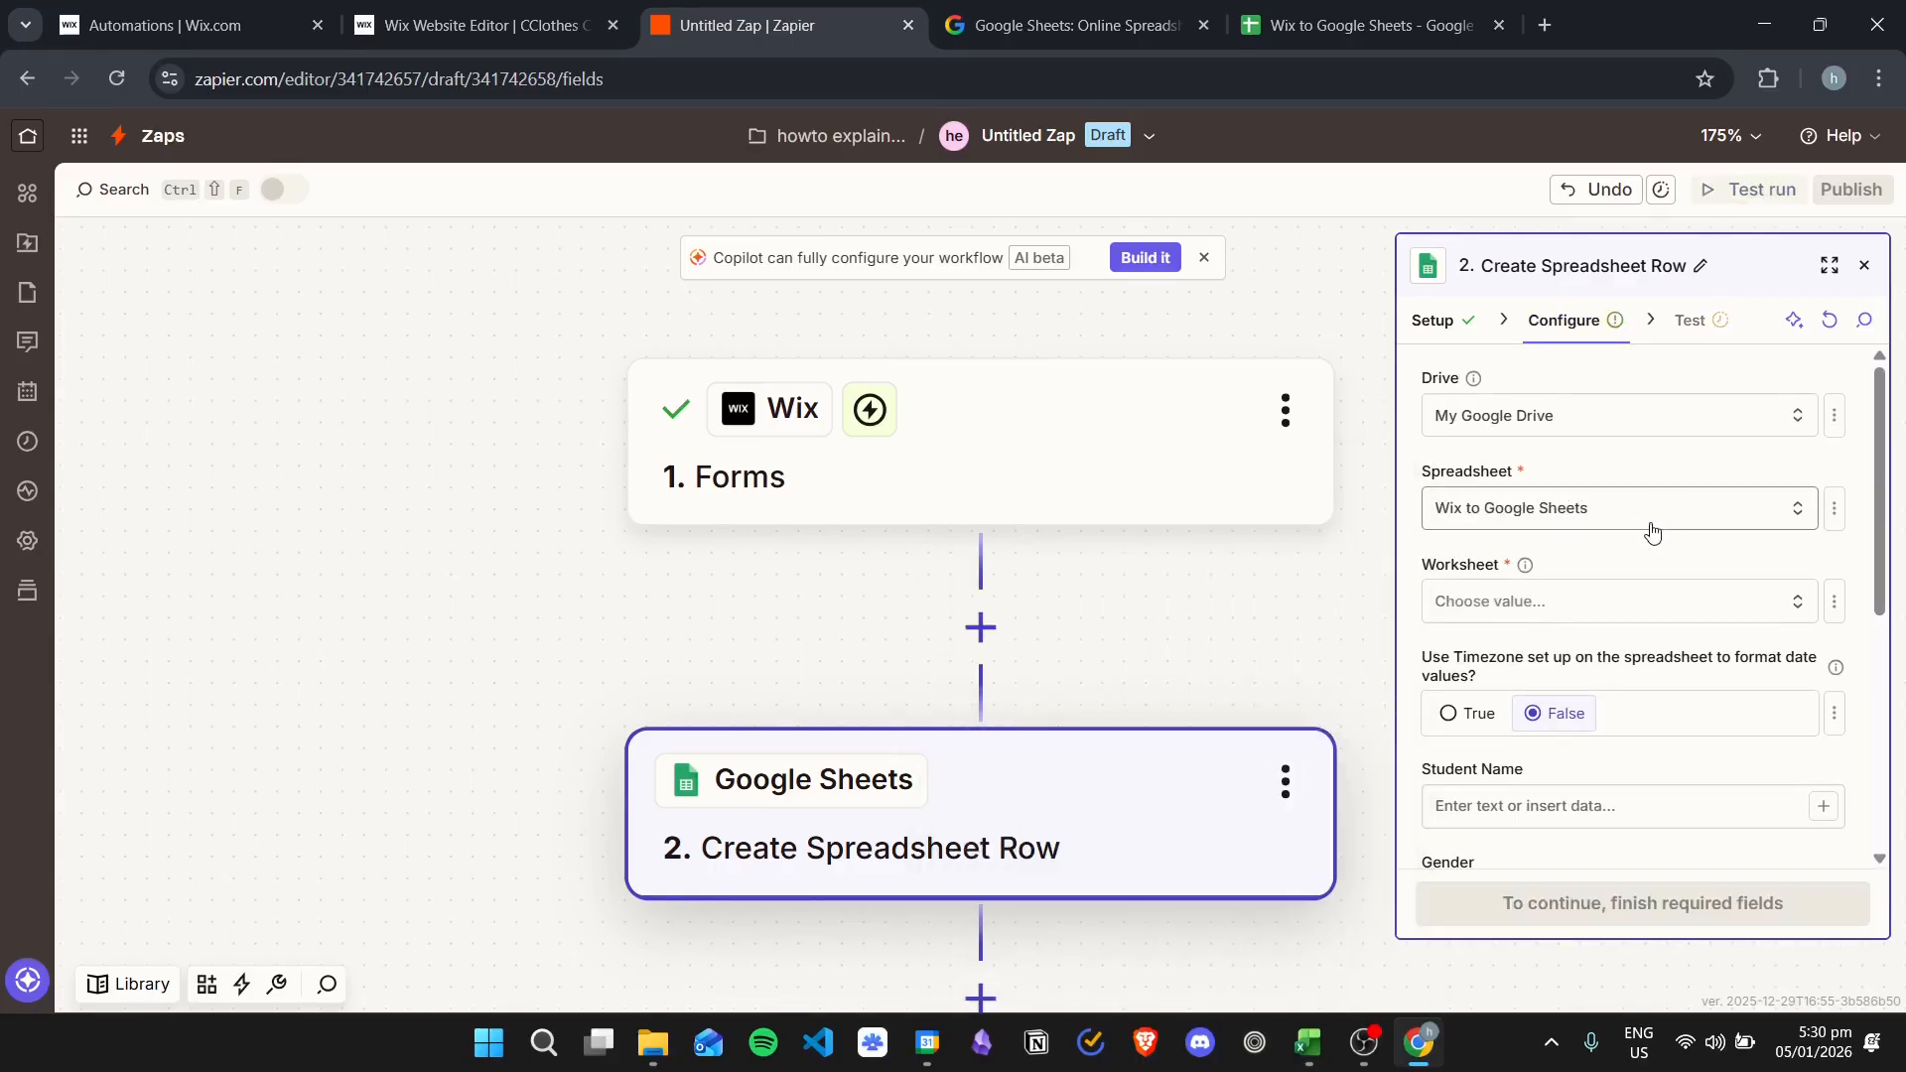
click(1557, 596)
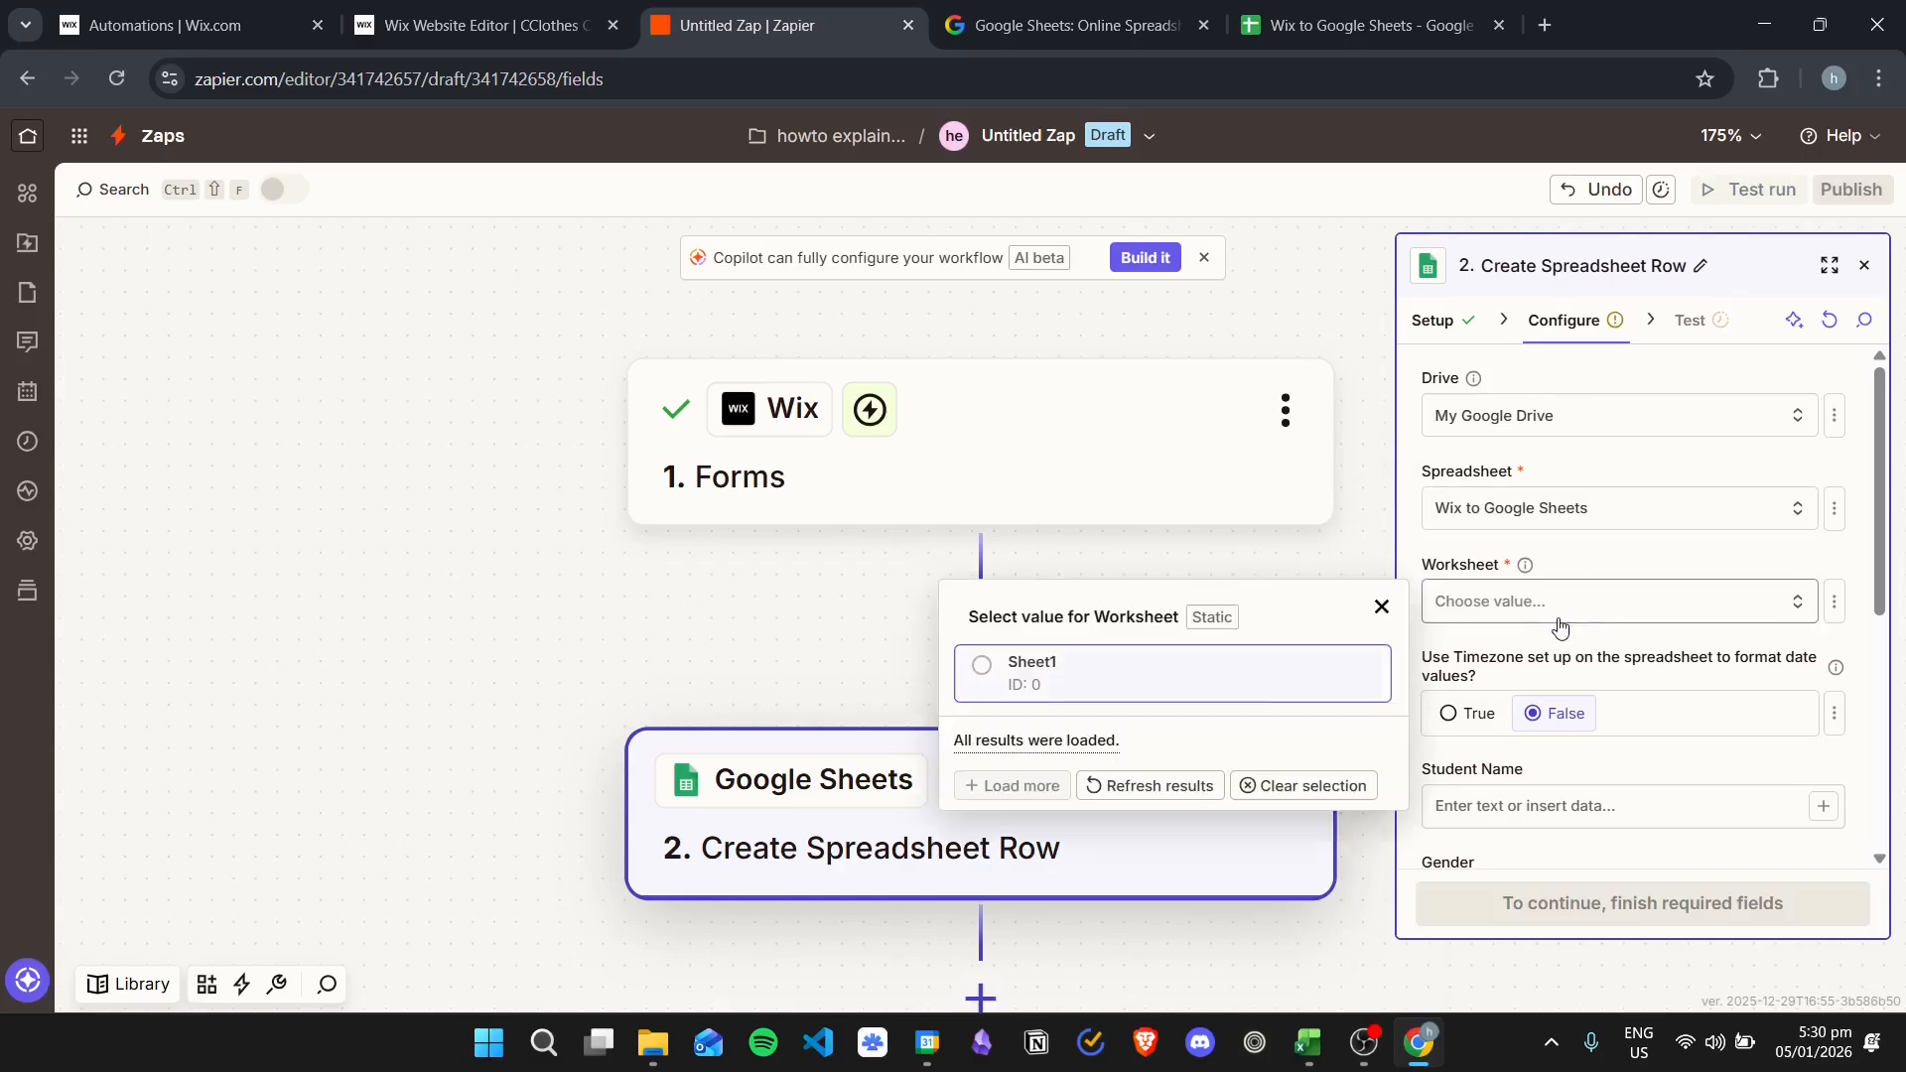
click(1087, 673)
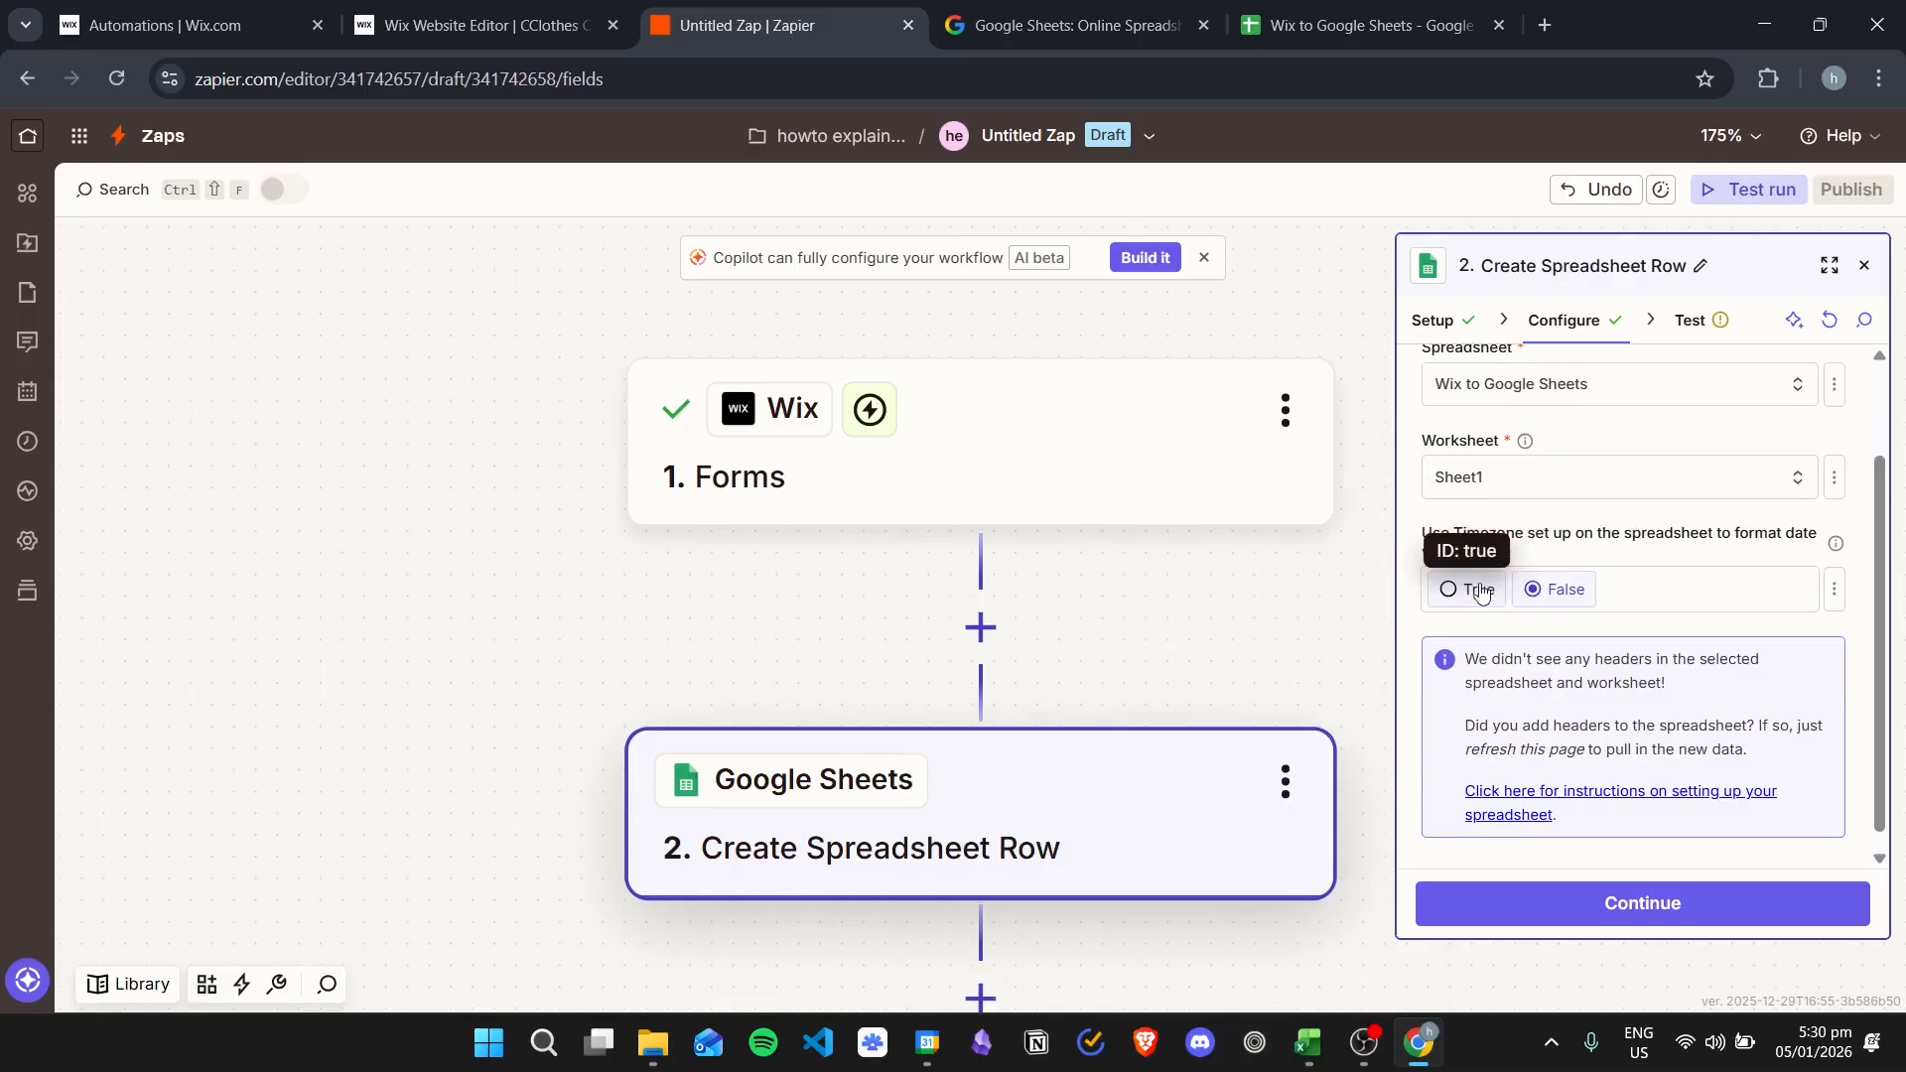
Continue to the test stage, test the Create Spreadsheet Row step, and publish the Zap
scroll(1689, 557, down, 3)
click(1603, 902)
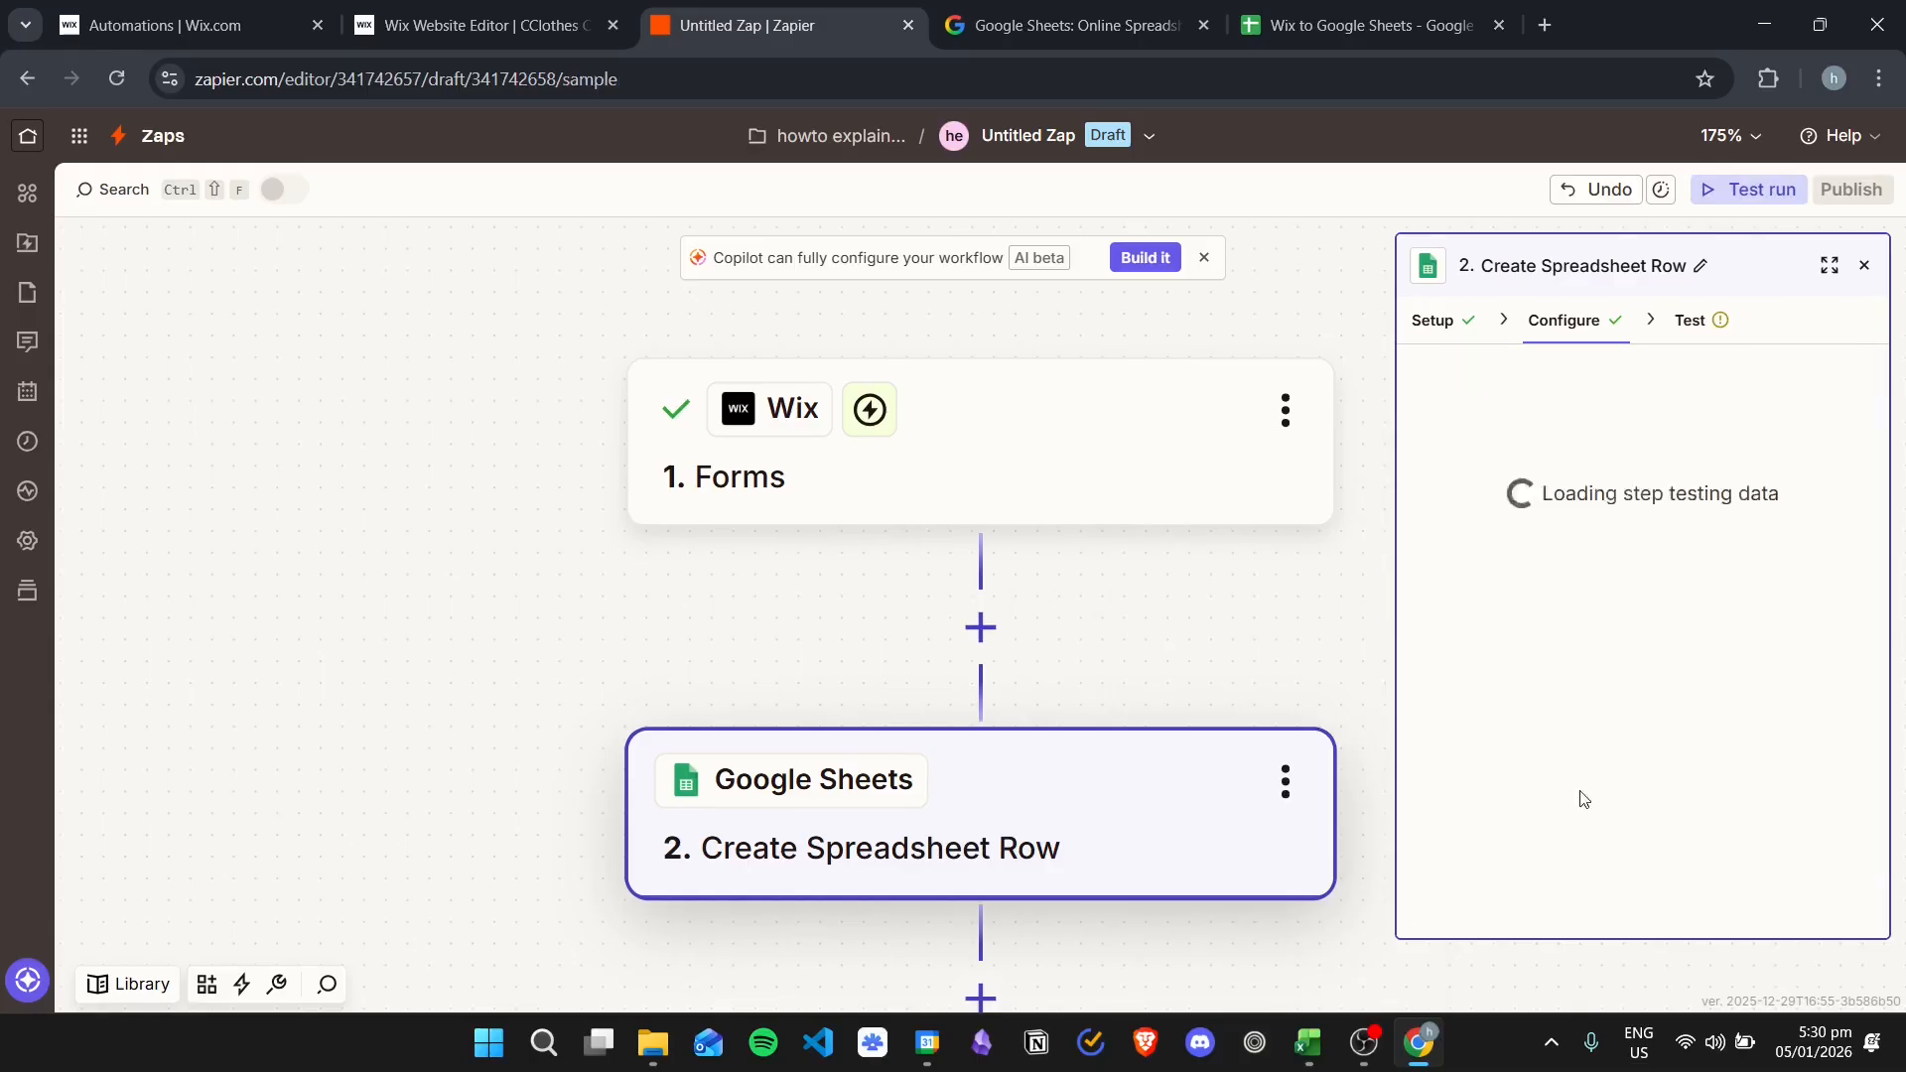
click(1744, 902)
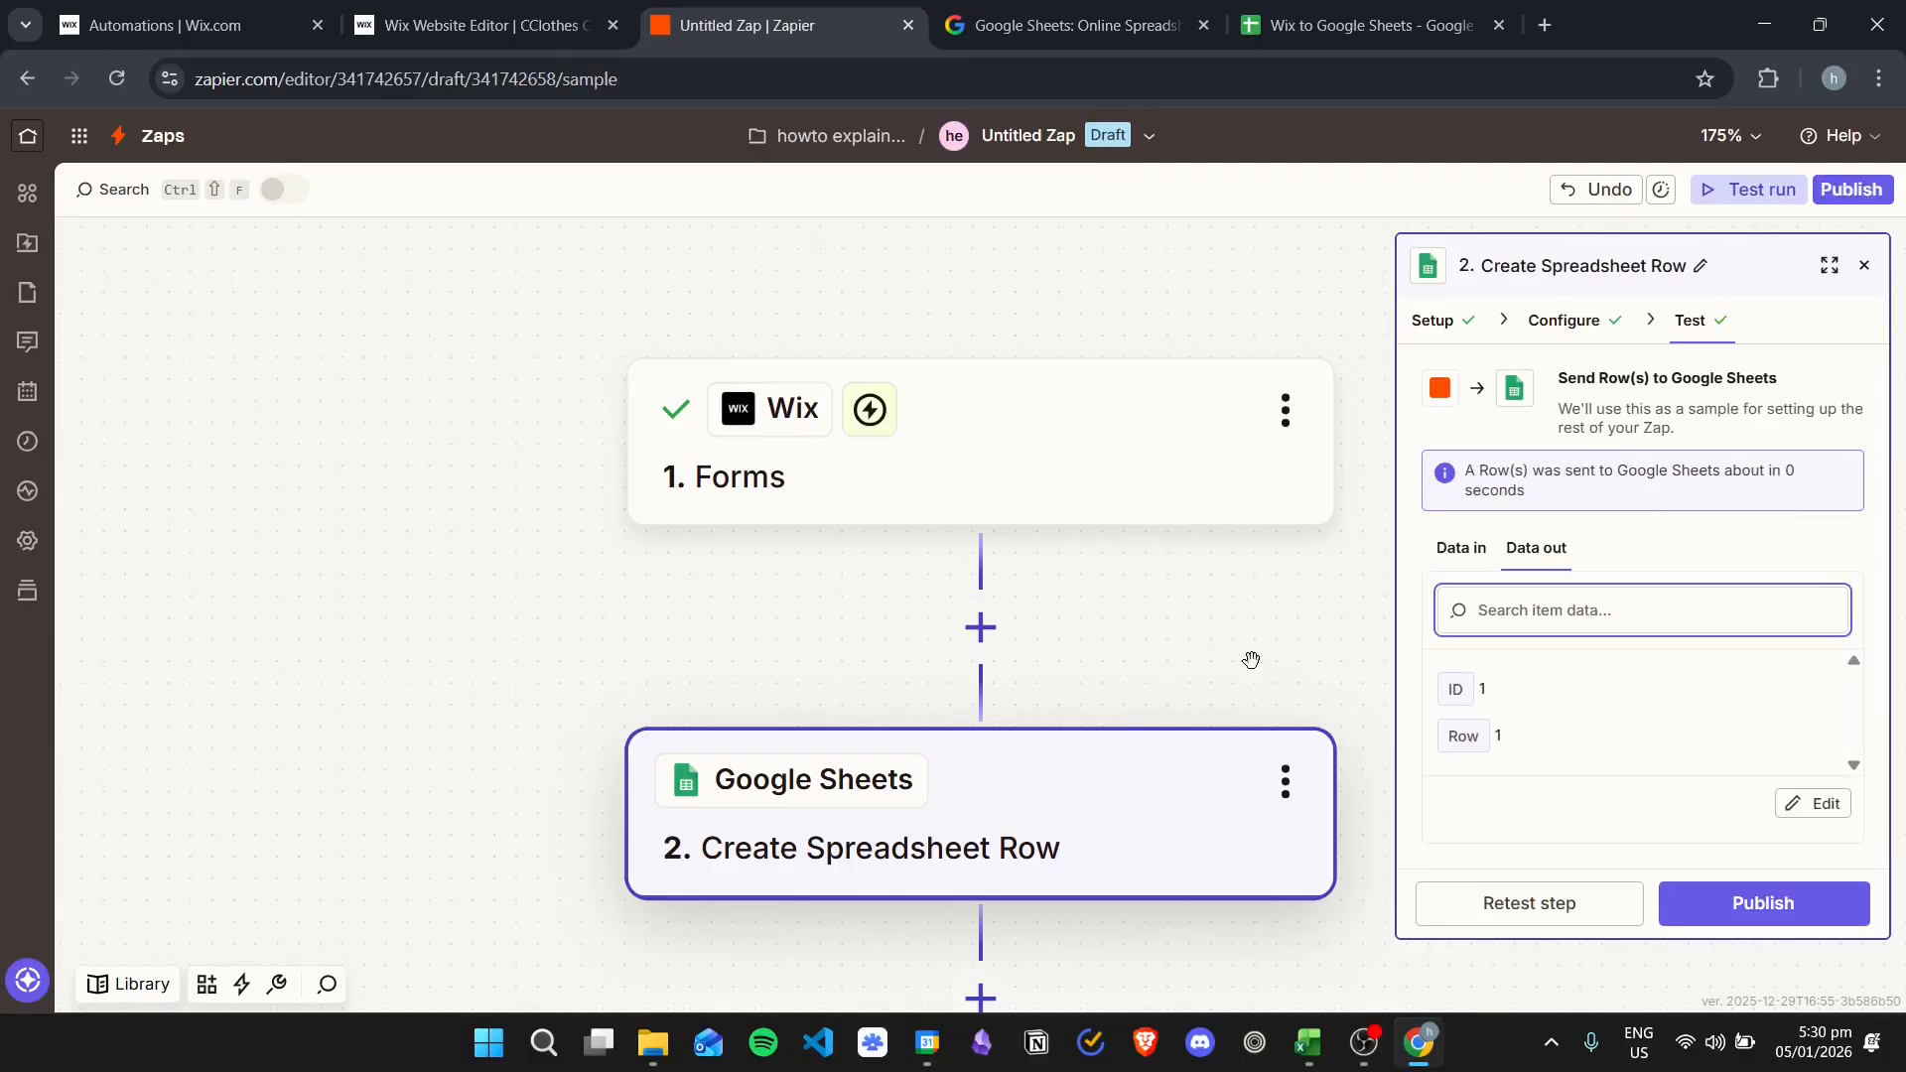
click(1813, 903)
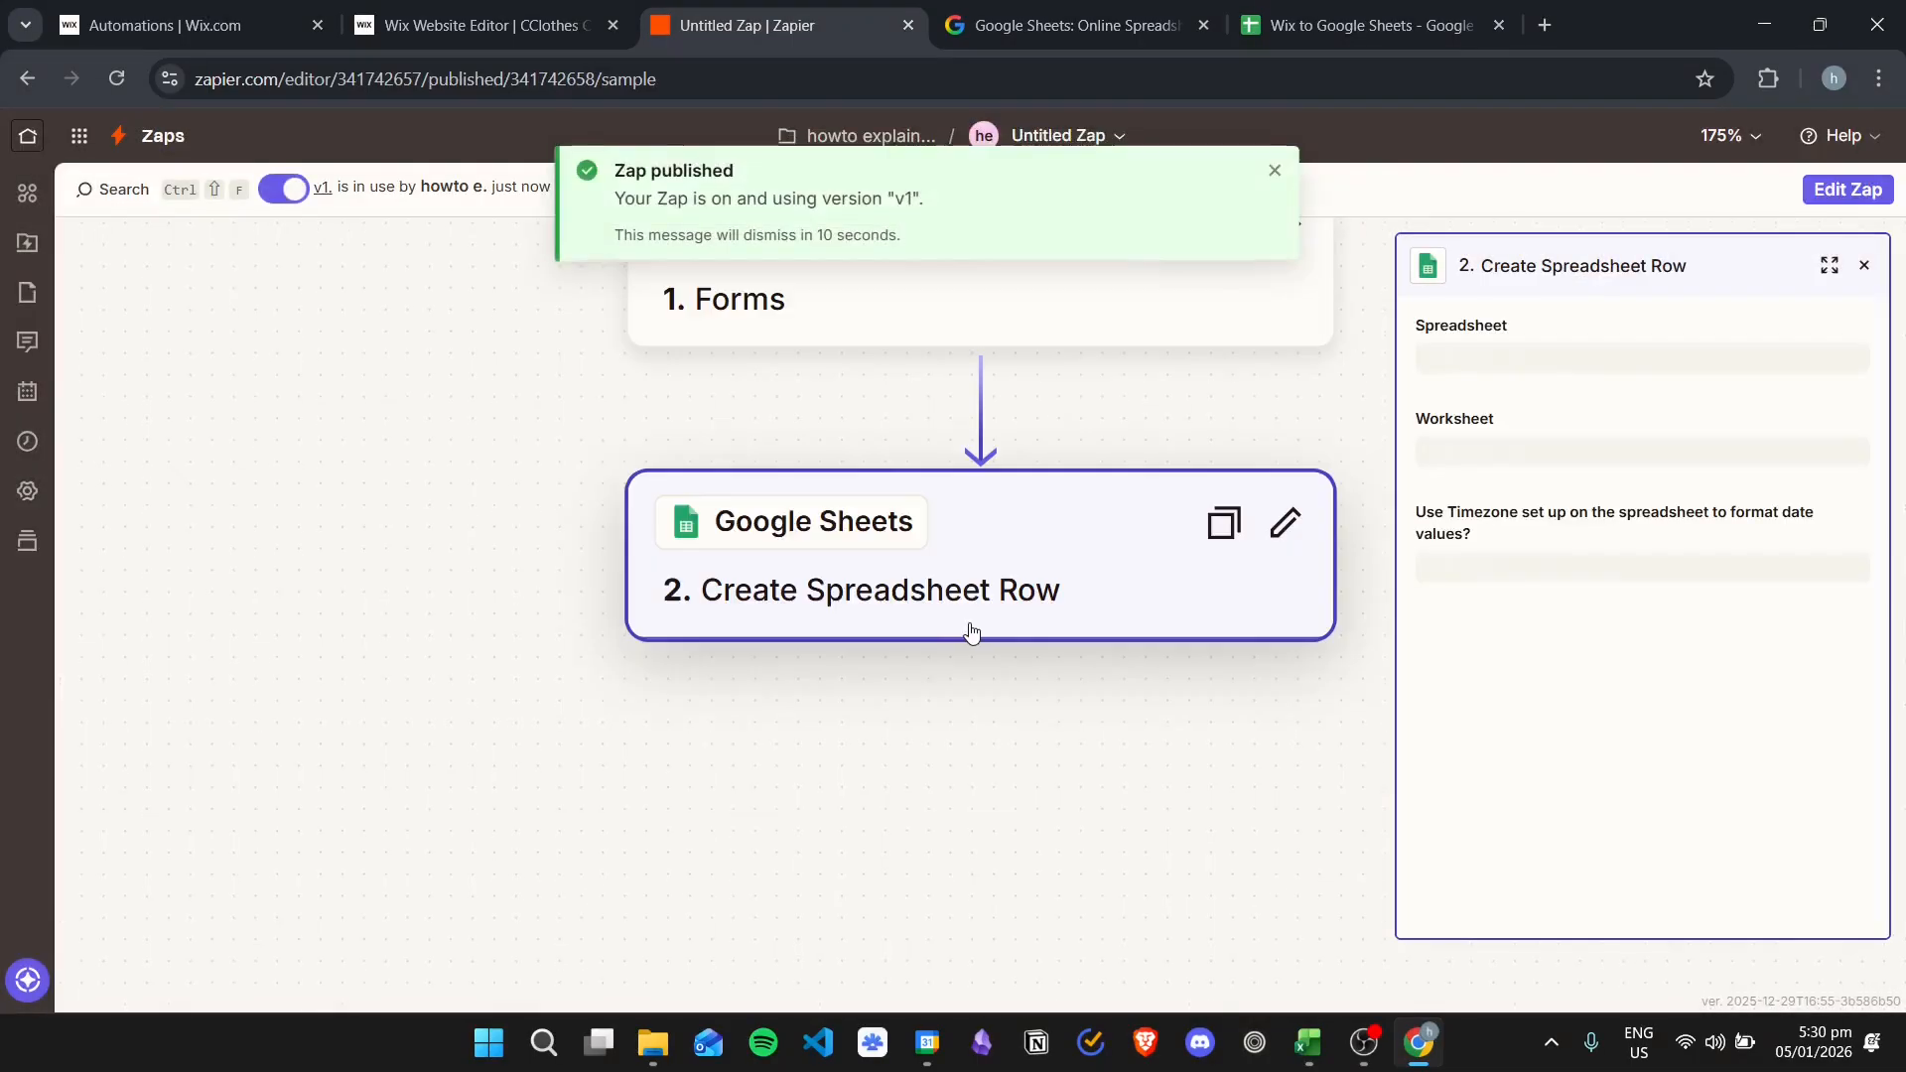
drag(502, 439, 312, 613)
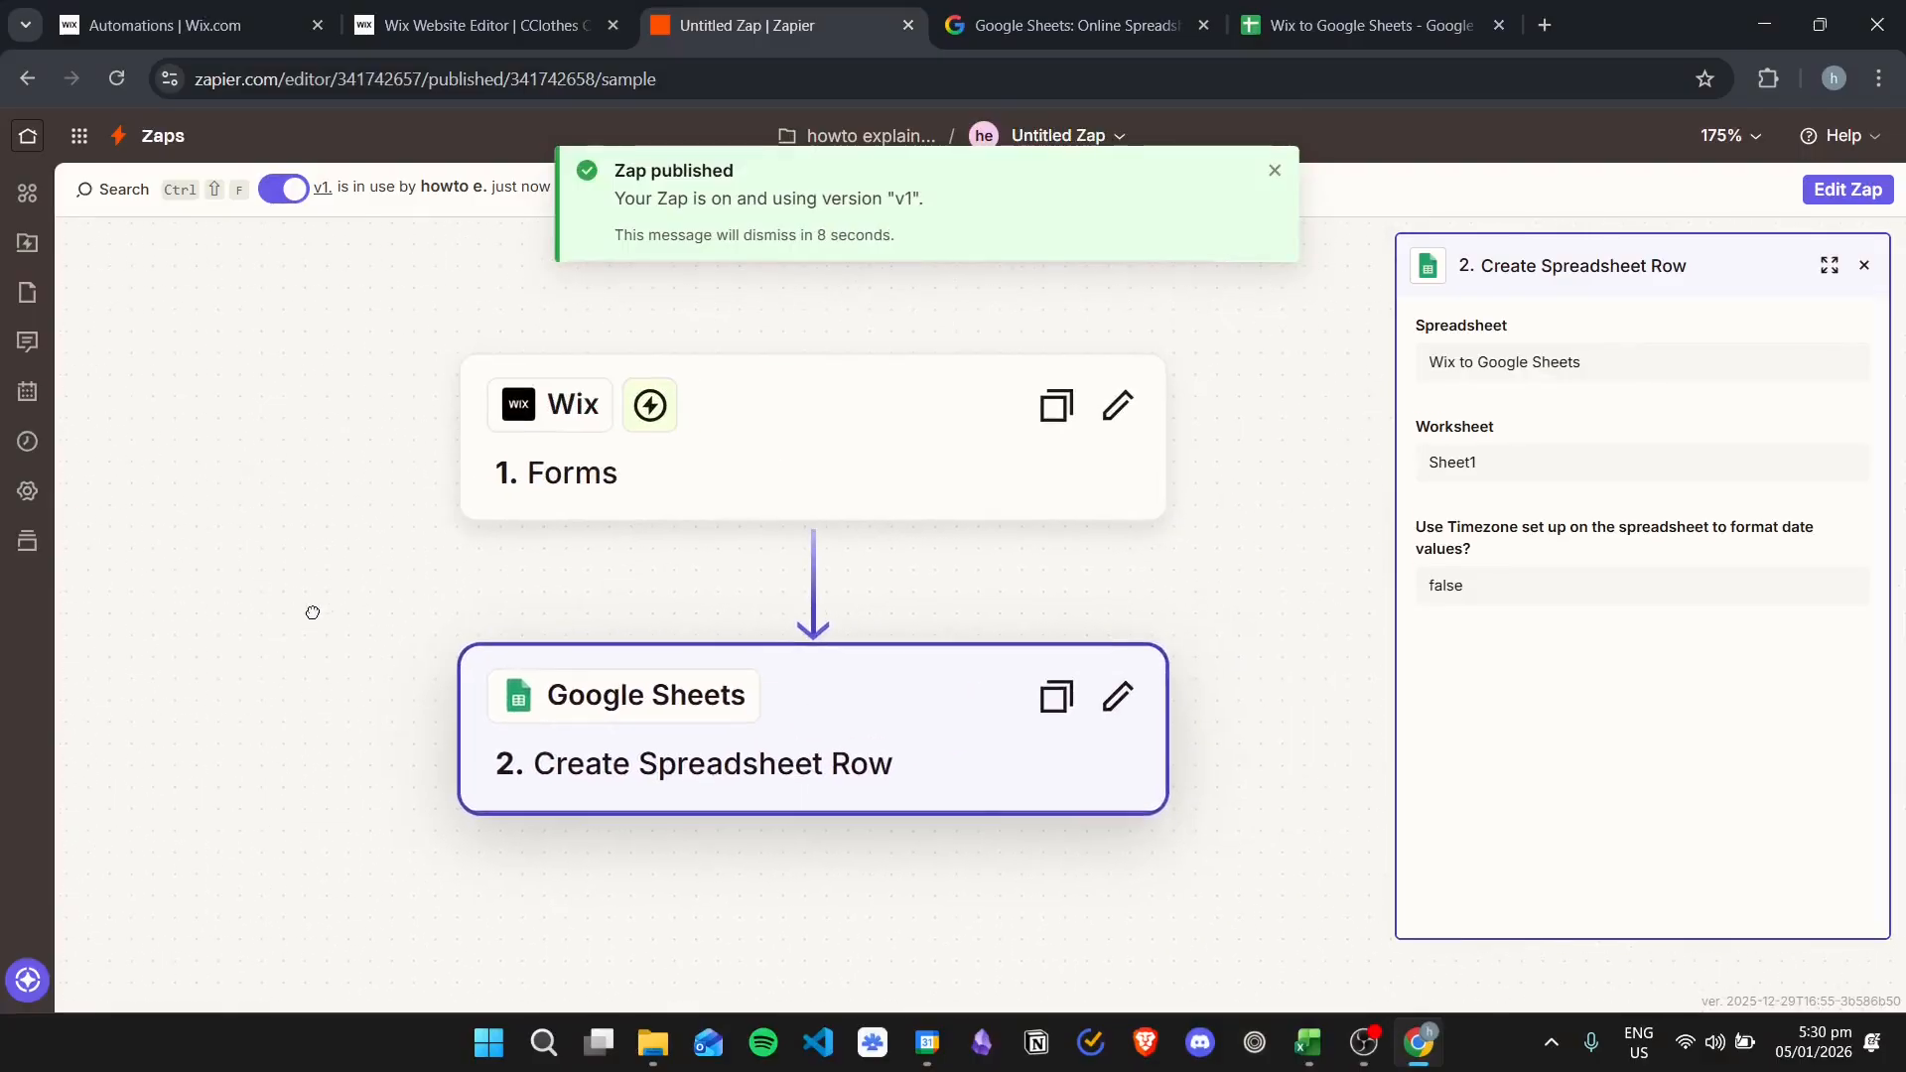